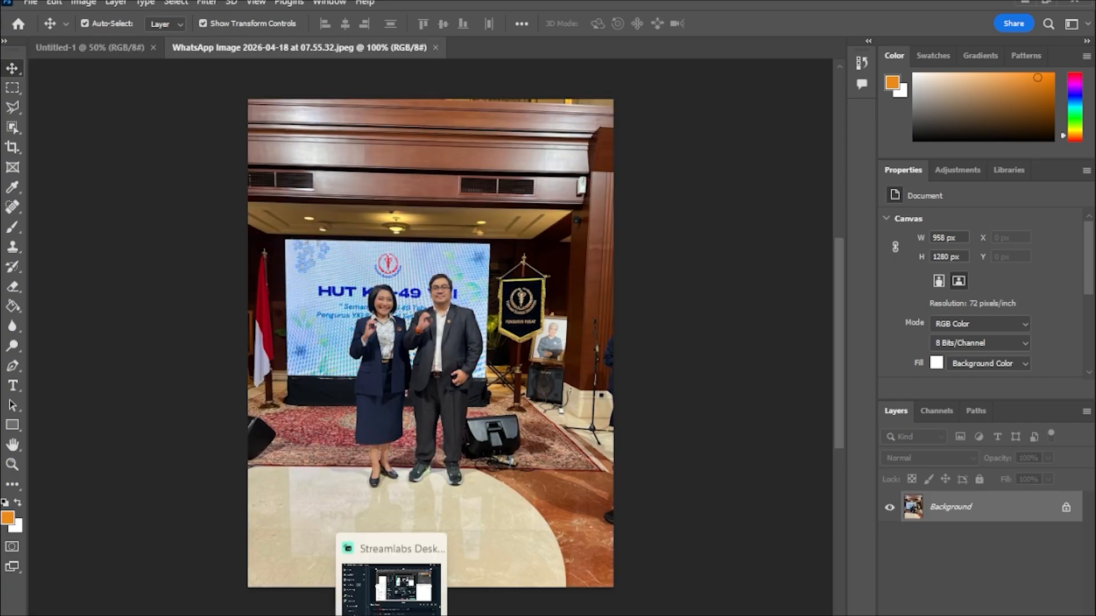
- Crop the event photo to the man in the dark suit, to about 276 × 522 px
{"action": "left_click", "coordinate": [394, 615]}
{"action": "left_click", "coordinate": [394, 615]}
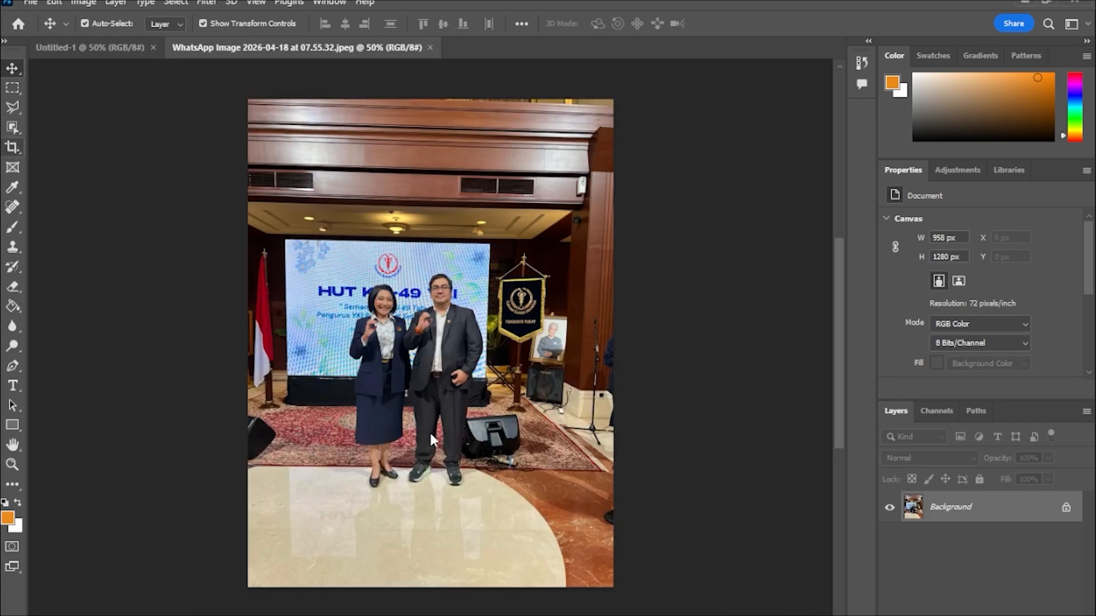
{"action": "right_click", "coordinate": [11, 147]}
{"action": "left_click", "coordinate": [57, 145]}
{"action": "left_click_drag", "start_coordinate": [397, 254], "coordinate": [464, 401]}
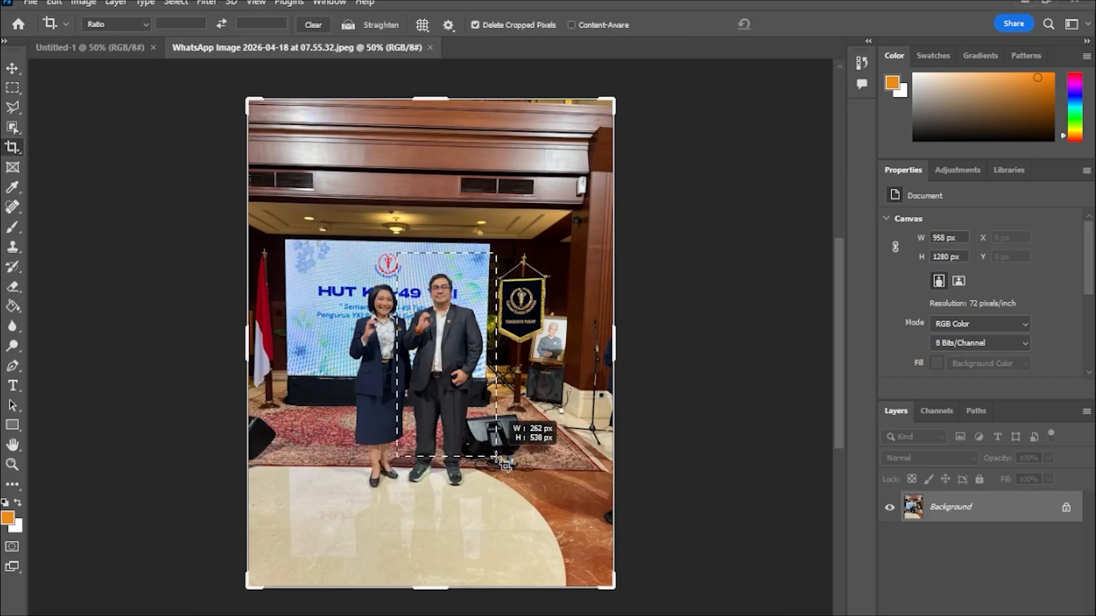
{"action": "left_click_drag", "start_coordinate": [496, 456], "coordinate": [503, 454]}
{"action": "key", "text": "Return"}
{"action": "key", "text": "ctrl+0"}
- Adjust the cropped photo's brightness to 43 and contrast to -26
{"action": "left_click", "coordinate": [84, 2]}
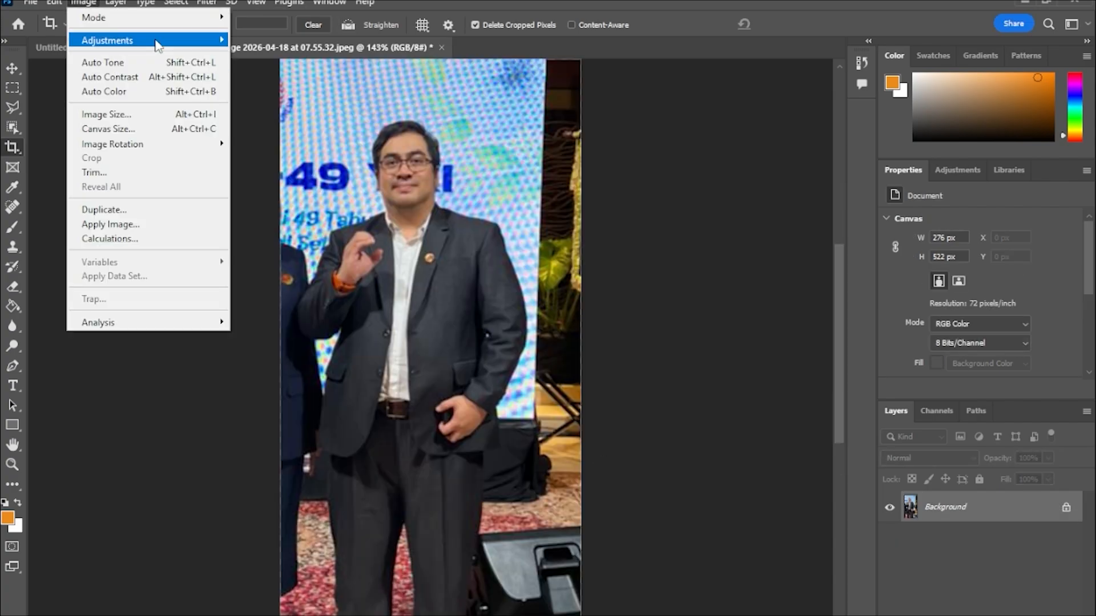
{"action": "left_click", "coordinate": [268, 40]}
{"action": "left_click_drag", "start_coordinate": [606, 189], "coordinate": [628, 190]}
{"action": "left_click_drag", "start_coordinate": [606, 226], "coordinate": [568, 228]}
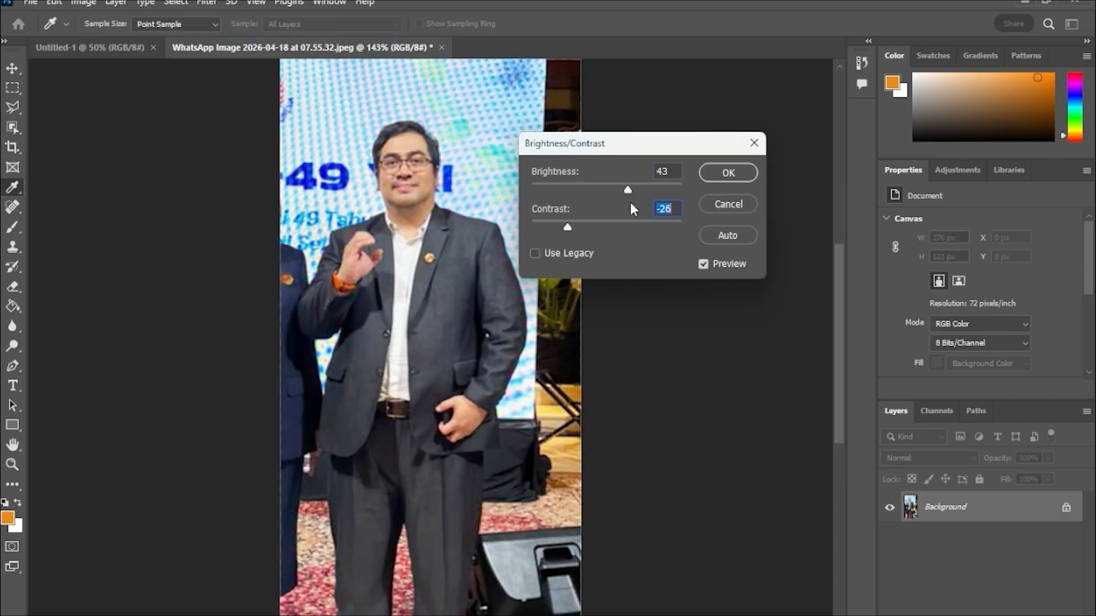
{"action": "left_click", "coordinate": [729, 173]}
{"action": "key", "text": "c"}
{"action": "left_click", "coordinate": [83, 2]}
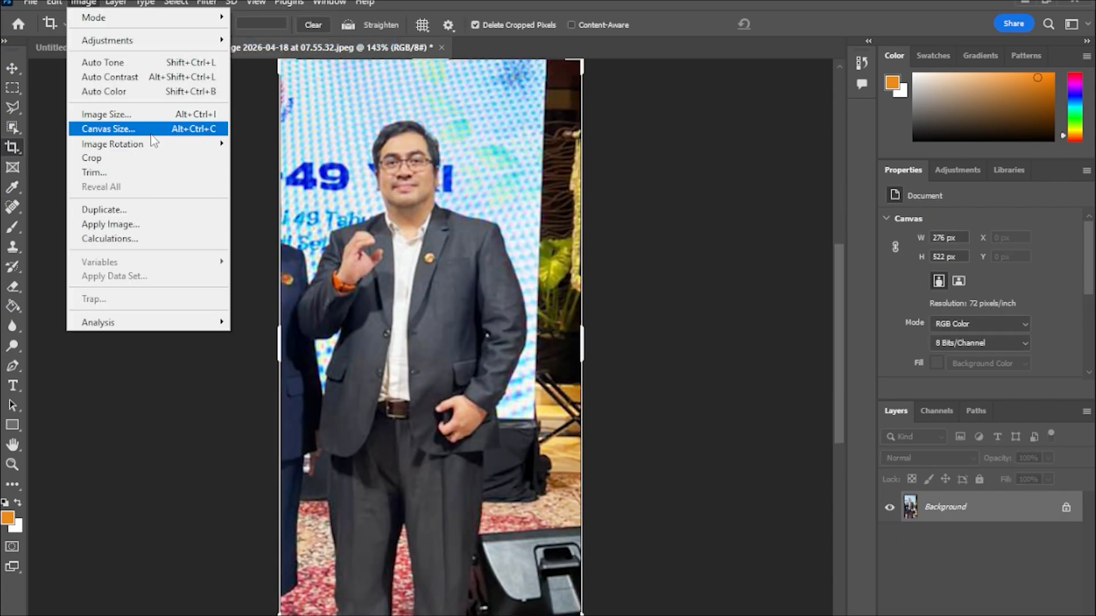
{"action": "left_click", "coordinate": [109, 129]}
{"action": "left_click", "coordinate": [690, 103]}
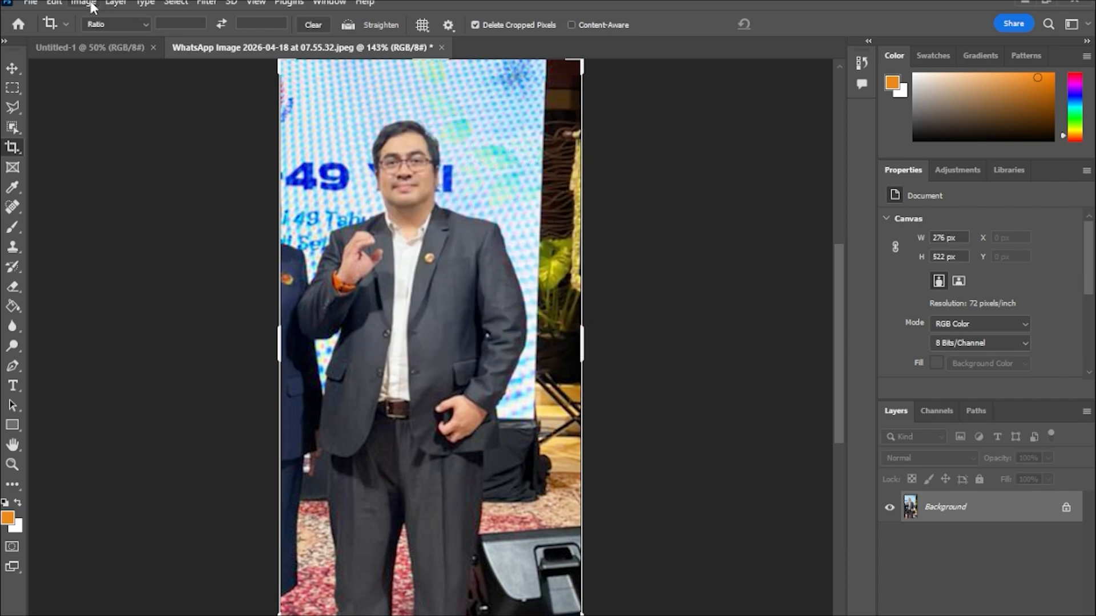
- Resample the photo to a resolution of 1000 pixels/inch and fit it in the window
{"action": "left_click", "coordinate": [84, 2]}
{"action": "left_click", "coordinate": [139, 112]}
{"action": "type", "text": "1000"}
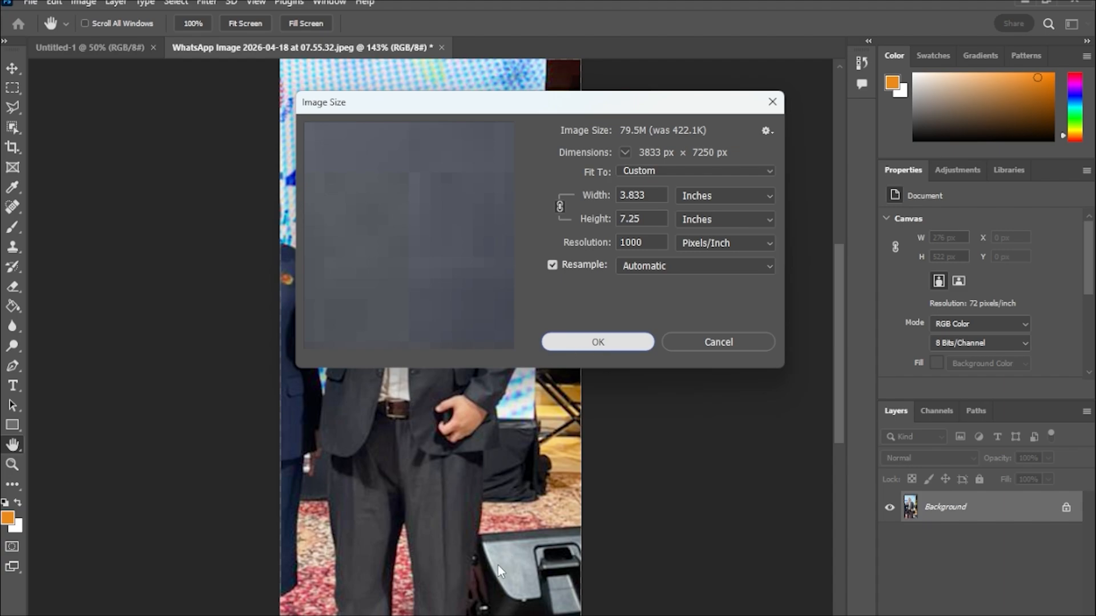
{"action": "key", "text": "Return"}
{"action": "left_click", "coordinate": [453, 284]}
{"action": "key", "text": "ctrl+0"}
{"action": "left_click", "coordinate": [19, 70]}
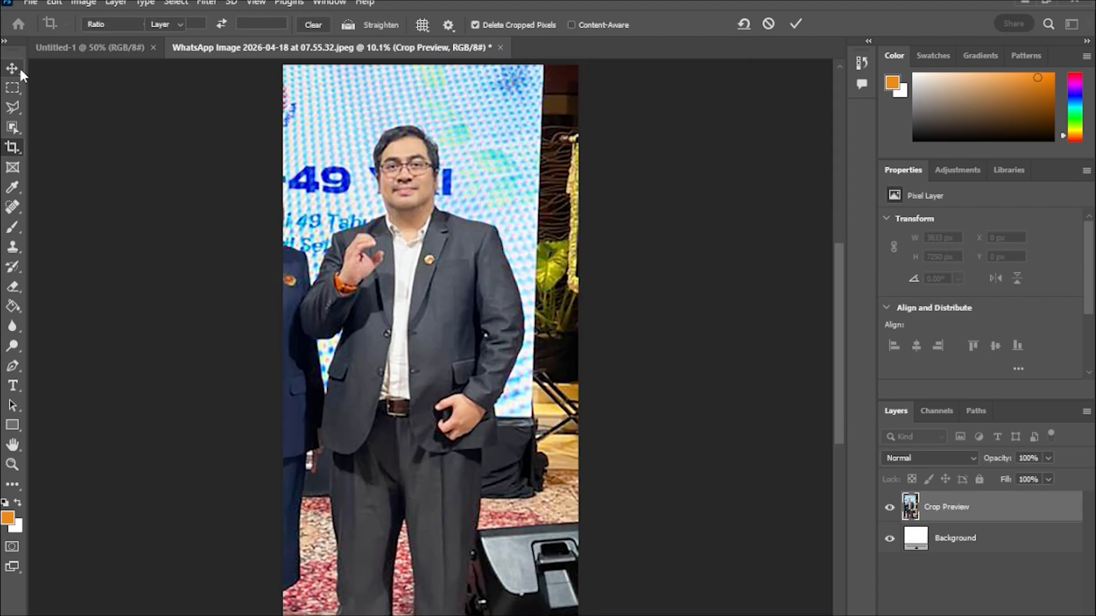
- Save the photo as 1.jpg, a progressive JPEG with quality 8 and 3 scans
{"action": "left_click", "coordinate": [30, 2]}
{"action": "left_click", "coordinate": [57, 186]}
{"action": "left_click", "coordinate": [634, 472]}
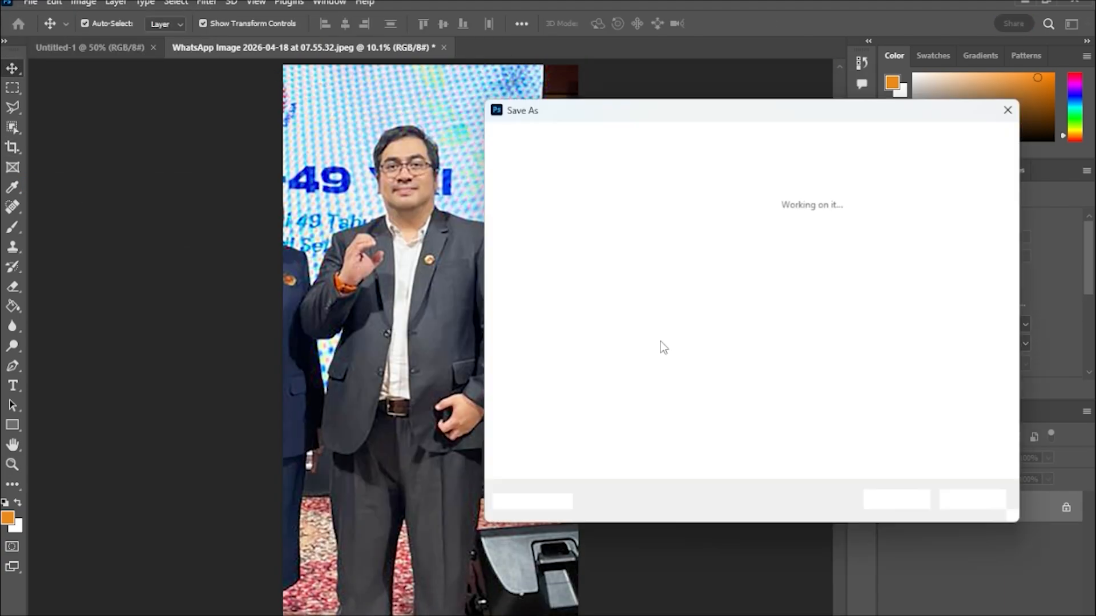
{"action": "key", "text": "Return"}
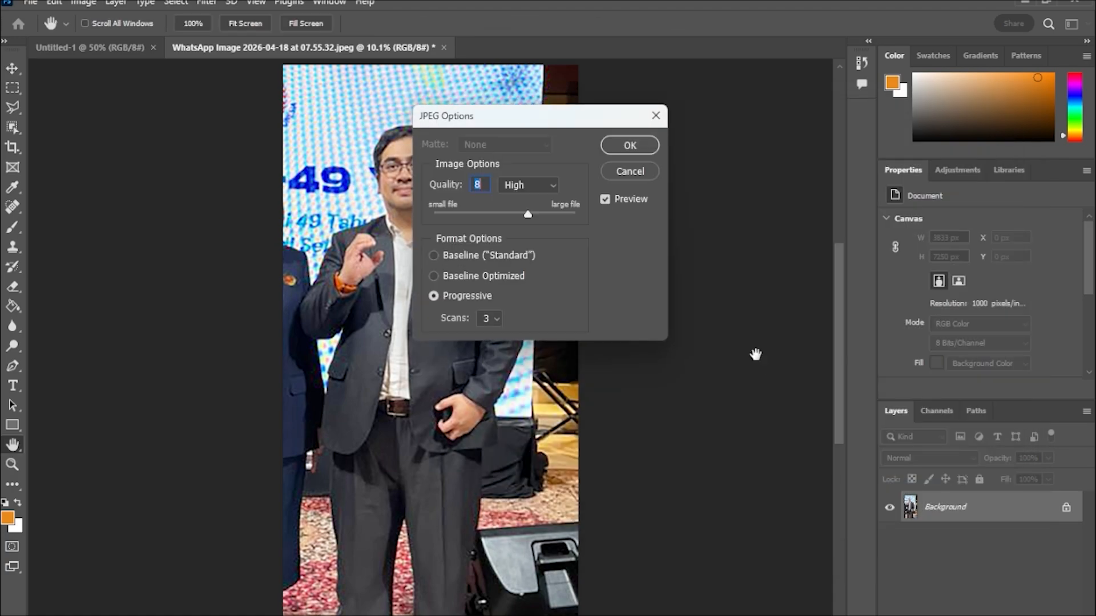
{"action": "key", "text": "Return"}
- Switch to Microsoft 365 Copilot and attach 1.jpg from the DESAIN folder on drive D to the image creation prompt
{"action": "key", "text": "super+c"}
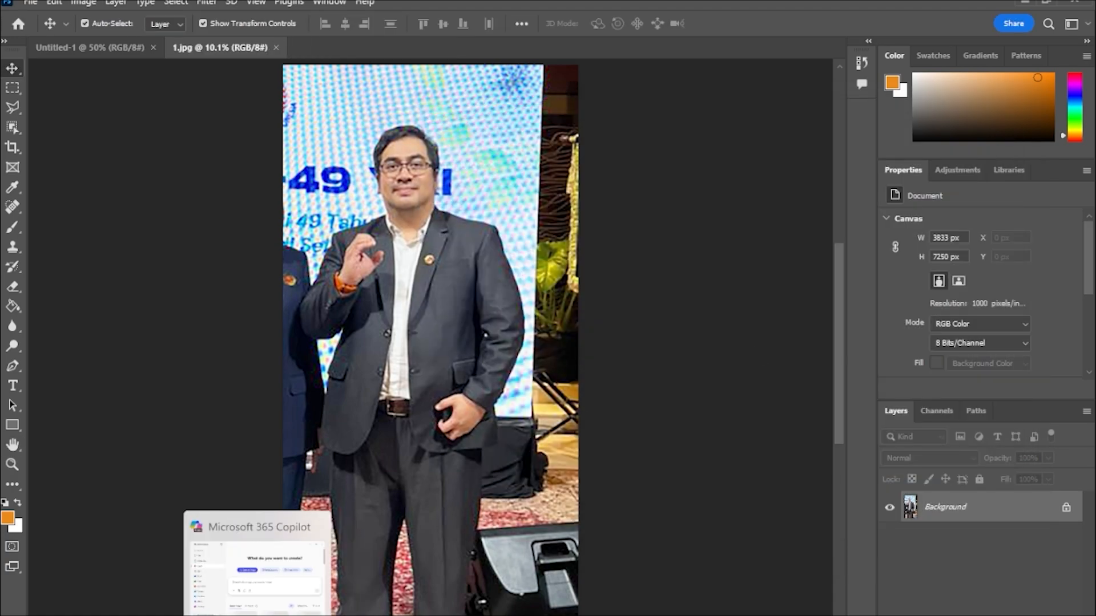
{"action": "left_click", "coordinate": [901, 93]}
{"action": "left_click", "coordinate": [272, 303]}
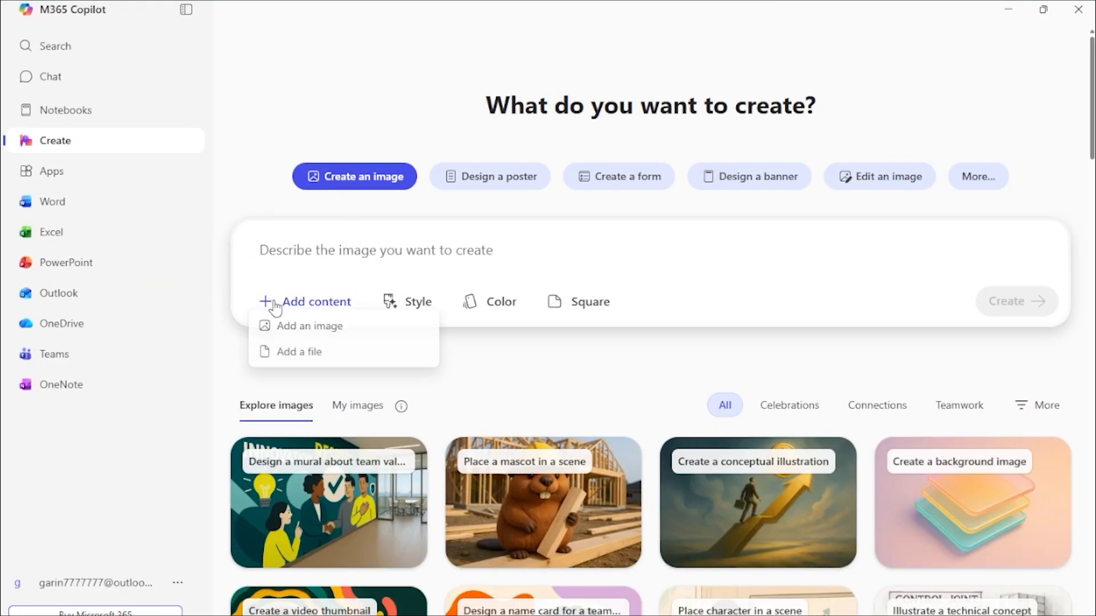
{"action": "left_click", "coordinate": [308, 323]}
{"action": "left_click", "coordinate": [63, 215]}
{"action": "double_click", "coordinate": [185, 174]}
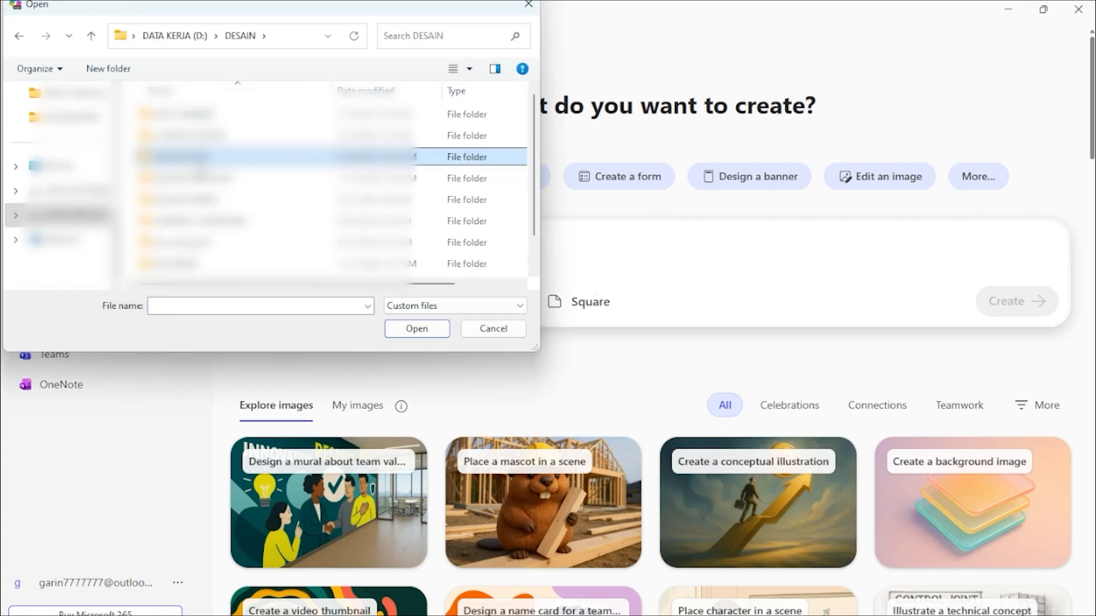
{"action": "double_click", "coordinate": [185, 157]}
{"action": "left_click", "coordinate": [176, 129]}
{"action": "left_click", "coordinate": [446, 329]}
- Submit the Copilot image prompt "buatkan gamabr ini, menjadi foto formal berdiri dan tangan tegak ke bawah"
{"action": "left_click", "coordinate": [356, 305]}
{"action": "type", "text": "bua"}
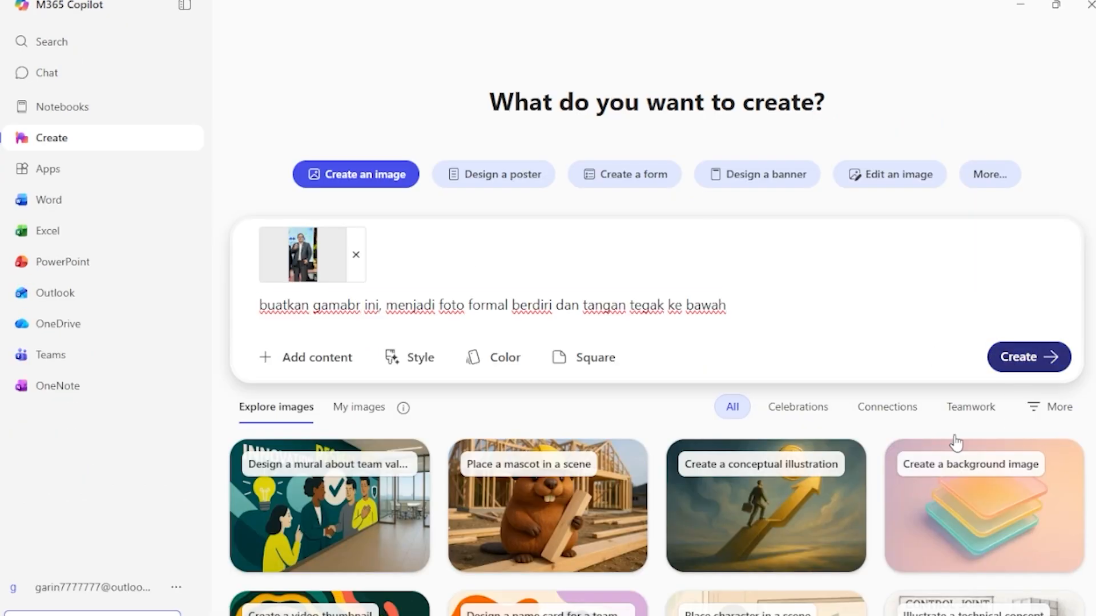
{"action": "key", "text": "Return"}
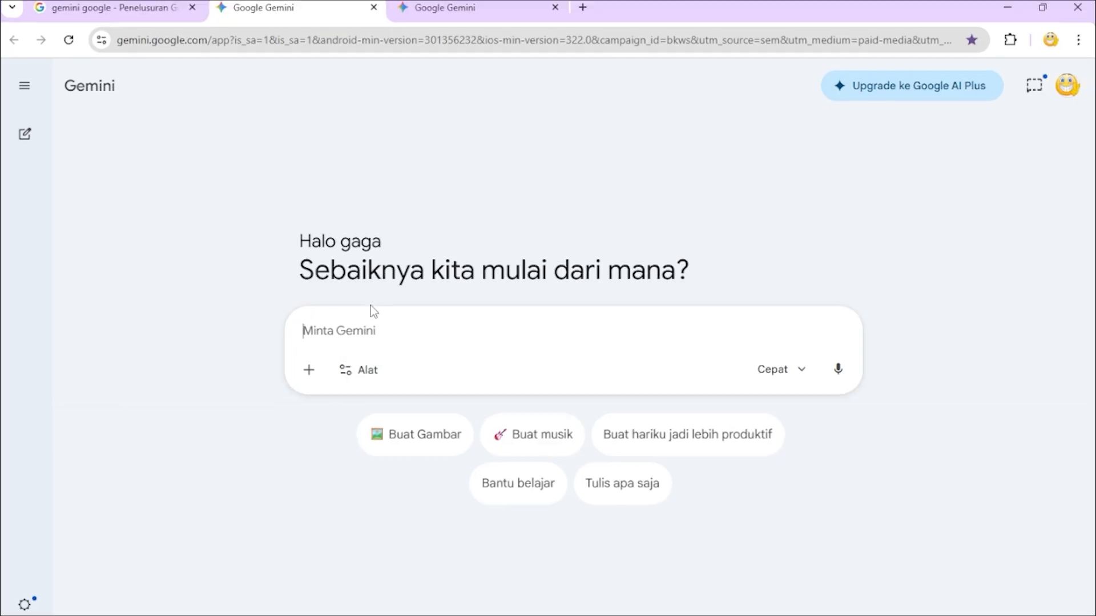
- Try to upload the photo from the DATA KERJA (D:) drive to a Gemini chat in Chrome
{"action": "left_click", "coordinate": [309, 370]}
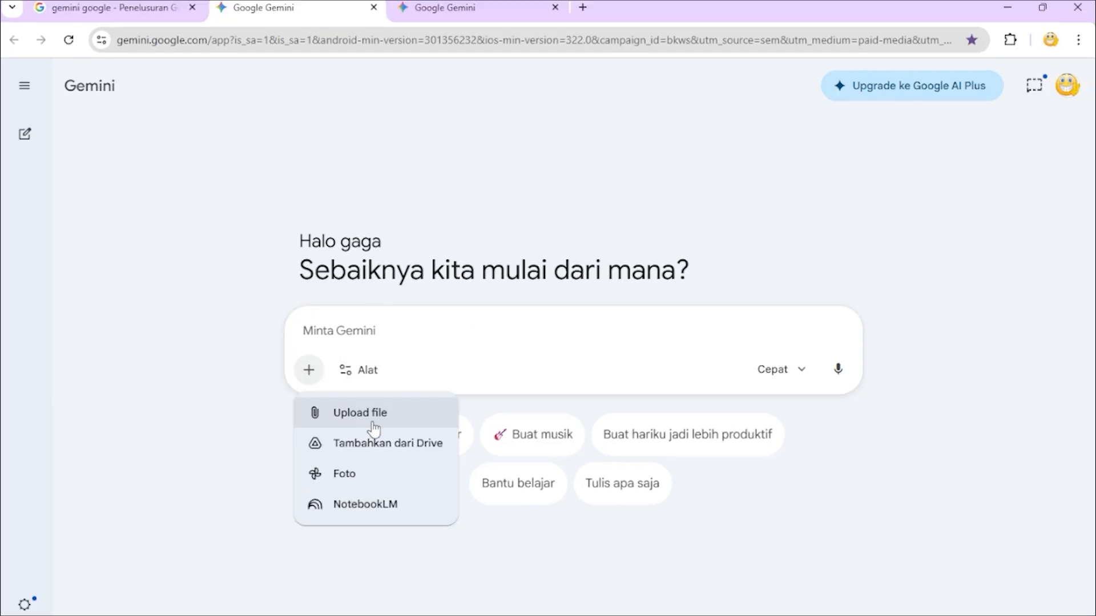
{"action": "left_click", "coordinate": [361, 412]}
{"action": "scroll", "coordinate": [63, 183], "scroll_direction": "down", "scroll_amount": 1}
{"action": "left_click", "coordinate": [57, 214]}
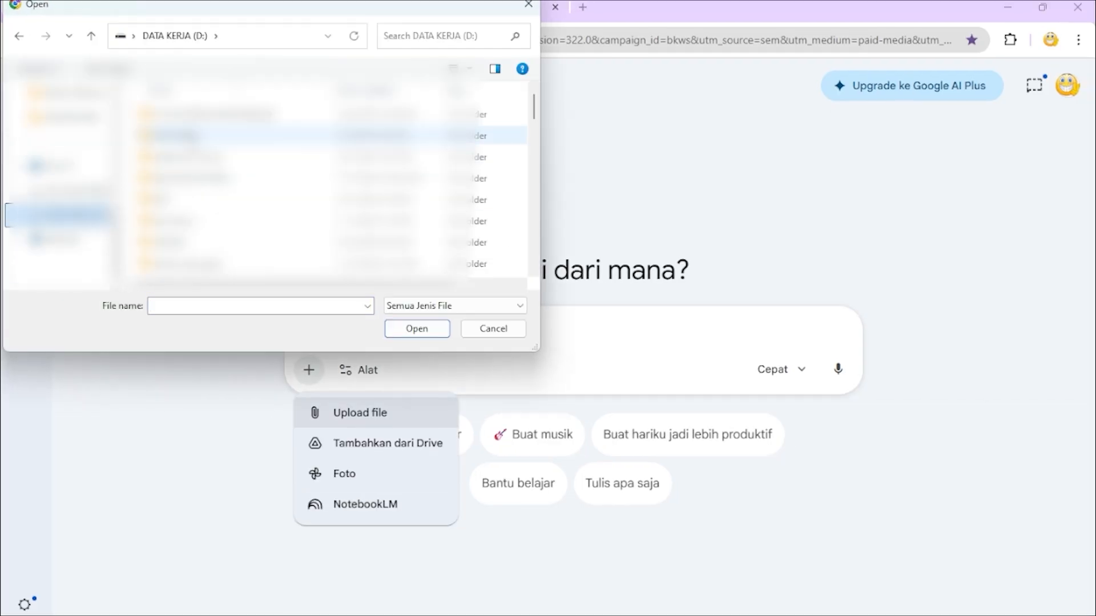
{"action": "key", "text": "Return"}
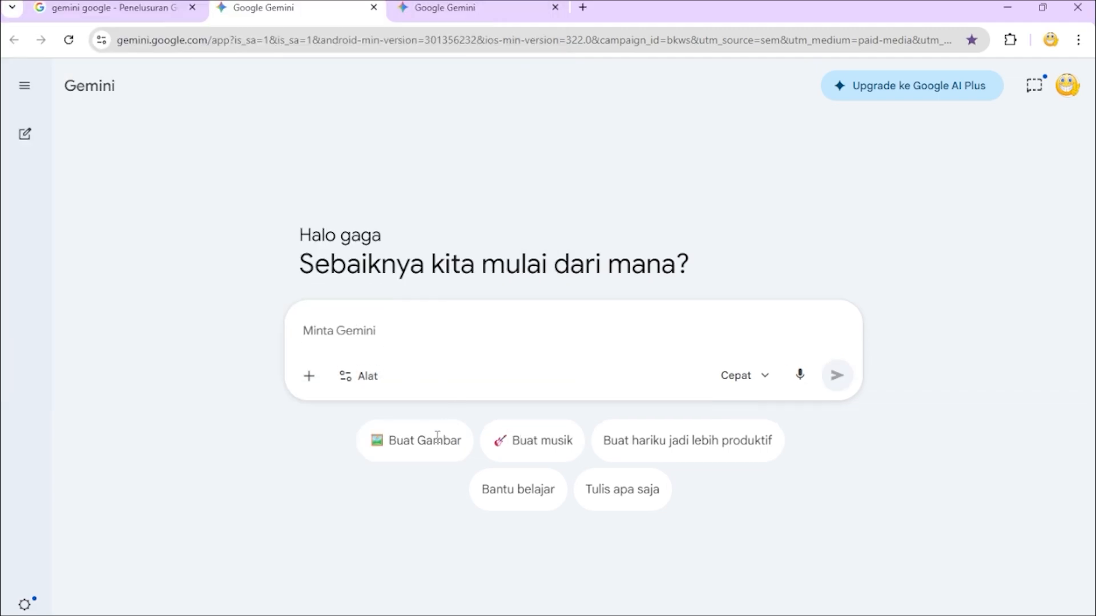
- Send Gemini the copied formal-photo prompt in Buat gambar mode with 1.jpg attached
{"action": "key", "text": "ctrl+v"}
{"action": "left_click", "coordinate": [437, 440]}
{"action": "left_click", "coordinate": [309, 579]}
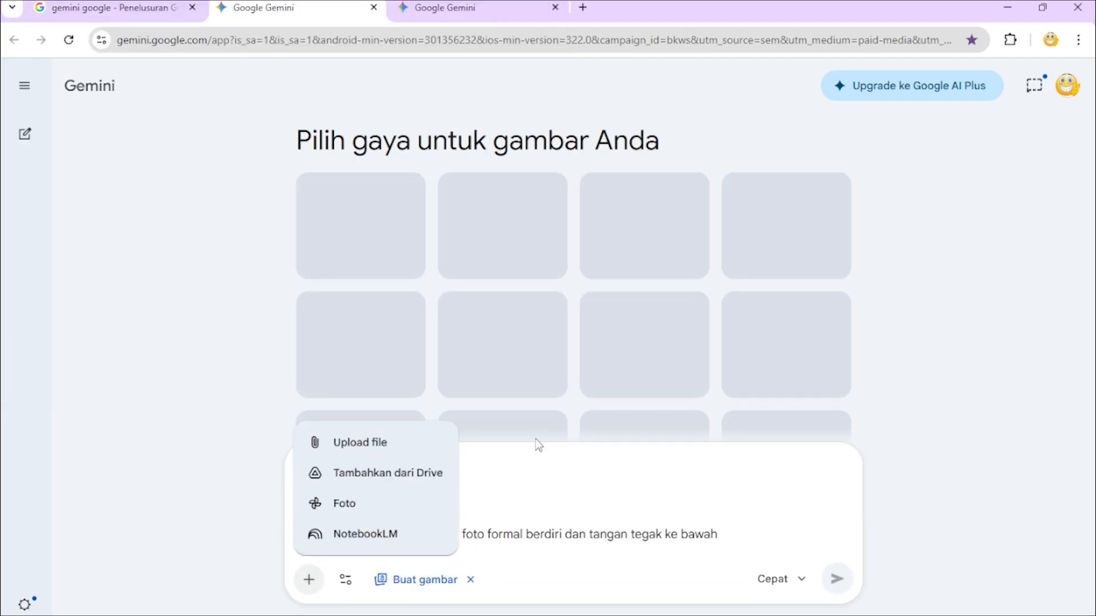
{"action": "left_click", "coordinate": [345, 443]}
{"action": "double_click", "coordinate": [176, 132]}
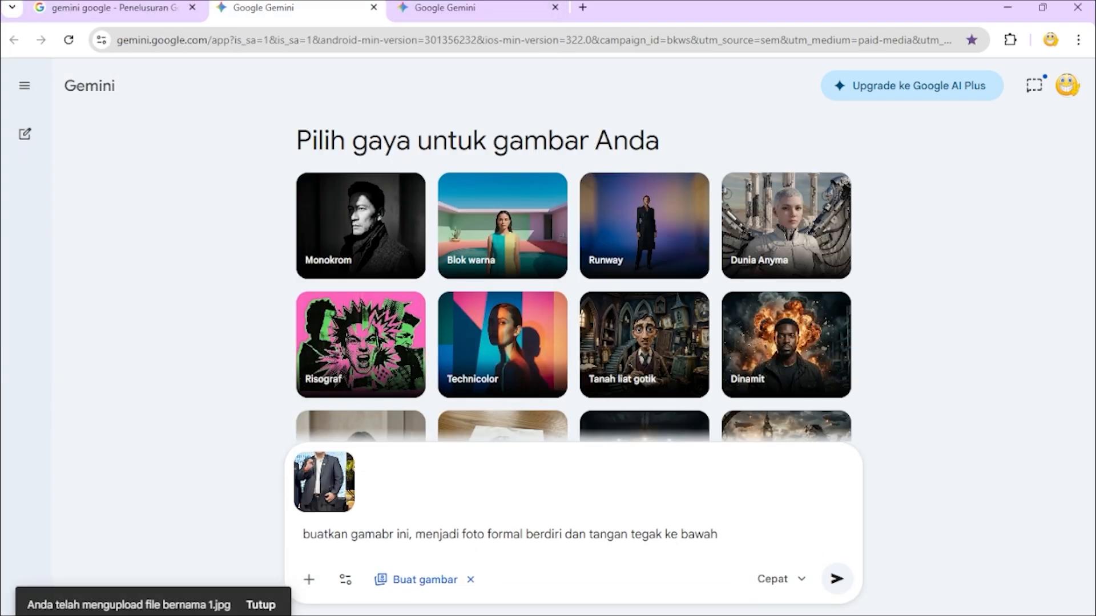
{"action": "left_click", "coordinate": [837, 579]}
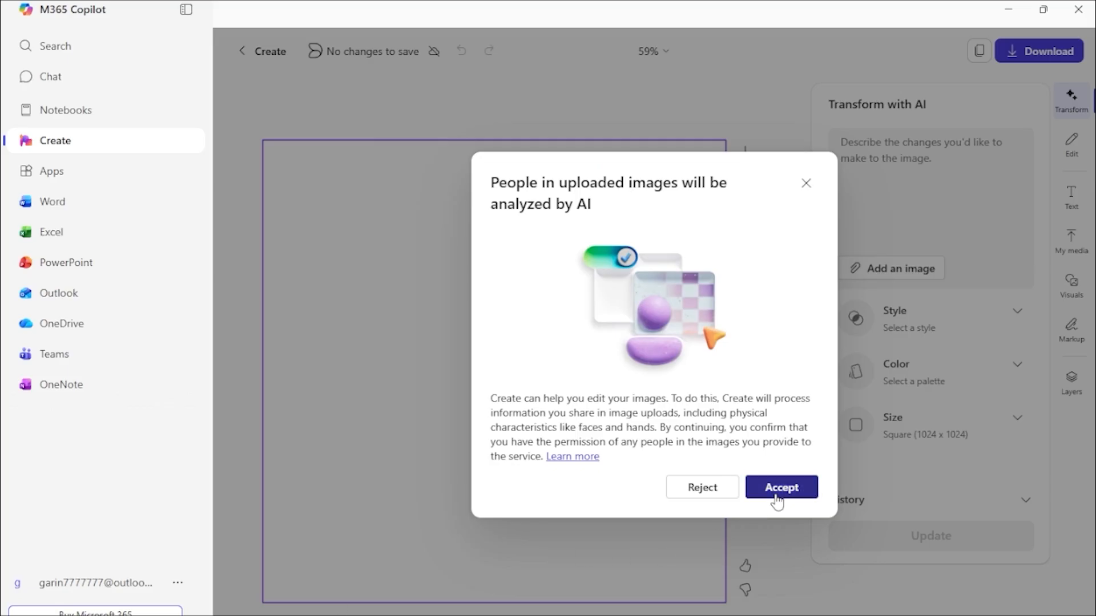
- Accept AI analysis of people in Copilot and arrange the Copilot and Gemini windows side by side
{"action": "left_click", "coordinate": [778, 496]}
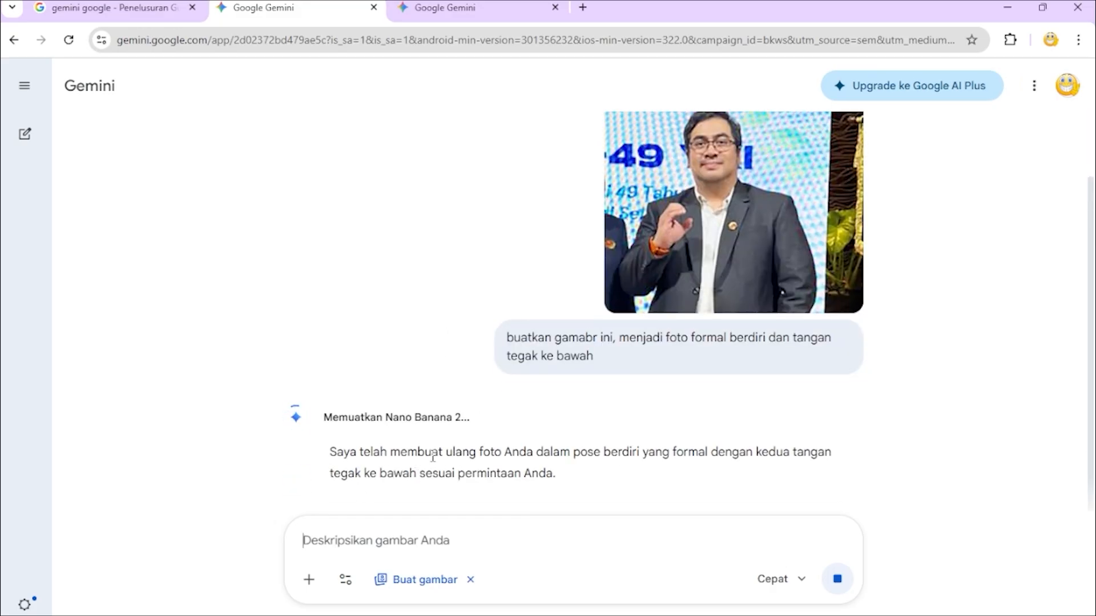
{"action": "key", "text": "alt+Tab"}
{"action": "key", "text": "super+Left"}
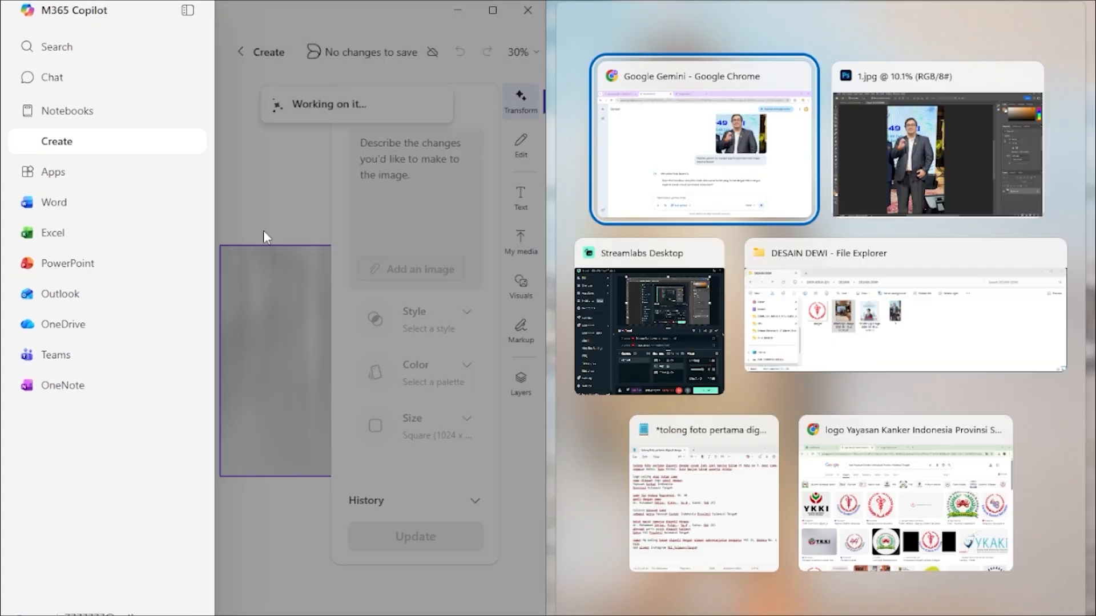
{"action": "left_click", "coordinate": [752, 213]}
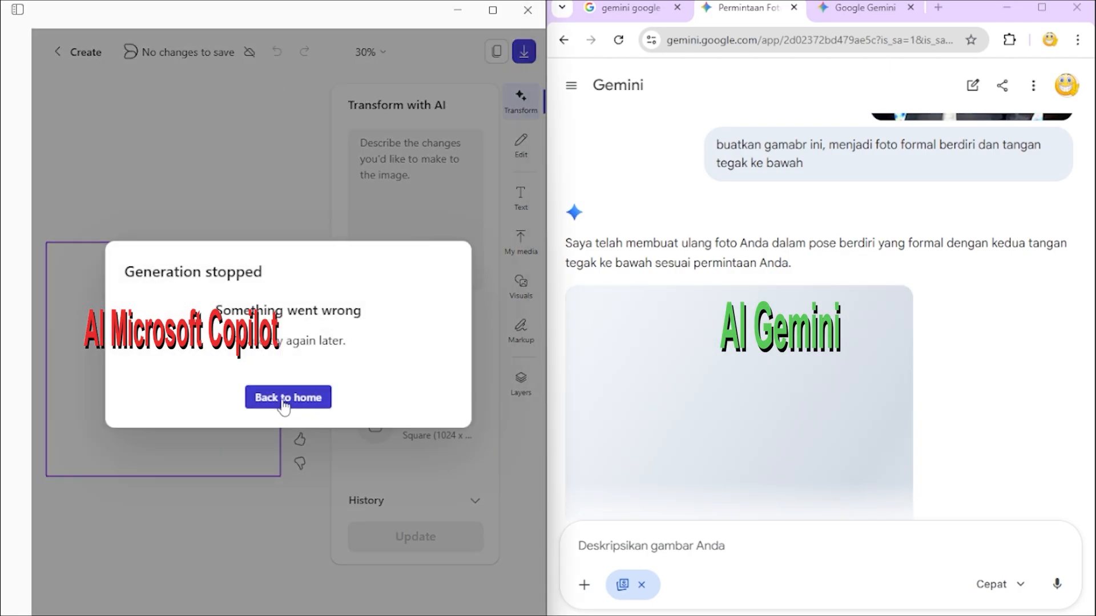
- Leave Copilot's stopped generation and download Gemini's generated formal portrait at full size
{"action": "left_click", "coordinate": [274, 397]}
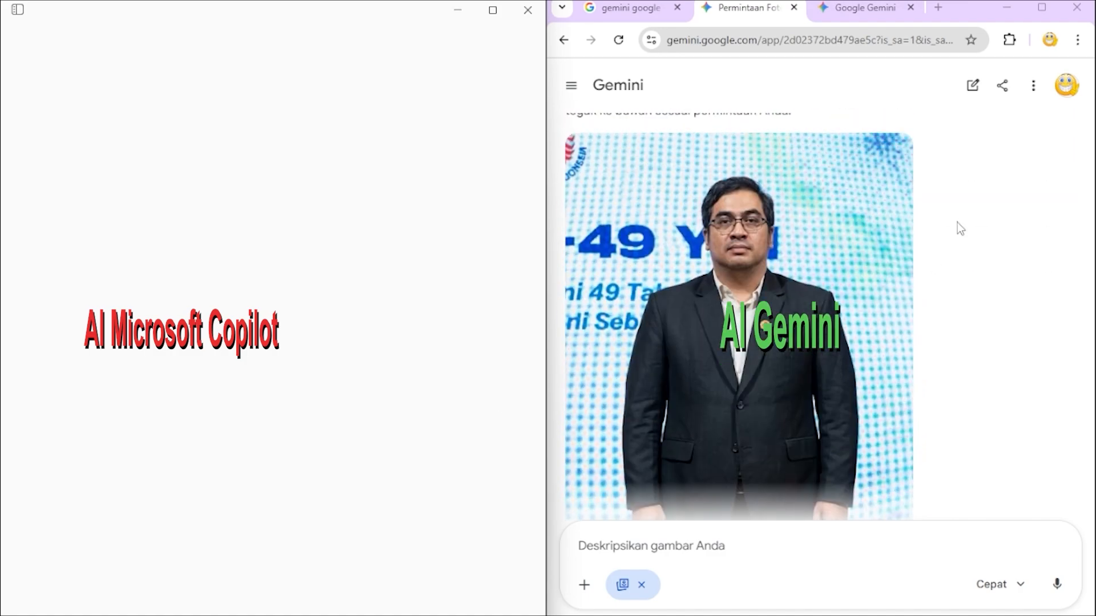
{"action": "scroll", "coordinate": [838, 285], "scroll_direction": "down", "scroll_amount": 3}
{"action": "scroll", "coordinate": [838, 285], "scroll_direction": "up", "scroll_amount": 5}
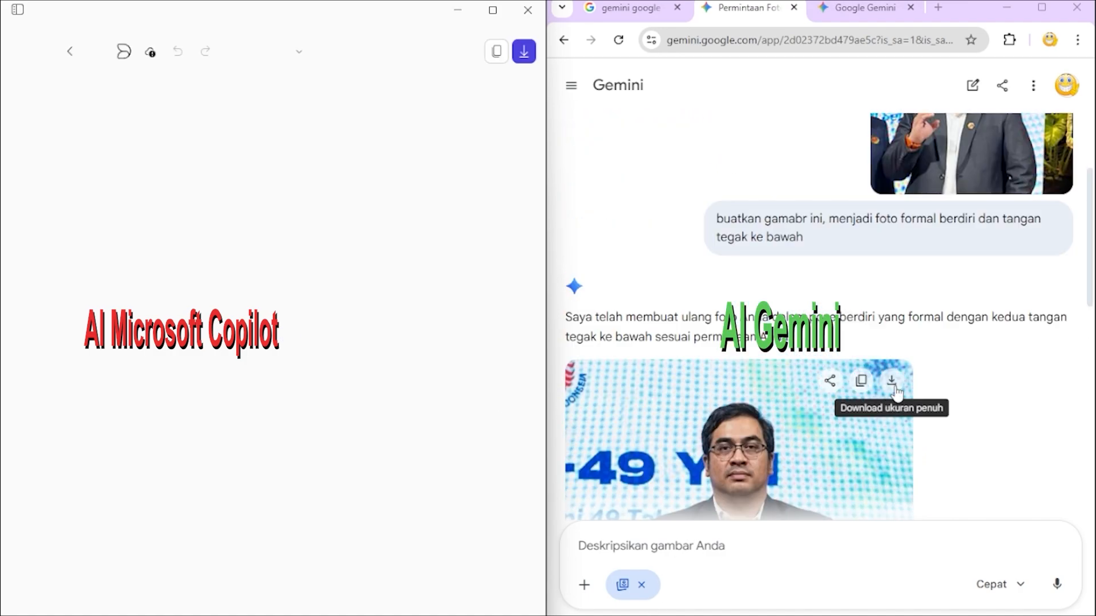
{"action": "left_click", "coordinate": [891, 381]}
- Ask Gemini to make the portrait's background white with the prompt "ganti begrownya menjadi putih"
{"action": "scroll", "coordinate": [925, 391], "scroll_direction": "down", "scroll_amount": 4}
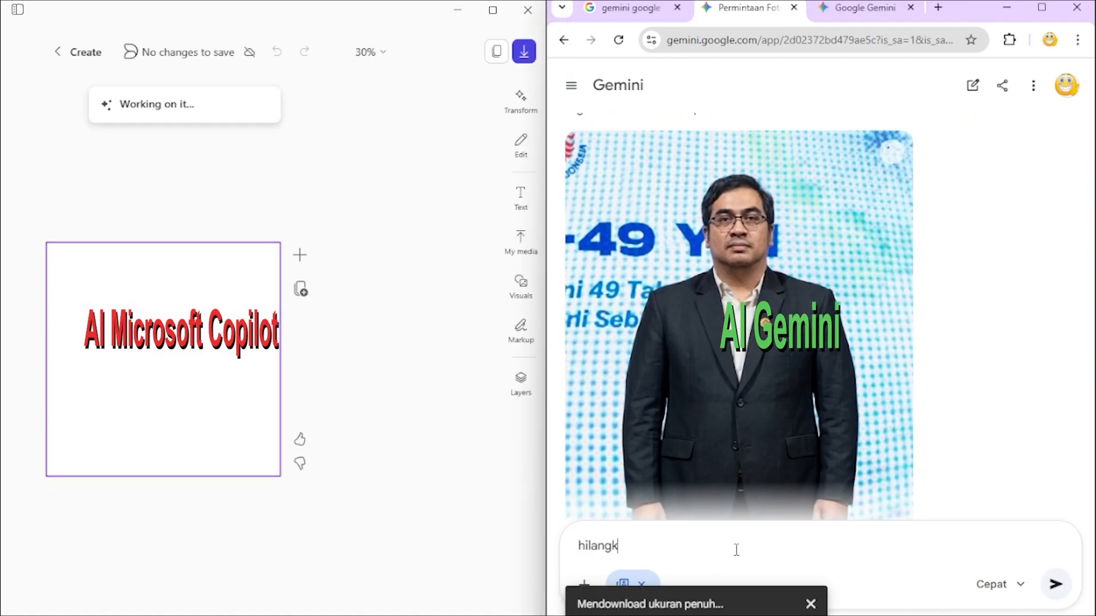
{"action": "type", "text": "owunnya"}
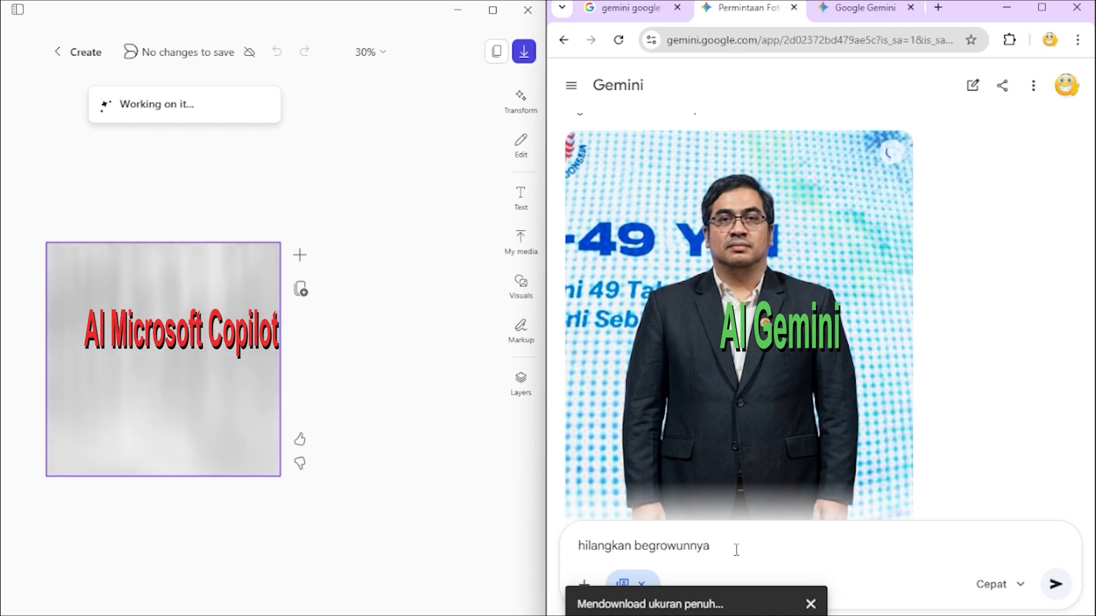
{"action": "key", "text": "ctrl+a"}
{"action": "type", "text": "gamnt"}
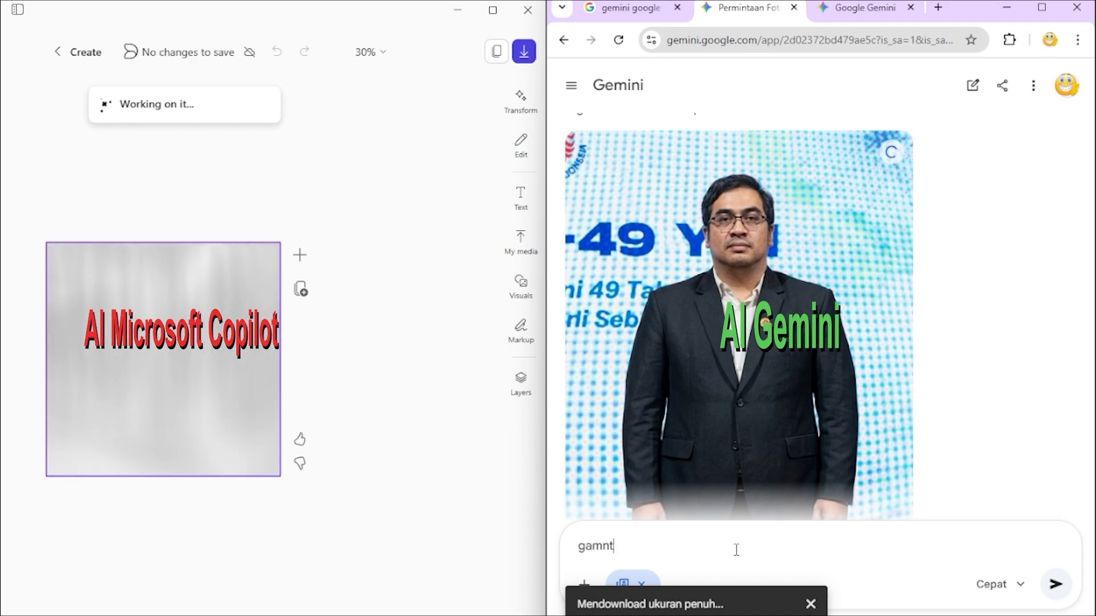
{"action": "type", "text": "i begrownya"}
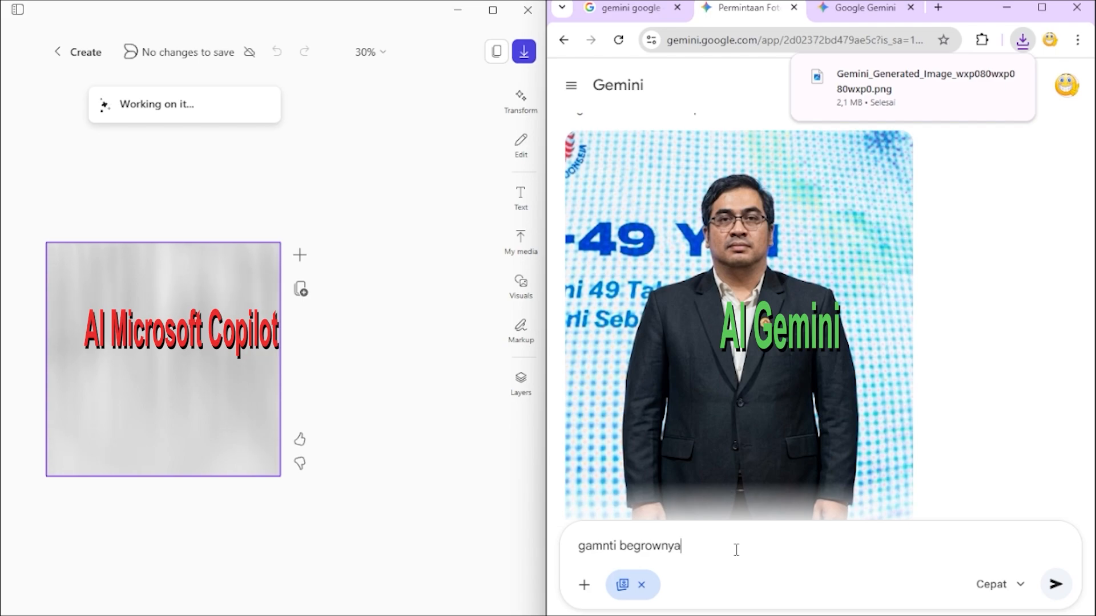
{"action": "type", "text": " menjadi putih"}
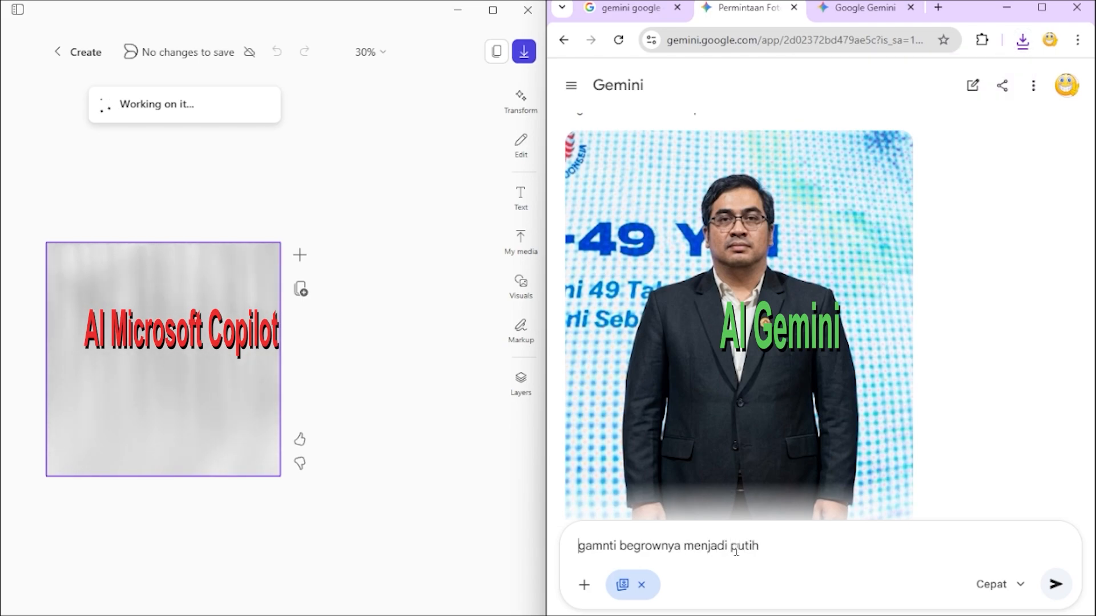
{"action": "key", "text": "BackSpace"}
{"action": "key", "text": "Return"}
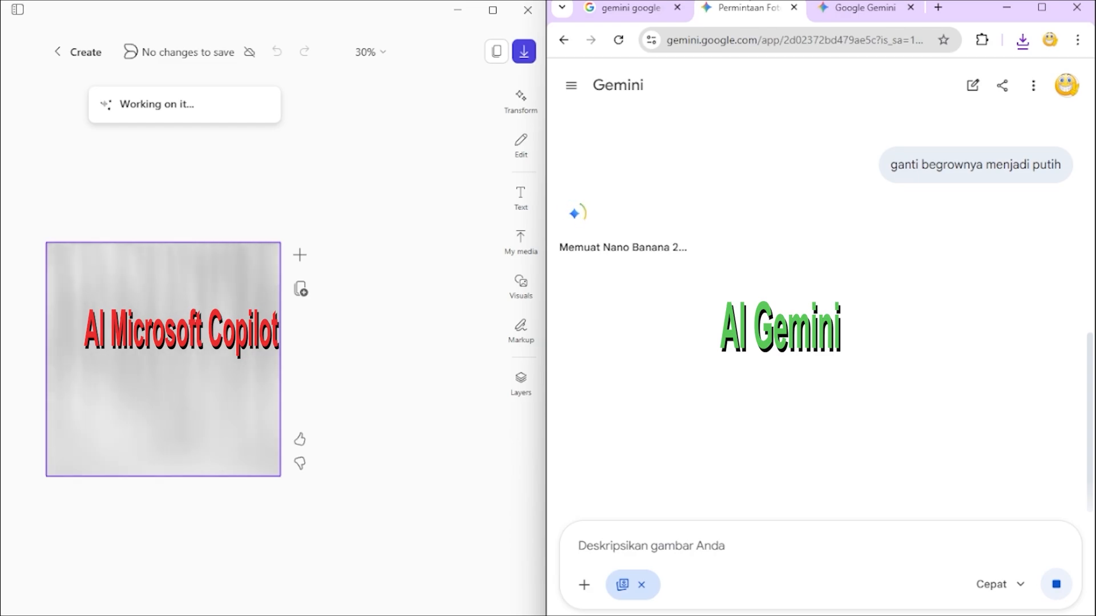
- Compare the original photo, the first generated portrait and the white-background version in the Gemini conversation
{"action": "scroll", "coordinate": [919, 355], "scroll_direction": "up", "scroll_amount": 5}
{"action": "scroll", "coordinate": [885, 389], "scroll_direction": "down", "scroll_amount": 4}
{"action": "scroll", "coordinate": [876, 367], "scroll_direction": "up", "scroll_amount": 4}
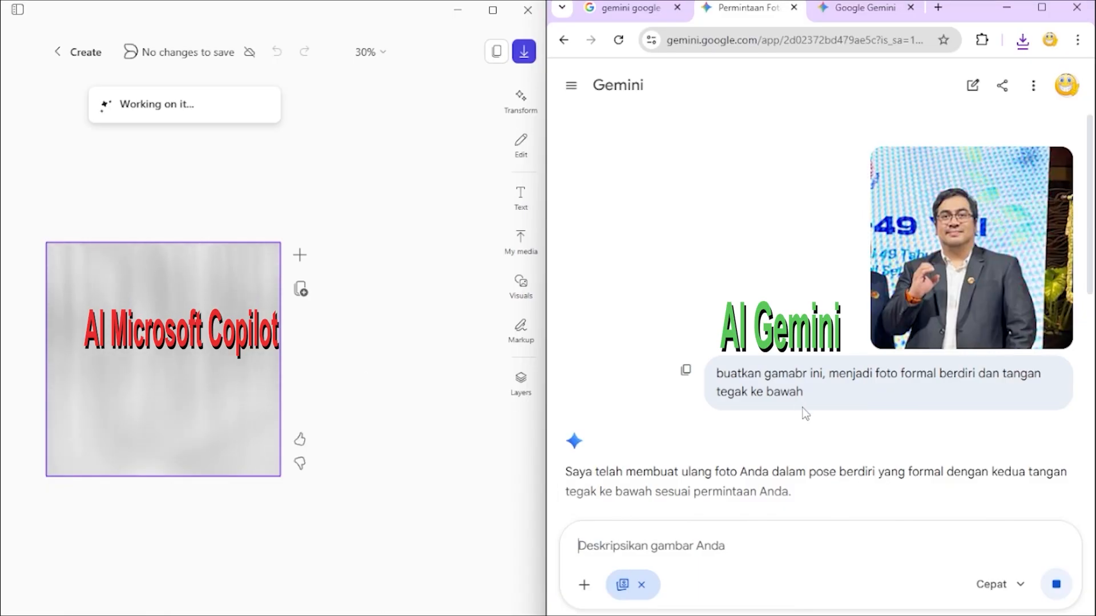
{"action": "scroll", "coordinate": [802, 418], "scroll_direction": "down", "scroll_amount": 10}
{"action": "scroll", "coordinate": [832, 306], "scroll_direction": "up", "scroll_amount": 8}
{"action": "scroll", "coordinate": [856, 432], "scroll_direction": "down", "scroll_amount": 8}
{"action": "scroll", "coordinate": [821, 306], "scroll_direction": "down", "scroll_amount": 5}
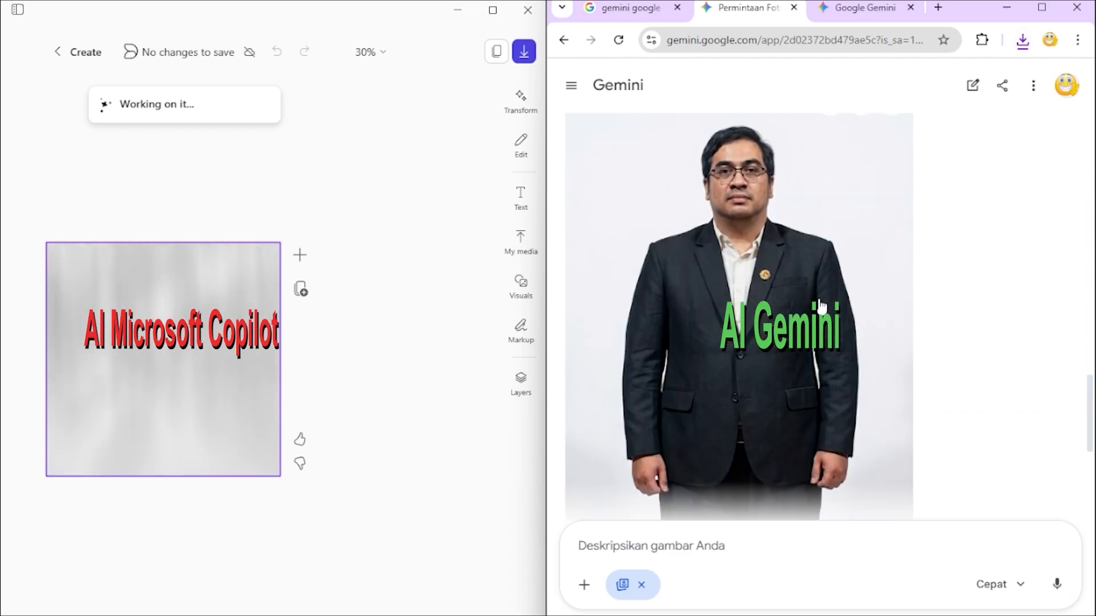
{"action": "scroll", "coordinate": [821, 306], "scroll_direction": "up", "scroll_amount": 1}
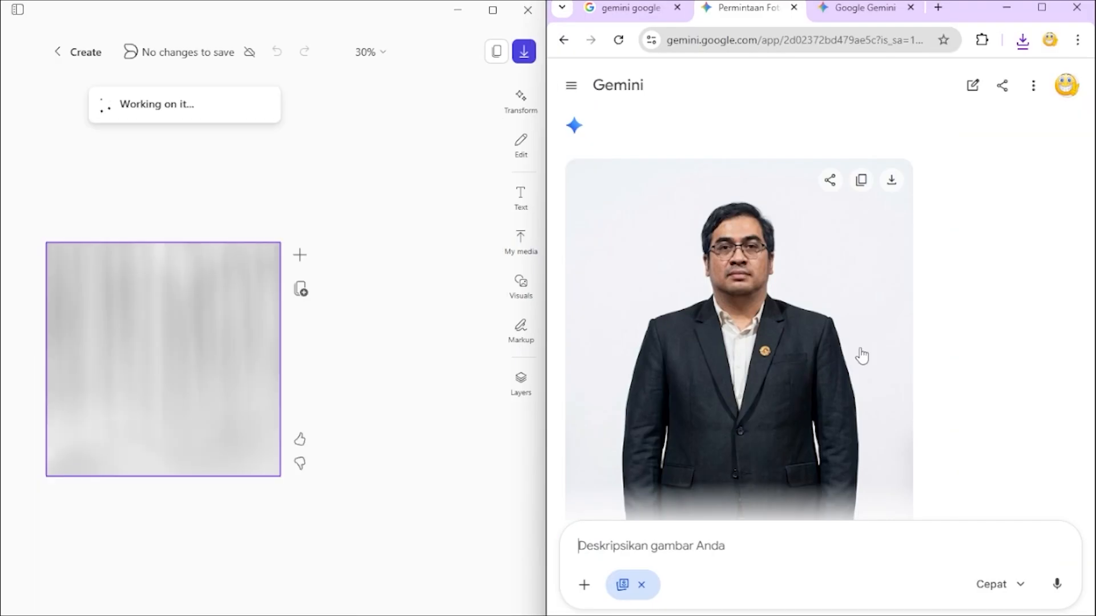
- Download Gemini's white-background portrait at full size and open it from the DESAIN DEWI folder in Photoshop as a separate document
{"action": "scroll", "coordinate": [861, 355], "scroll_direction": "down", "scroll_amount": 5}
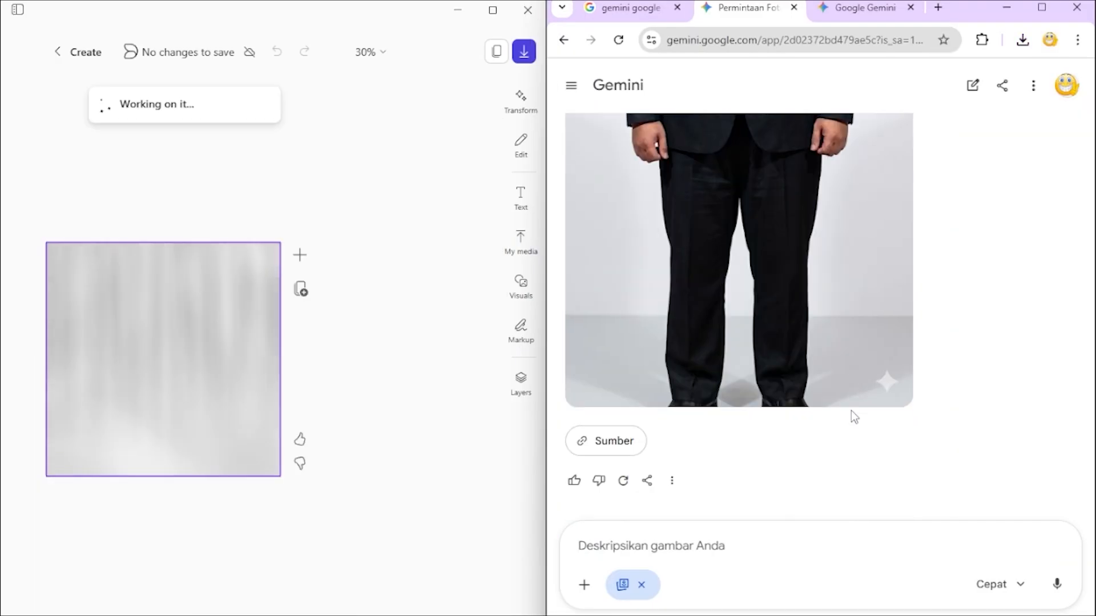
{"action": "scroll", "coordinate": [852, 417], "scroll_direction": "up", "scroll_amount": 7}
{"action": "left_click", "coordinate": [892, 227]}
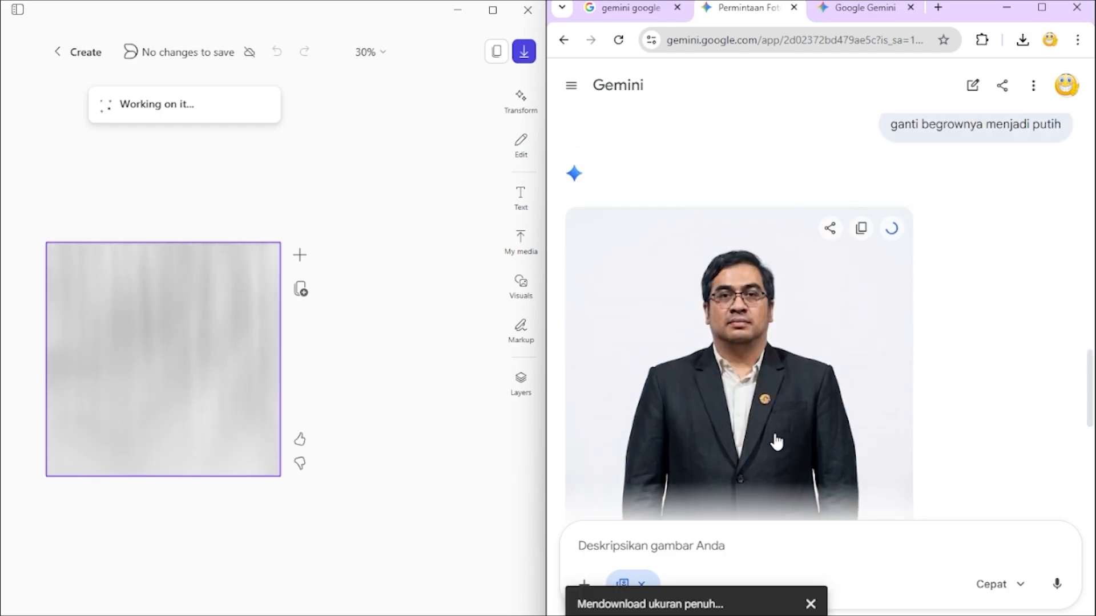
{"action": "left_click", "coordinate": [1002, 296]}
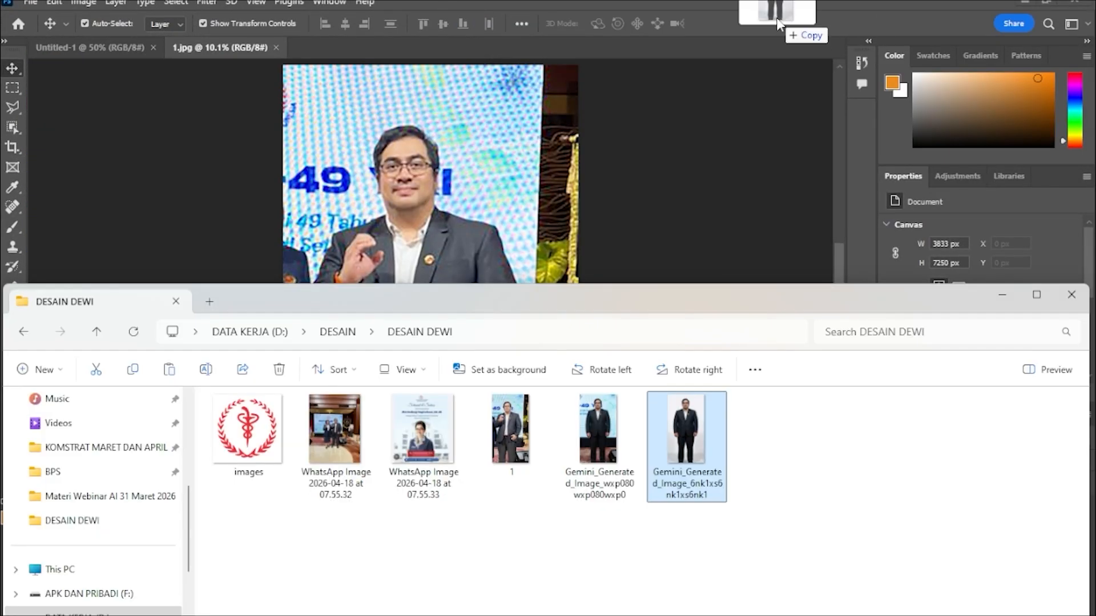
{"action": "left_click_drag", "start_coordinate": [778, 21], "coordinate": [777, 21]}
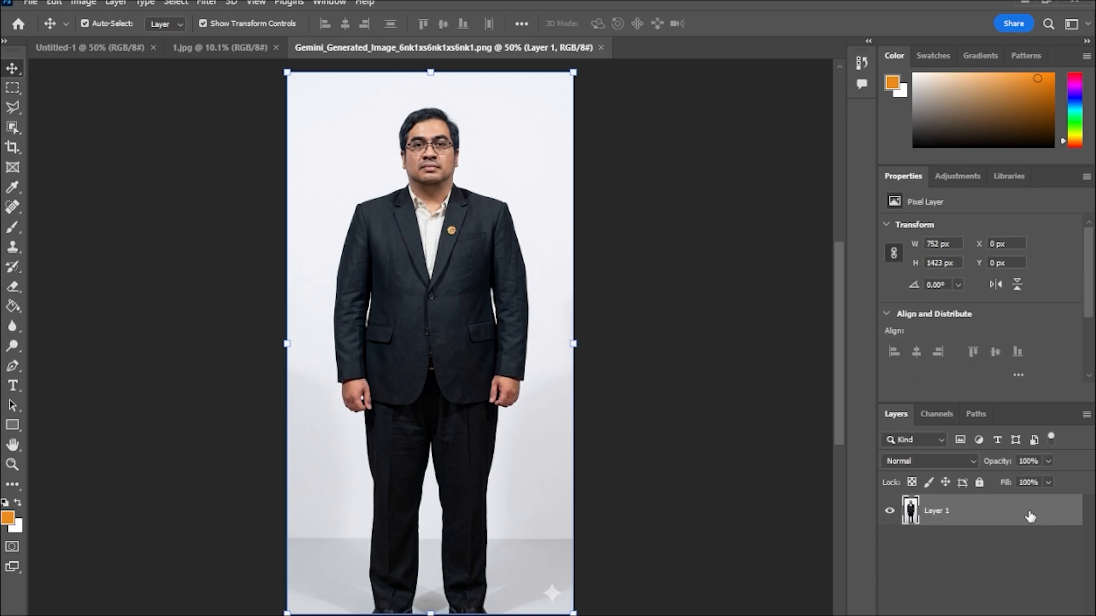
- Select the man as the subject, delete the background around him to transparency, and clear the selection
{"action": "left_click", "coordinate": [209, 4]}
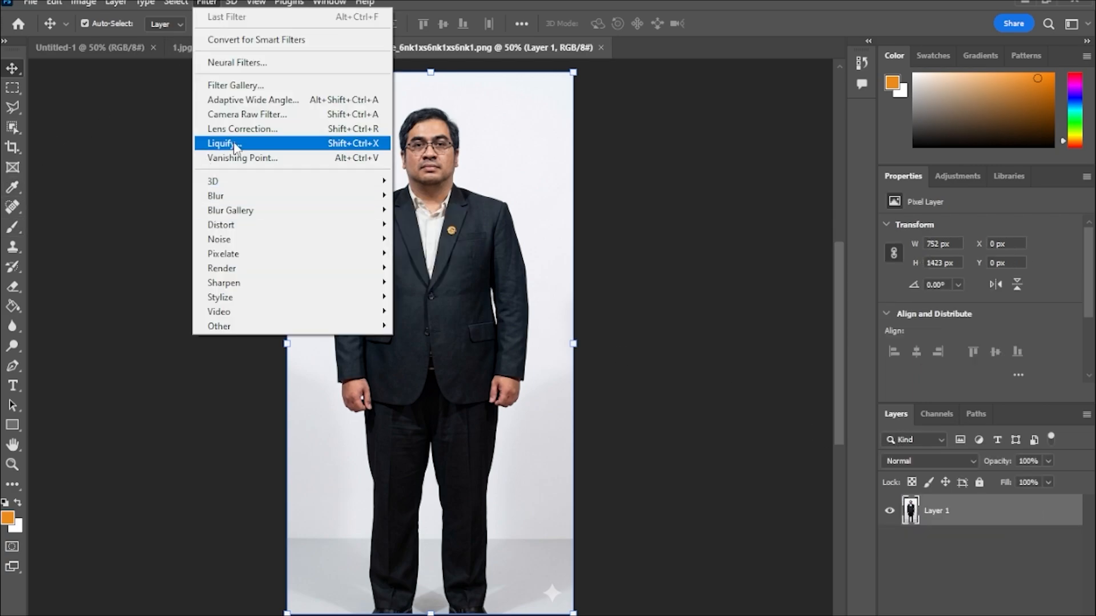
{"action": "mouse_move", "coordinate": [178, 2]}
{"action": "left_click", "coordinate": [190, 179]}
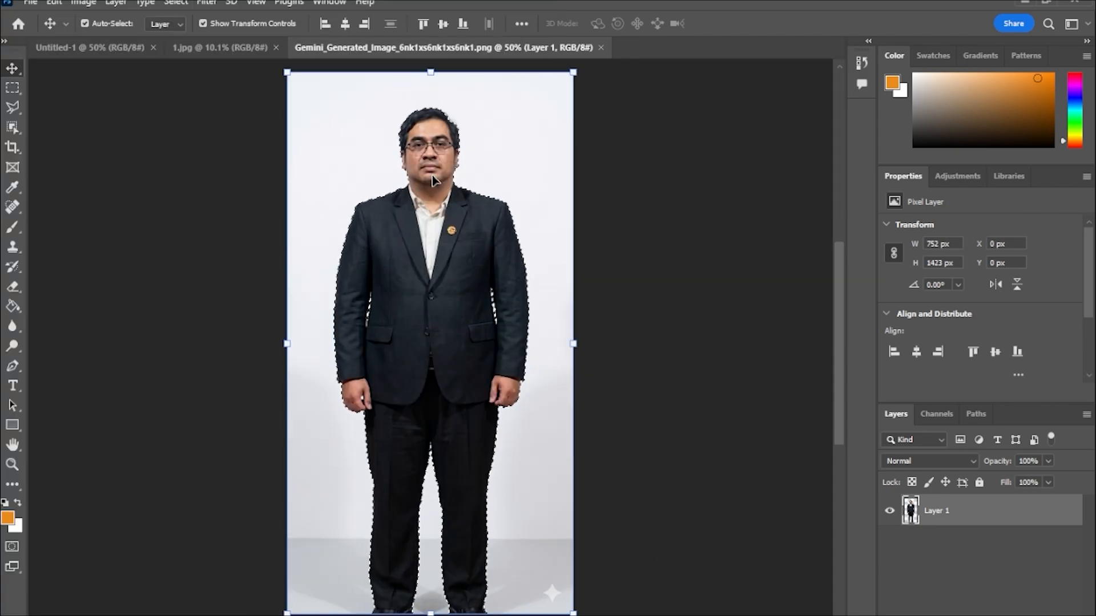
{"action": "key", "text": "Delete"}
{"action": "scroll", "coordinate": [491, 188], "scroll_direction": "up", "scroll_amount": 5}
{"action": "scroll", "coordinate": [489, 267], "scroll_direction": "down", "scroll_amount": 6}
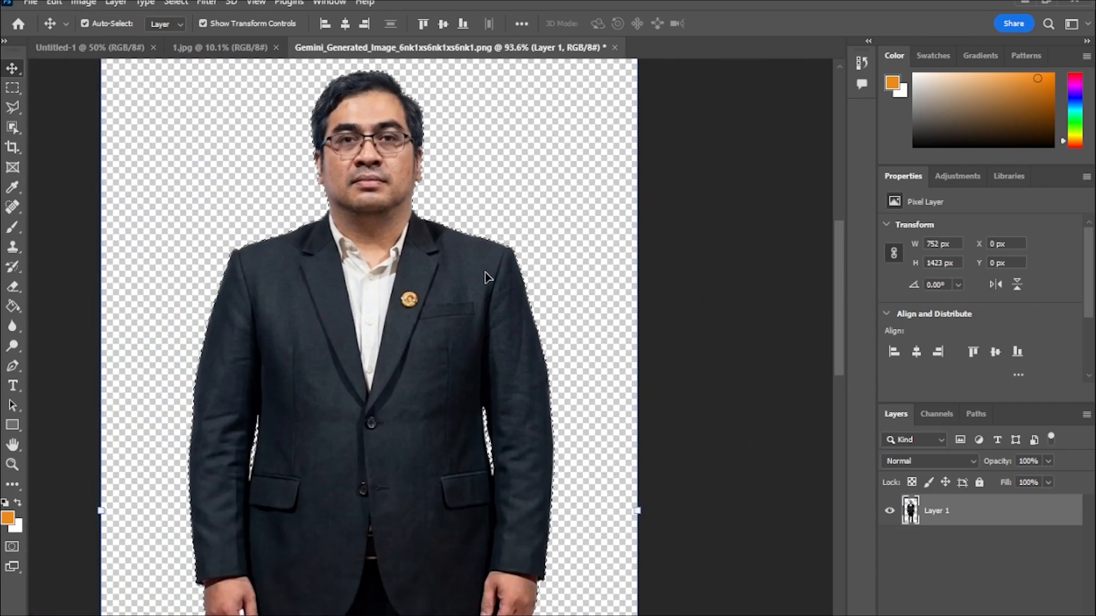
{"action": "key", "text": "ctrl+d"}
{"action": "left_click", "coordinate": [83, 3]}
{"action": "left_click", "coordinate": [83, 3]}
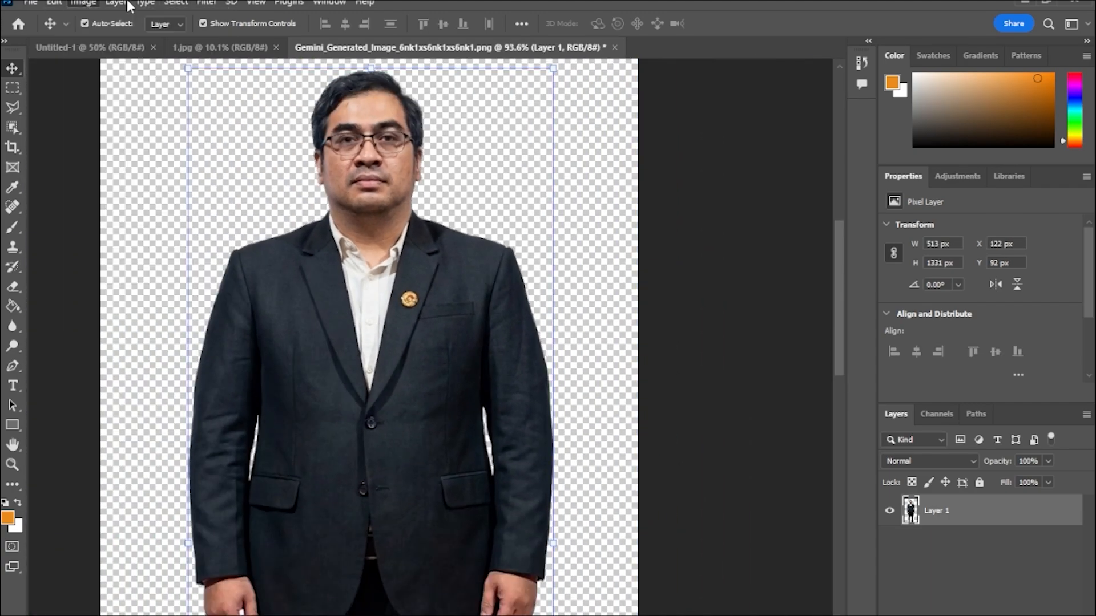
{"action": "left_click", "coordinate": [207, 2]}
{"action": "mouse_move", "coordinate": [260, 199]}
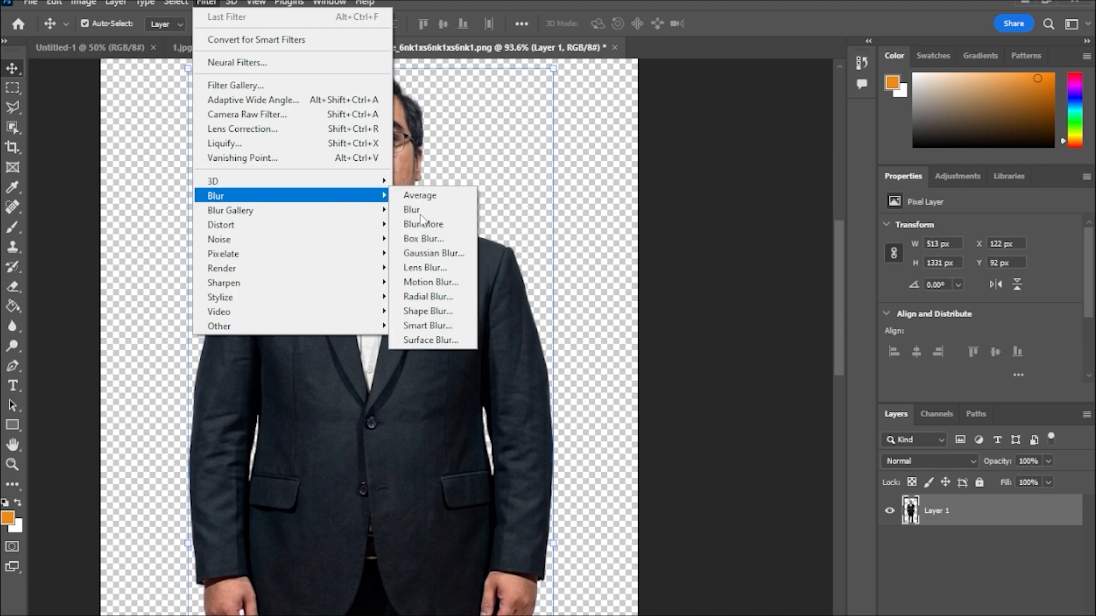
{"action": "left_click", "coordinate": [433, 253]}
{"action": "left_click_drag", "start_coordinate": [633, 201], "coordinate": [630, 298]}
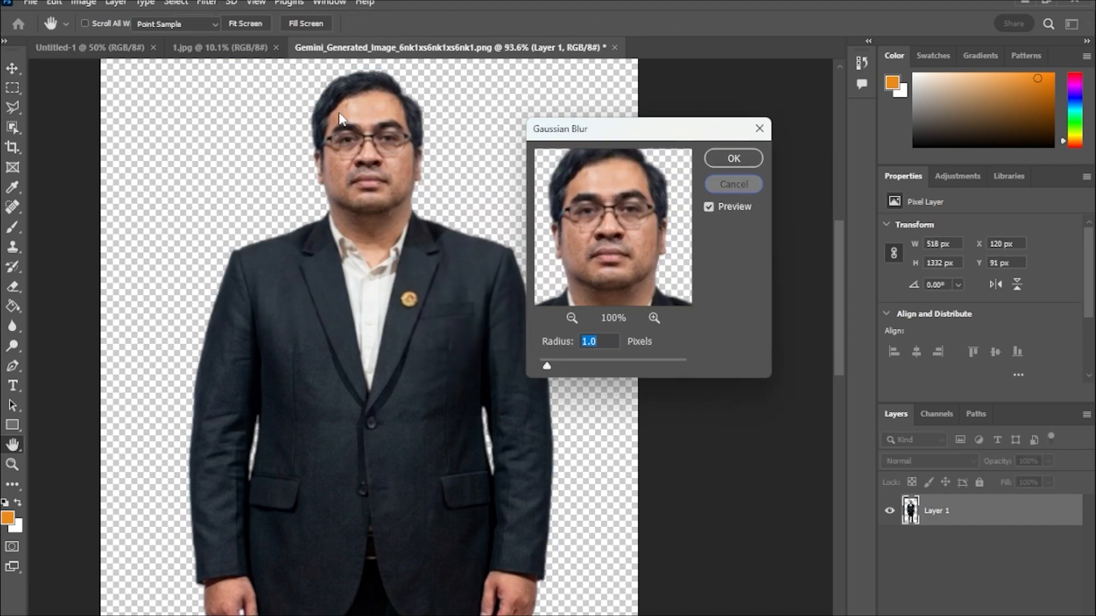
{"action": "key", "text": "Return"}
- Adjust the cutout portrait's tones slightly with Curves
{"action": "key", "text": "ctrl+m"}
{"action": "mouse_move", "coordinate": [710, 273]}
{"action": "left_mouse_down"}
{"action": "mouse_move", "coordinate": [711, 249]}
{"action": "mouse_move", "coordinate": [702, 273]}
{"action": "left_mouse_up"}
{"action": "left_click", "coordinate": [1006, 142]}
- Brighten the portrait's highlights with Levels by setting the white input level to 221
{"action": "left_click", "coordinate": [83, 3]}
{"action": "mouse_move", "coordinate": [110, 34]}
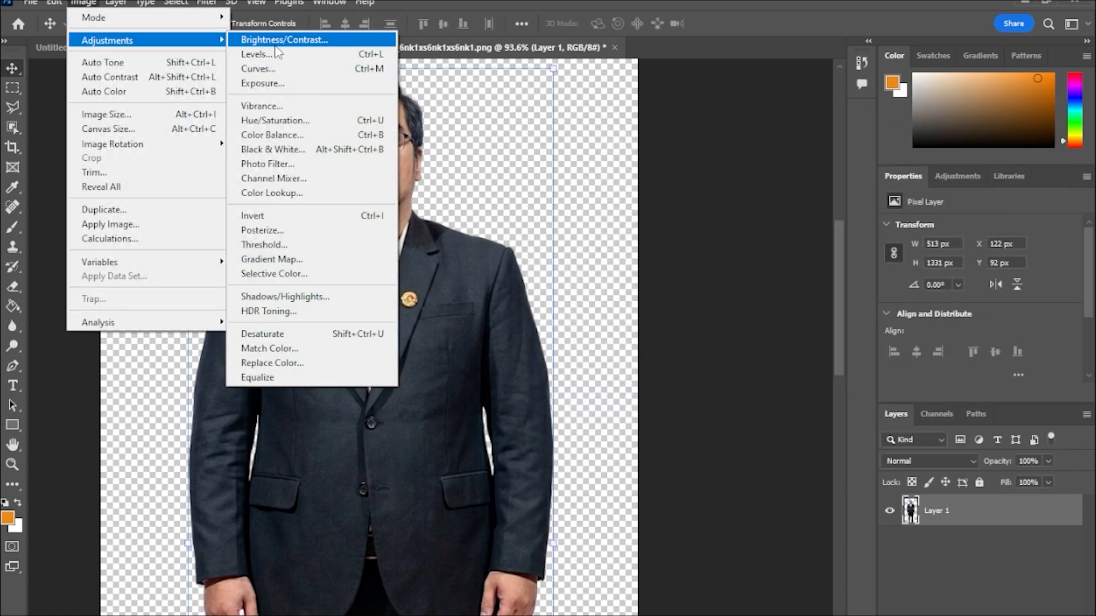
{"action": "left_click", "coordinate": [399, 54]}
{"action": "left_click_drag", "start_coordinate": [562, 105], "coordinate": [717, 124]}
{"action": "left_click_drag", "start_coordinate": [755, 287], "coordinate": [742, 286]}
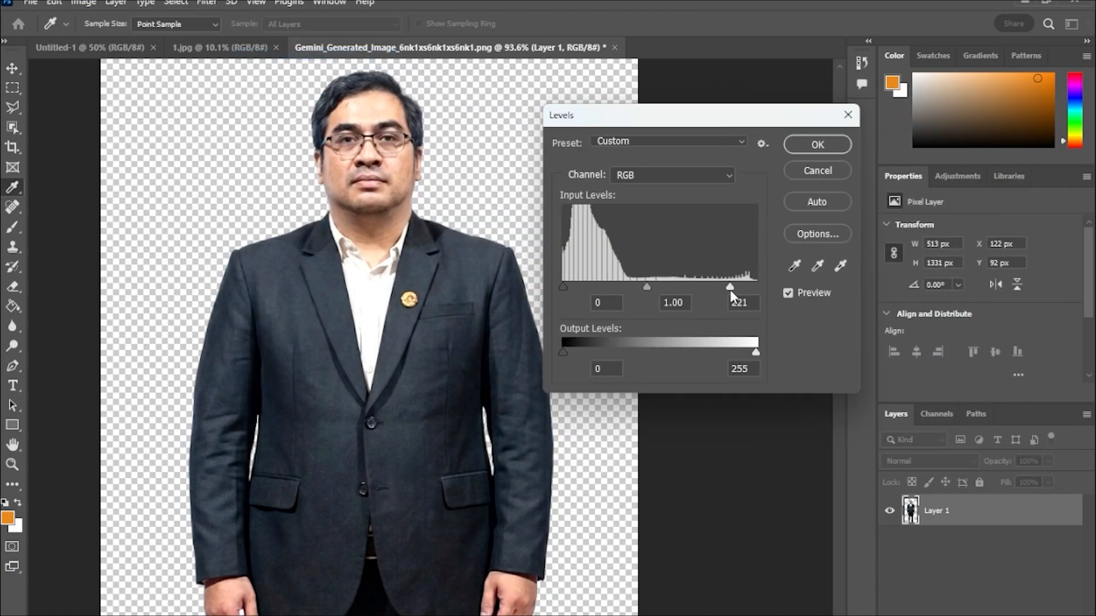
{"action": "left_click", "coordinate": [817, 144]}
- Adjust the portrait with Brightness/Contrast, using brightness 6 and contrast 30
{"action": "left_click", "coordinate": [83, 3]}
{"action": "mouse_move", "coordinate": [110, 39]}
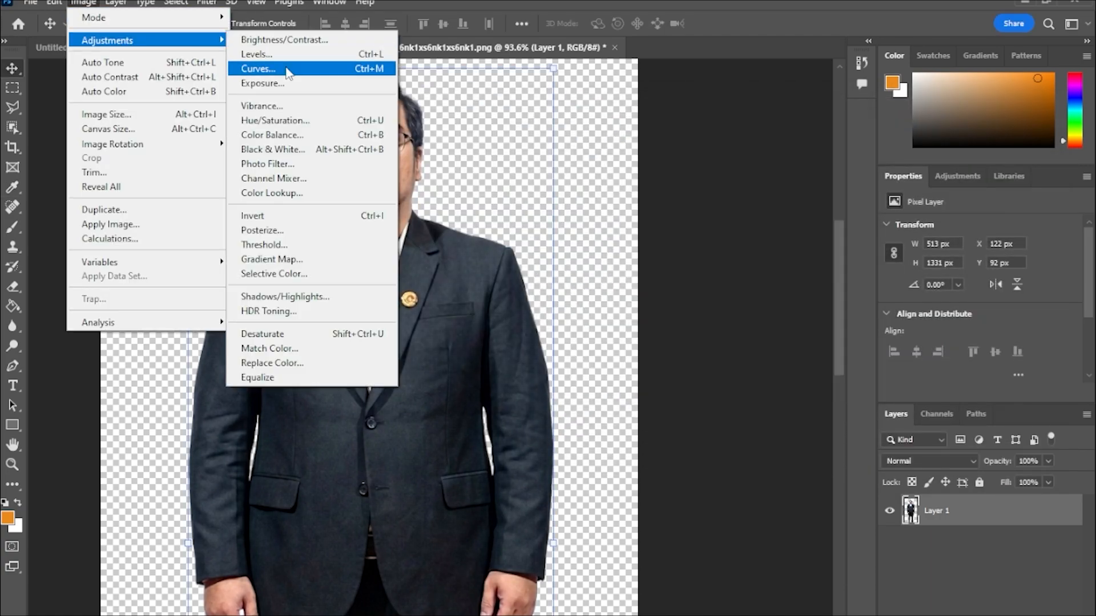
{"action": "left_click", "coordinate": [399, 35]}
{"action": "left_click_drag", "start_coordinate": [607, 194], "coordinate": [629, 234]}
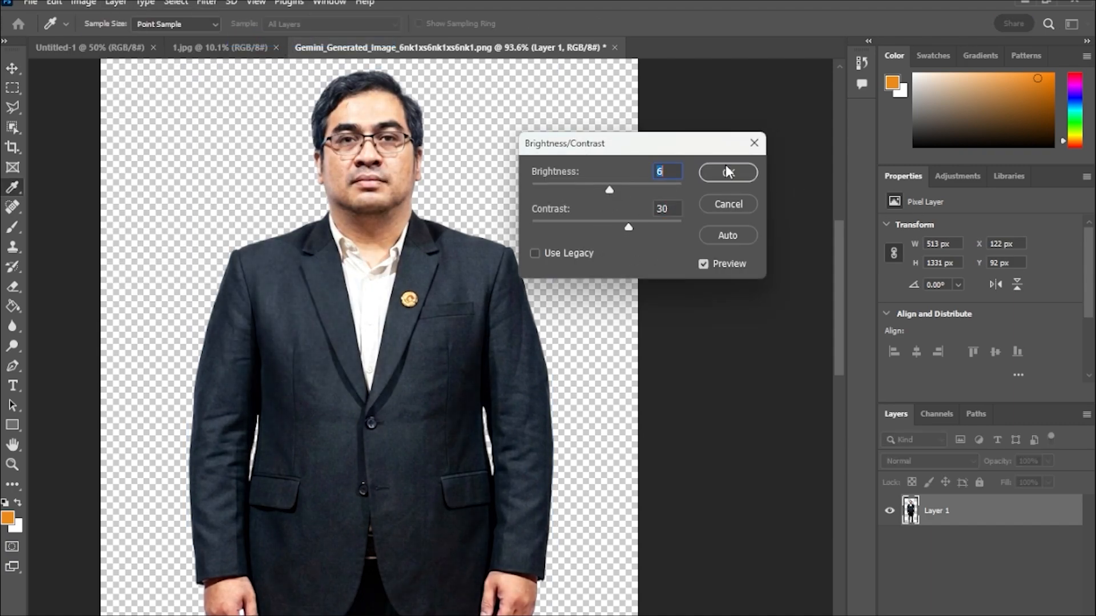
{"action": "left_click", "coordinate": [720, 173]}
- Save the cutout portrait as a PNG named "pngggg" in the DESAIN DEWI folder
{"action": "key", "text": "v"}
{"action": "left_click", "coordinate": [30, 3]}
{"action": "left_click", "coordinate": [63, 182]}
{"action": "left_click", "coordinate": [640, 472]}
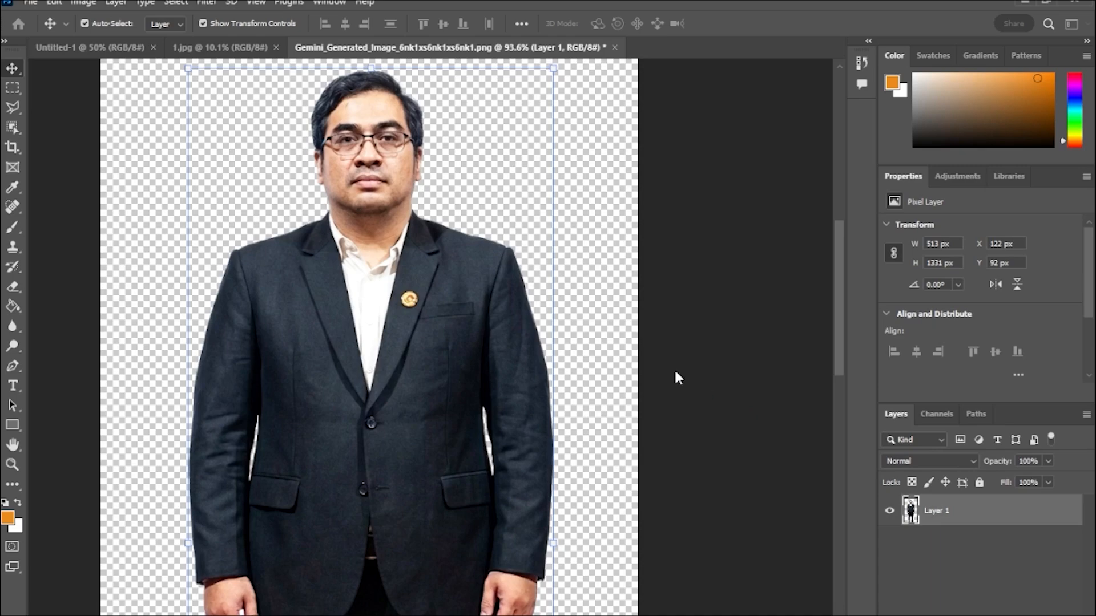
{"action": "type", "text": "pnggg"}
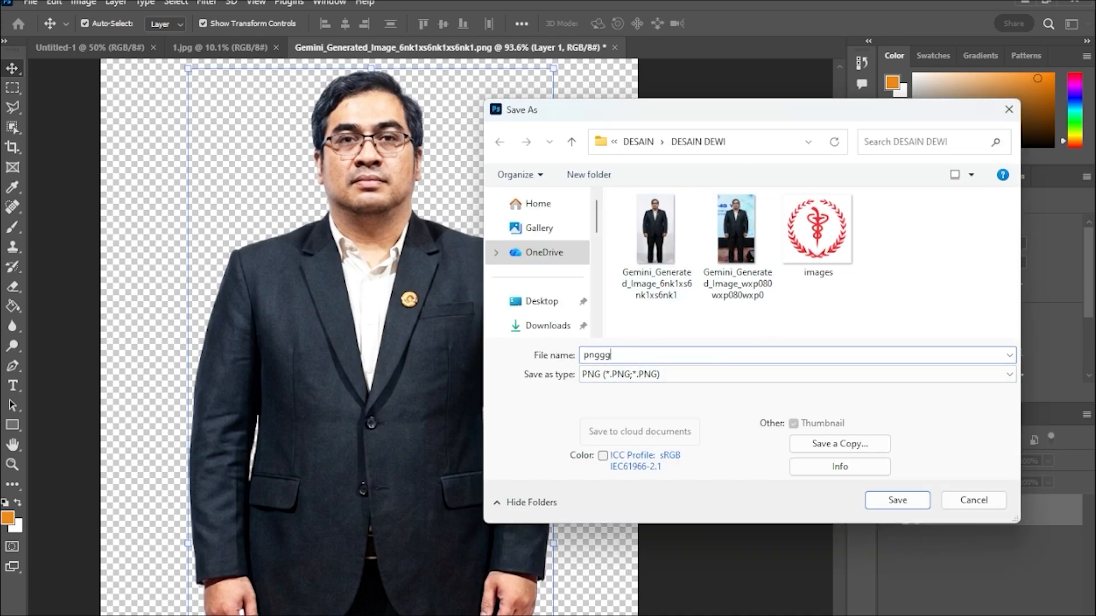
{"action": "type", "text": "g"}
{"action": "key", "text": "Return"}
{"action": "left_click", "coordinate": [630, 180]}
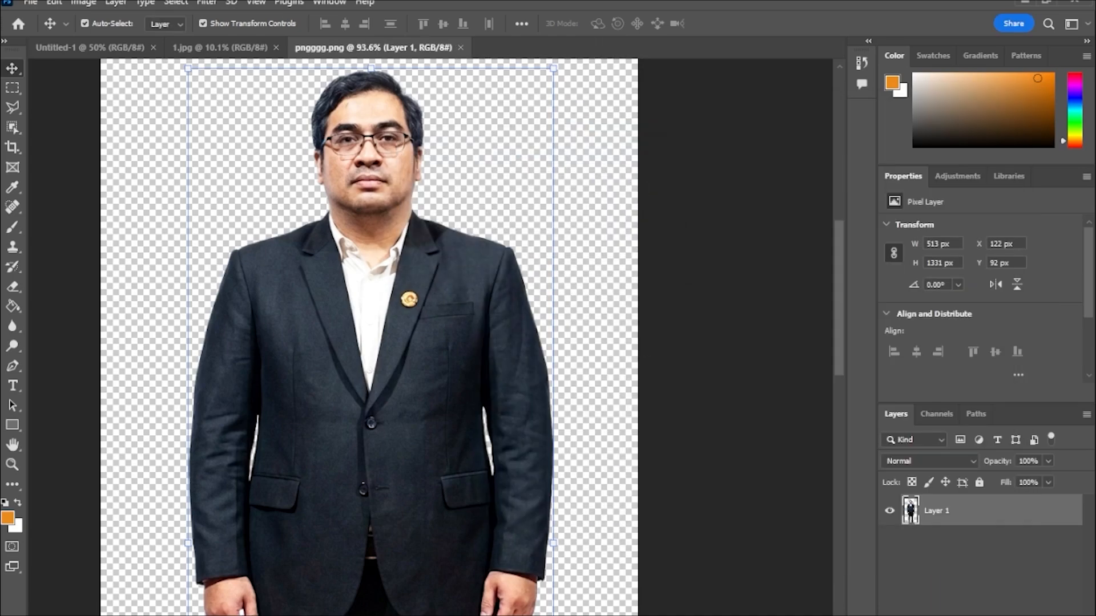
- View the reference poster "WhatsApp Image 2026-04-18 at 07.55.33" from the DESAIN DEWI folder and close it
{"action": "key", "text": "alt+Tab"}
{"action": "double_click", "coordinate": [706, 526]}
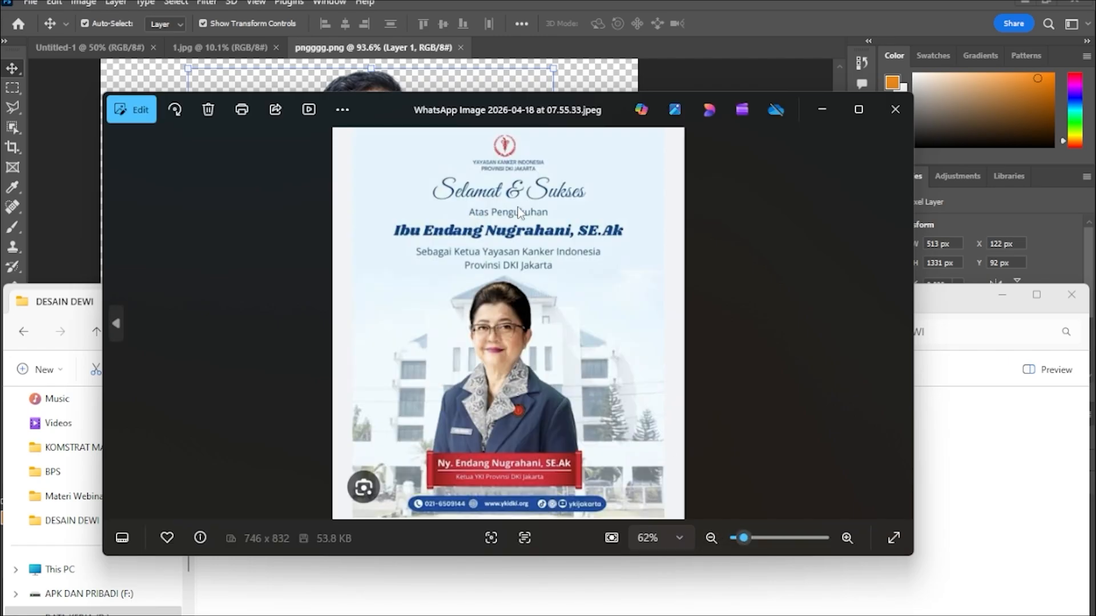
{"action": "left_click", "coordinate": [895, 109]}
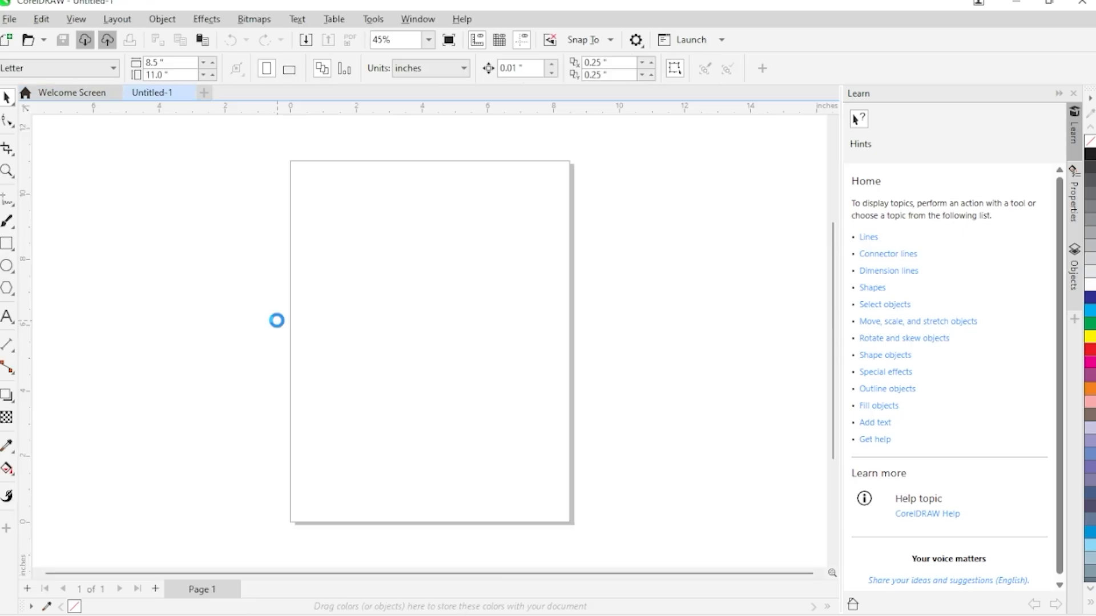
- Switch to CorelDRAW, place the reference poster beside the Letter page, and create a rectangle matching the page size
{"action": "left_click_drag", "start_coordinate": [413, 344], "coordinate": [678, 292]}
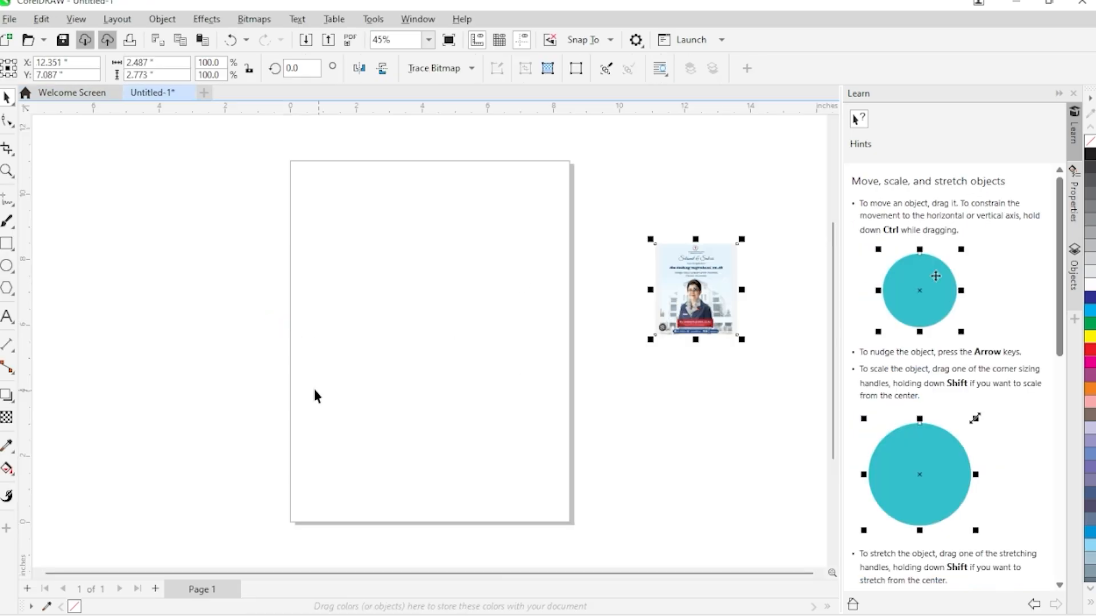
{"action": "scroll", "coordinate": [714, 294], "scroll_direction": "up", "scroll_amount": 6}
{"action": "scroll", "coordinate": [611, 343], "scroll_direction": "down", "scroll_amount": 7}
{"action": "left_click", "coordinate": [556, 367]}
{"action": "double_click", "coordinate": [11, 247]}
{"action": "key", "text": "F4"}
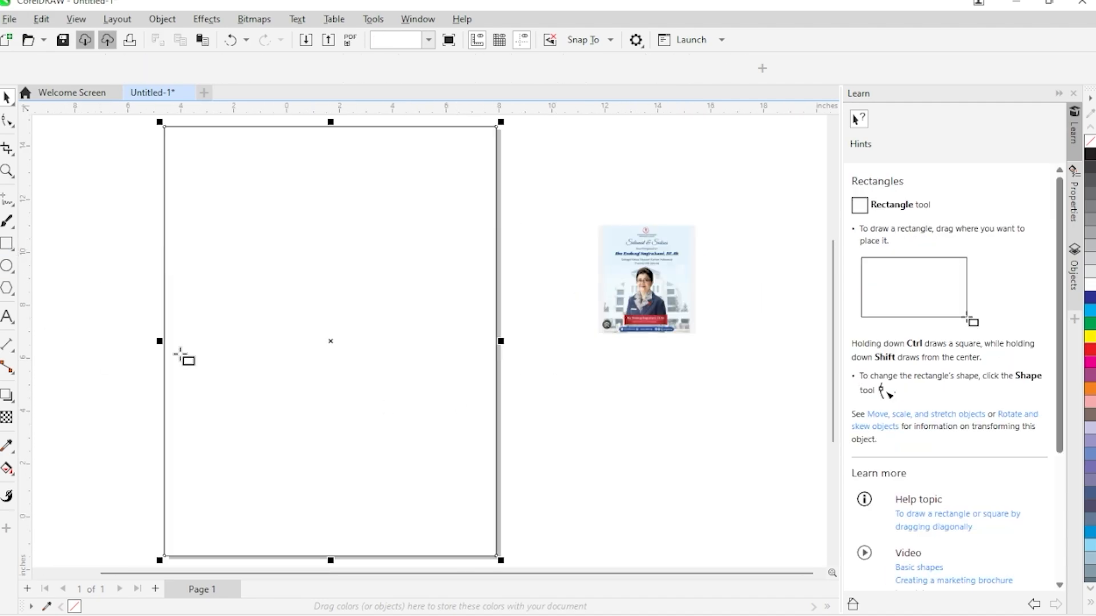
{"action": "key", "text": "space"}
- Enlarge the reference poster beside the page to about 5.8 by 6.5 inches
{"action": "left_click", "coordinate": [623, 299]}
{"action": "left_click_drag", "start_coordinate": [595, 336], "coordinate": [528, 452]}
{"action": "left_click", "coordinate": [568, 517]}
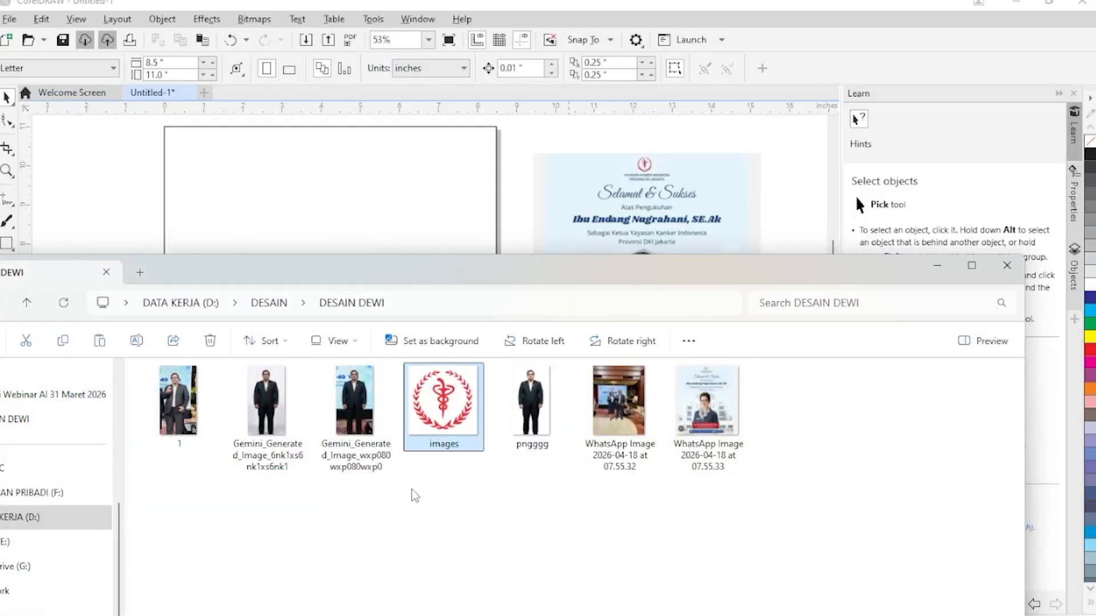
- Bring the red logo "images" and the cutout portrait "pngggg" into the drawing and arrange them side by side left of the page
{"action": "left_click", "coordinate": [540, 423]}
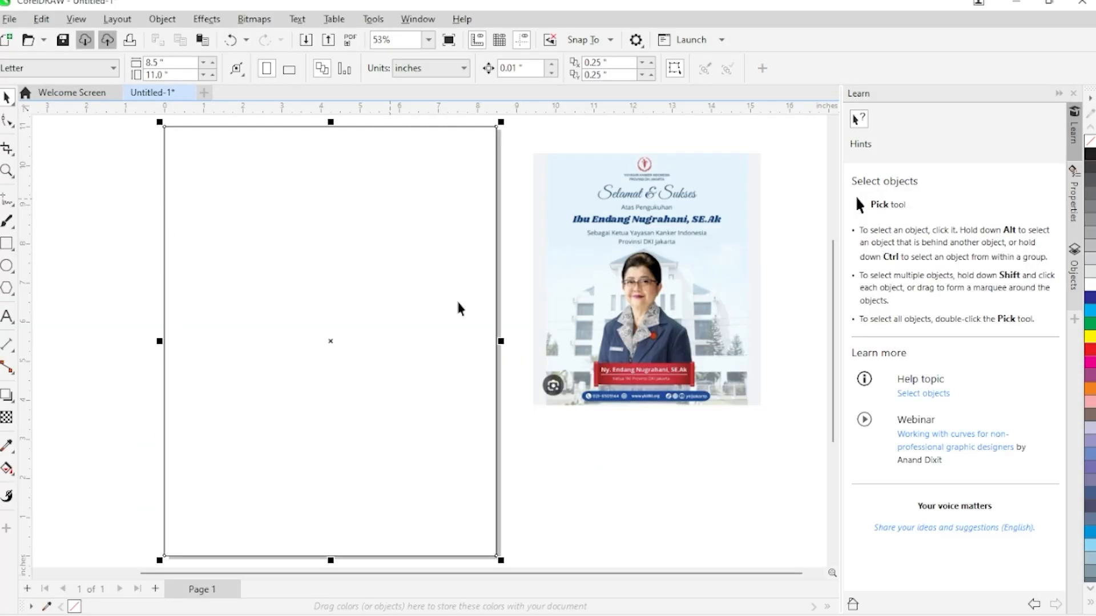
{"action": "left_click", "coordinate": [614, 475]}
{"action": "key", "text": "ctrl+v"}
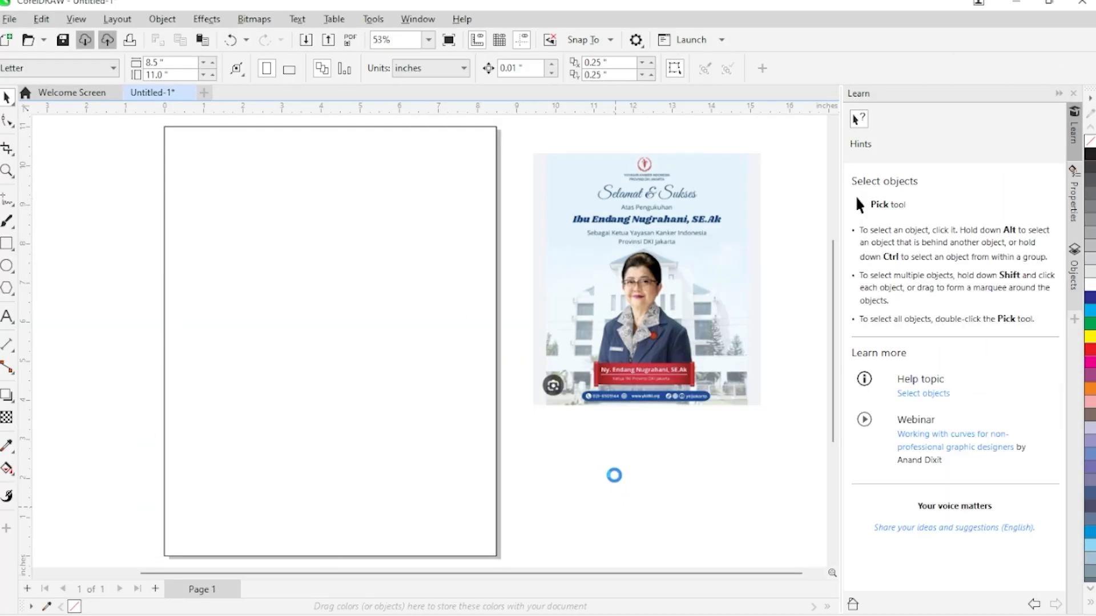
{"action": "left_click_drag", "start_coordinate": [346, 328], "coordinate": [522, 367]}
{"action": "scroll", "coordinate": [594, 271], "scroll_direction": "down", "scroll_amount": 2}
{"action": "scroll", "coordinate": [648, 200], "scroll_direction": "down", "scroll_amount": 1}
{"action": "left_click_drag", "start_coordinate": [673, 125], "coordinate": [605, 252]}
{"action": "scroll", "coordinate": [599, 326], "scroll_direction": "up", "scroll_amount": 1}
{"action": "left_click_drag", "start_coordinate": [563, 334], "coordinate": [185, 328]}
{"action": "left_click_drag", "start_coordinate": [299, 303], "coordinate": [264, 284]}
{"action": "left_click", "coordinate": [248, 374]}
- Add a second page to the document and paste a copy of the reference poster onto it
{"action": "scroll", "coordinate": [669, 343], "scroll_direction": "up", "scroll_amount": 4}
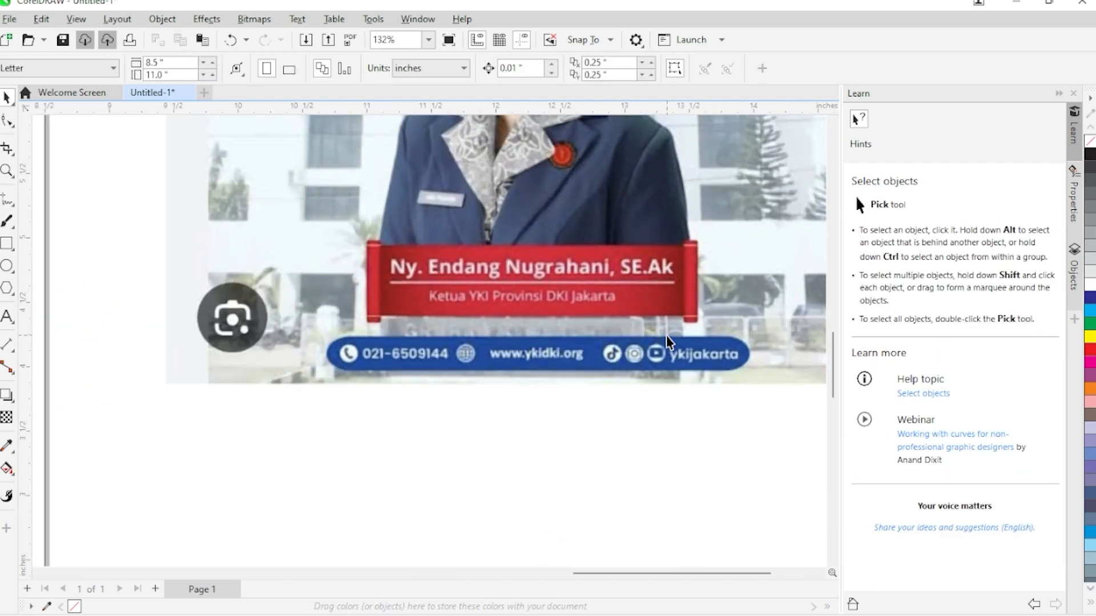
{"action": "scroll", "coordinate": [580, 322], "scroll_direction": "down", "scroll_amount": 3}
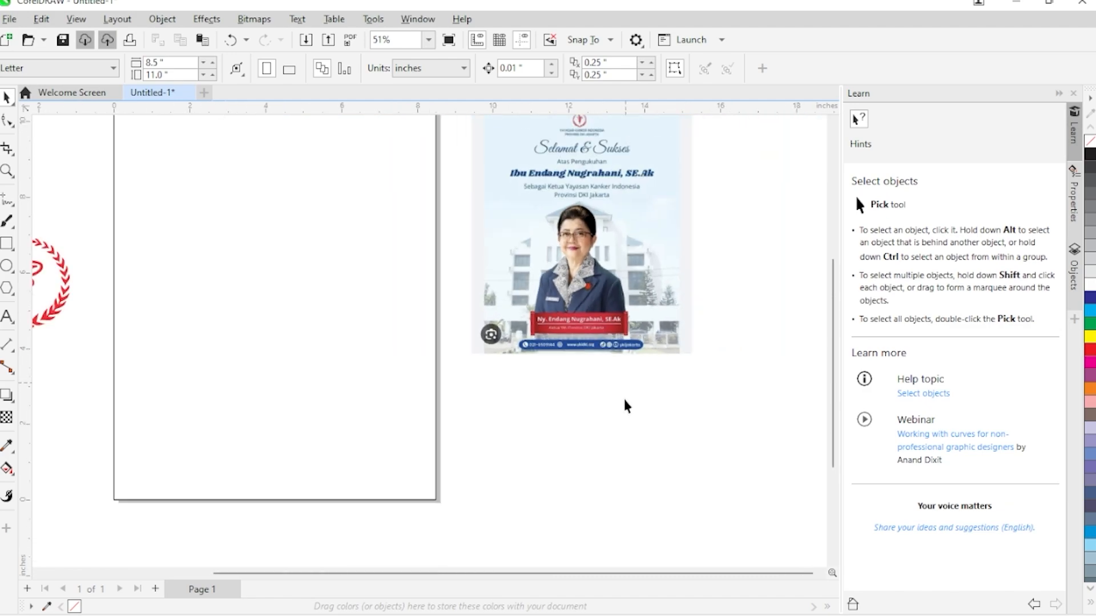
{"action": "left_click", "coordinate": [596, 343]}
{"action": "scroll", "coordinate": [592, 371], "scroll_direction": "down", "scroll_amount": 1}
{"action": "left_click", "coordinate": [155, 589]}
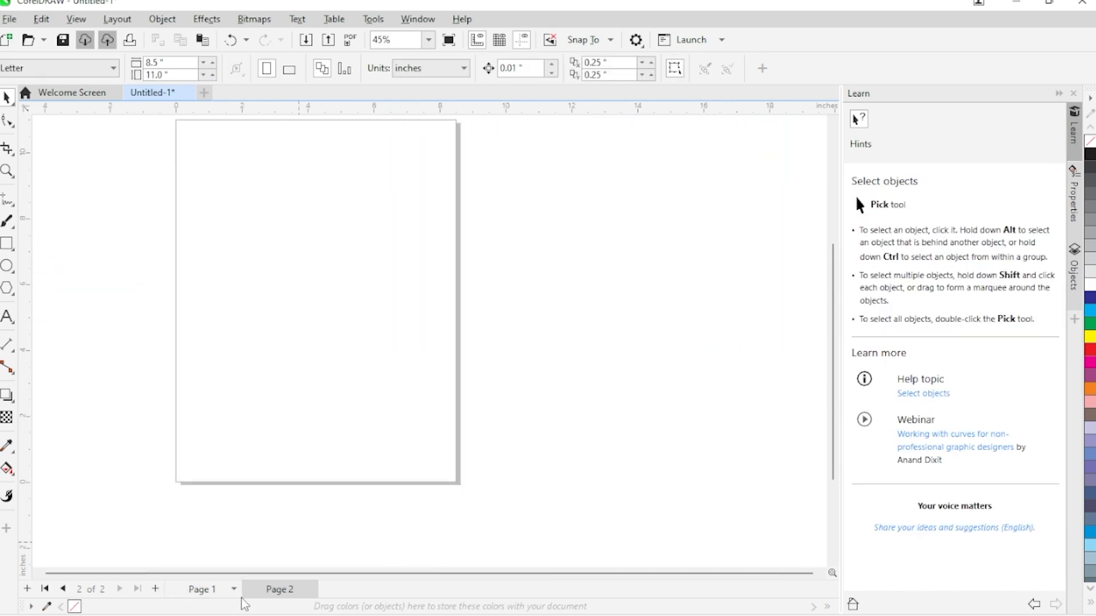
{"action": "left_click", "coordinate": [201, 589]}
{"action": "left_click", "coordinate": [275, 588]}
{"action": "key", "text": "ctrl+v"}
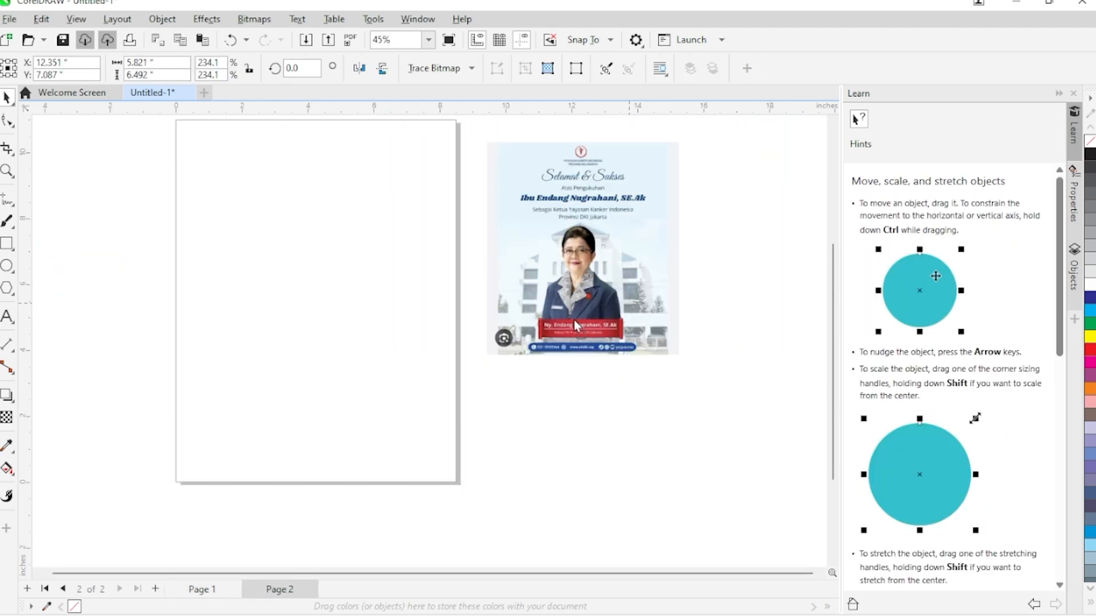
- Move the poster copy onto page 2 and crop it with the Shape tool down to the red name banner
{"action": "left_click_drag", "start_coordinate": [573, 319], "coordinate": [277, 356]}
{"action": "left_click", "coordinate": [7, 121]}
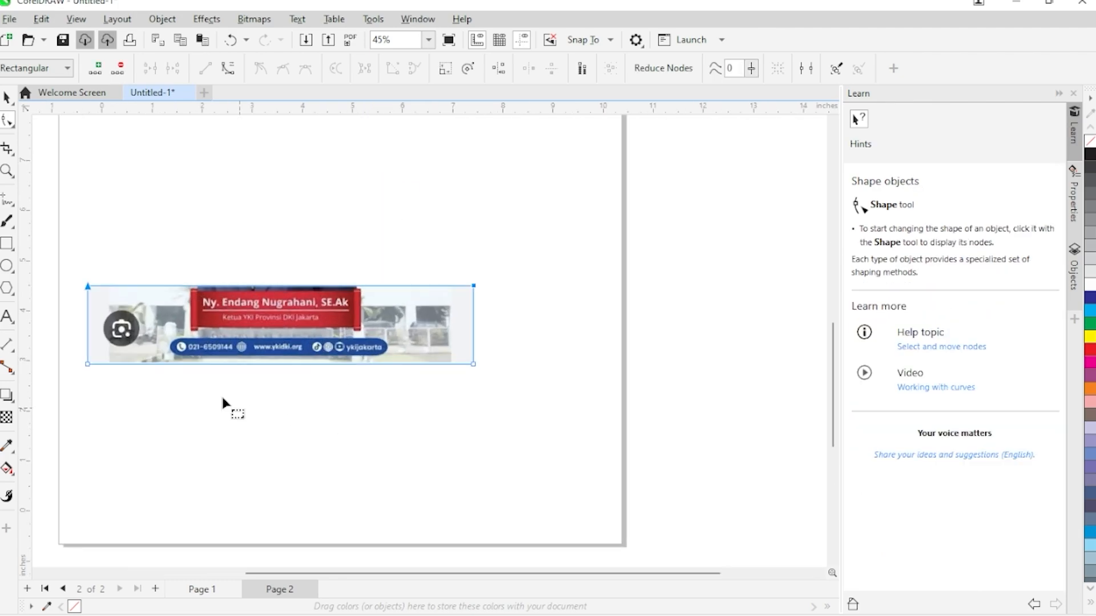
{"action": "left_click_drag", "start_coordinate": [192, 368], "coordinate": [187, 369]}
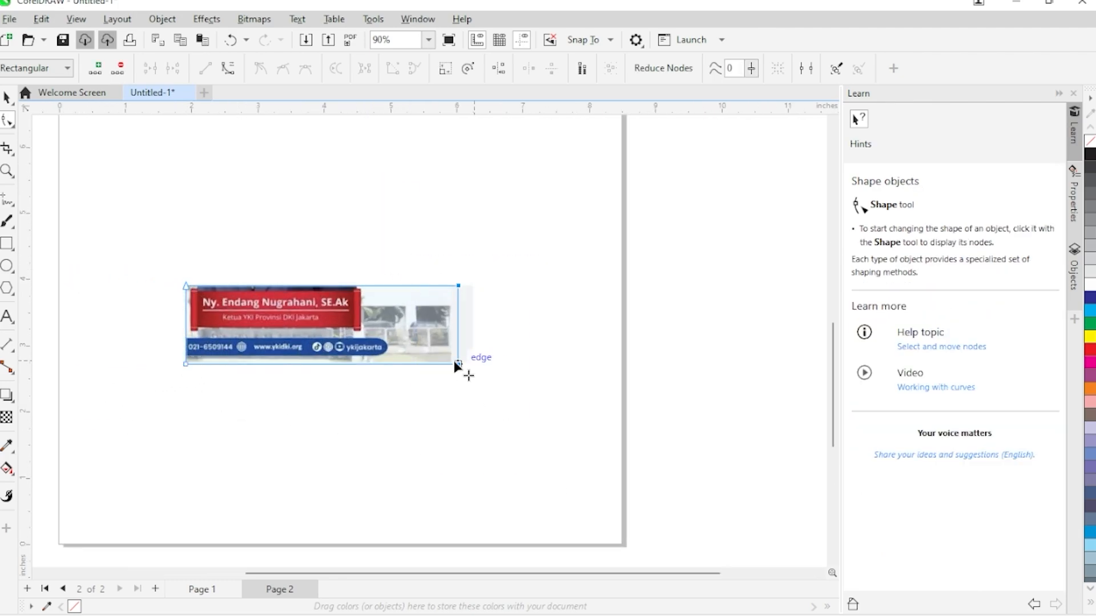
{"action": "left_click_drag", "start_coordinate": [366, 364], "coordinate": [364, 364]}
{"action": "left_click_drag", "start_coordinate": [119, 415], "coordinate": [460, 309]}
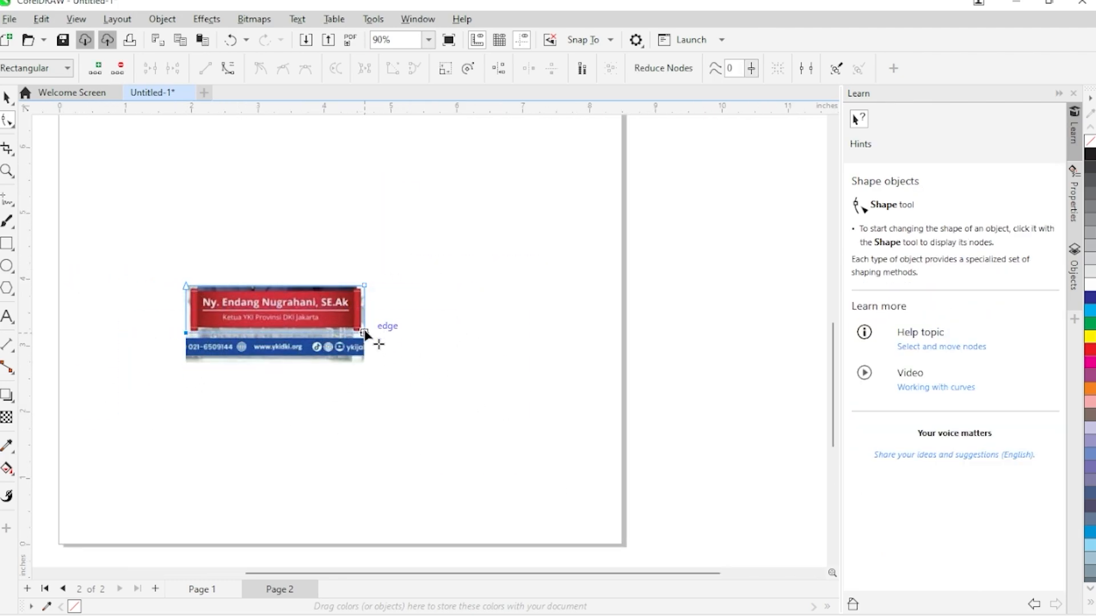
- Enlarge the cropped red banner to most of the page's width and reposition it on page 2
{"action": "key", "text": "space"}
{"action": "left_click_drag", "start_coordinate": [364, 333], "coordinate": [454, 364]}
{"action": "left_click_drag", "start_coordinate": [303, 328], "coordinate": [353, 311]}
{"action": "left_click_drag", "start_coordinate": [504, 345], "coordinate": [551, 358]}
{"action": "left_click", "coordinate": [425, 487]}
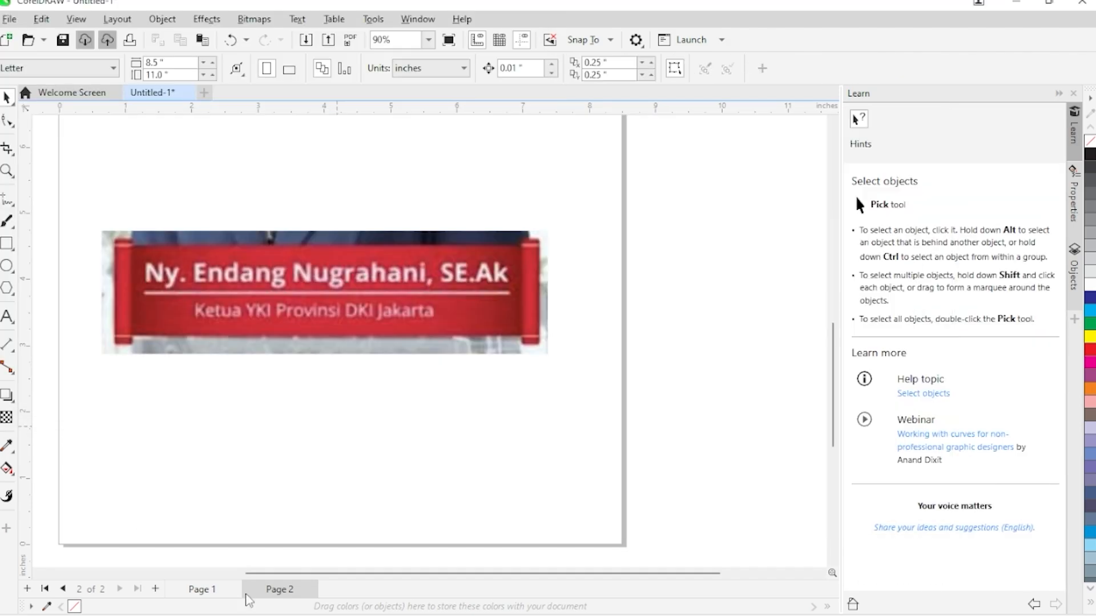
- Return to page 1 and move the reference poster onto the page rectangle as a layout guide
{"action": "left_click", "coordinate": [208, 594]}
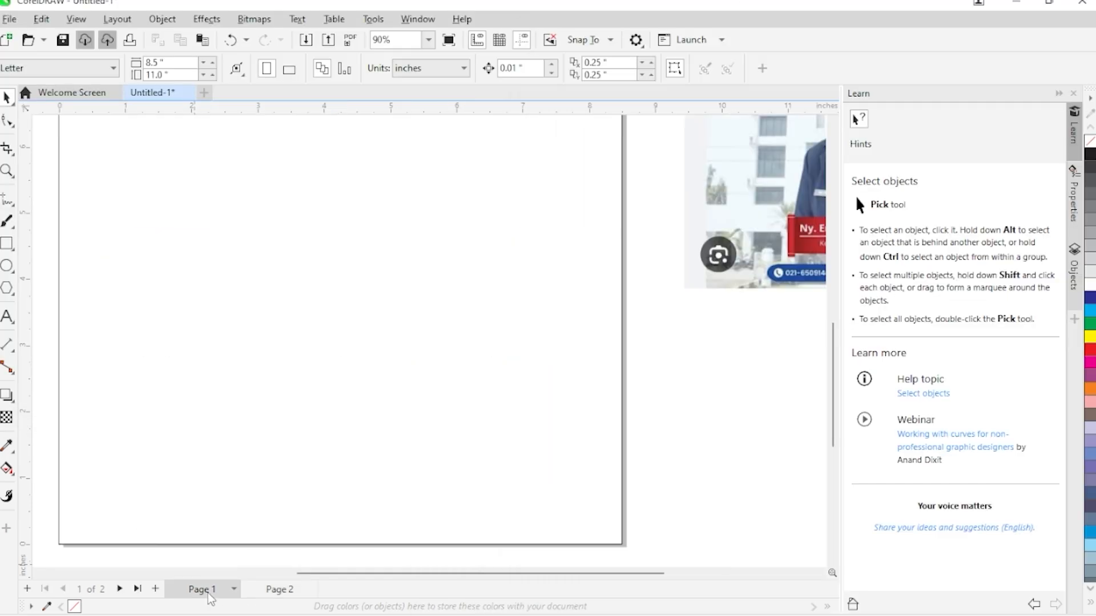
{"action": "scroll", "coordinate": [534, 491], "scroll_direction": "down", "scroll_amount": 5}
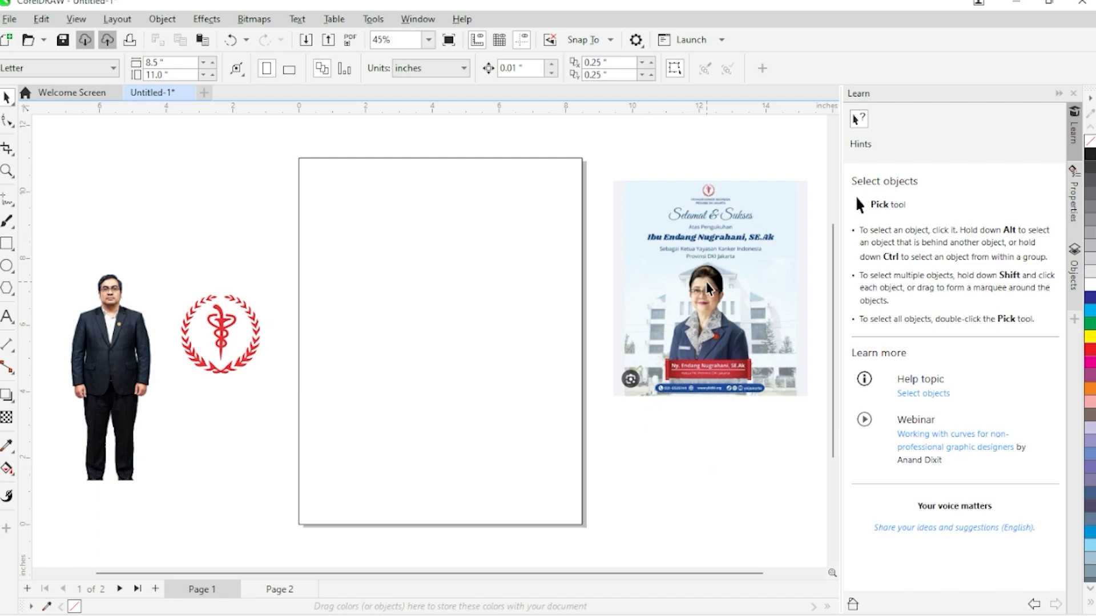
{"action": "left_click_drag", "start_coordinate": [707, 282], "coordinate": [508, 275]}
{"action": "scroll", "coordinate": [520, 215], "scroll_direction": "up", "scroll_amount": 6}
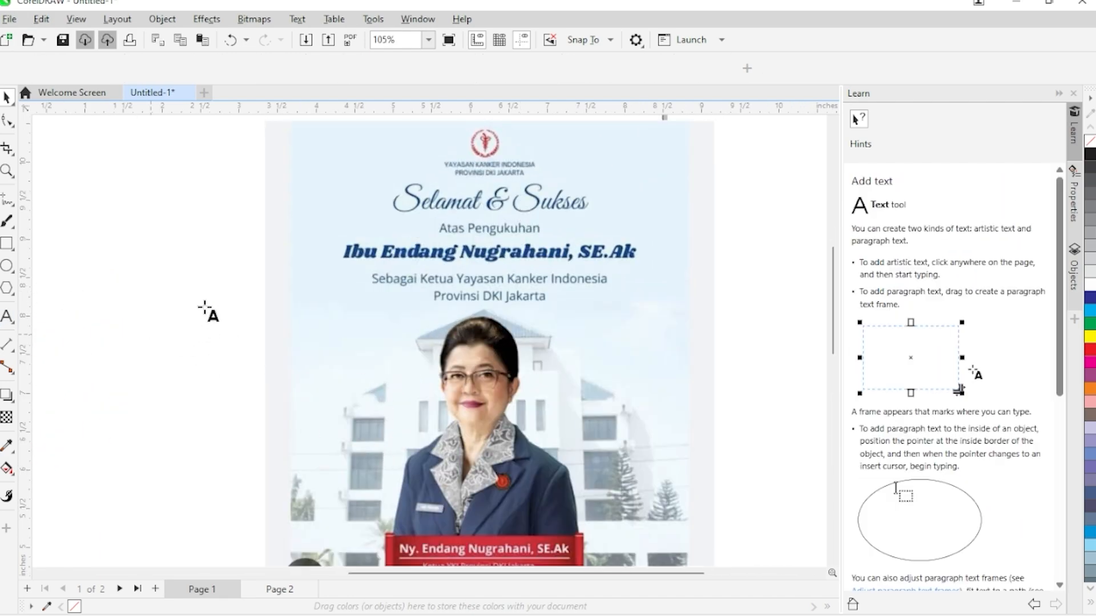
- Add the two-line artistic text "Selamat dan sukses / atas pengukuhan" beside the reference poster
{"action": "type", "text": "Selamat dan"}
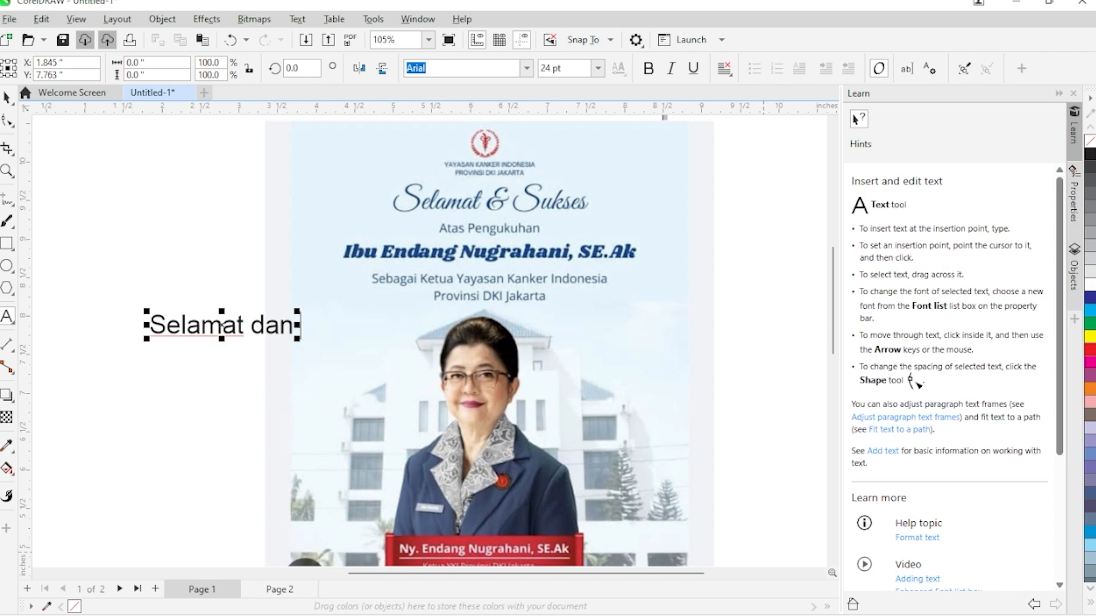
{"action": "key", "text": "super+a"}
{"action": "left_click", "coordinate": [310, 352]}
{"action": "key", "text": "BackSpace"}
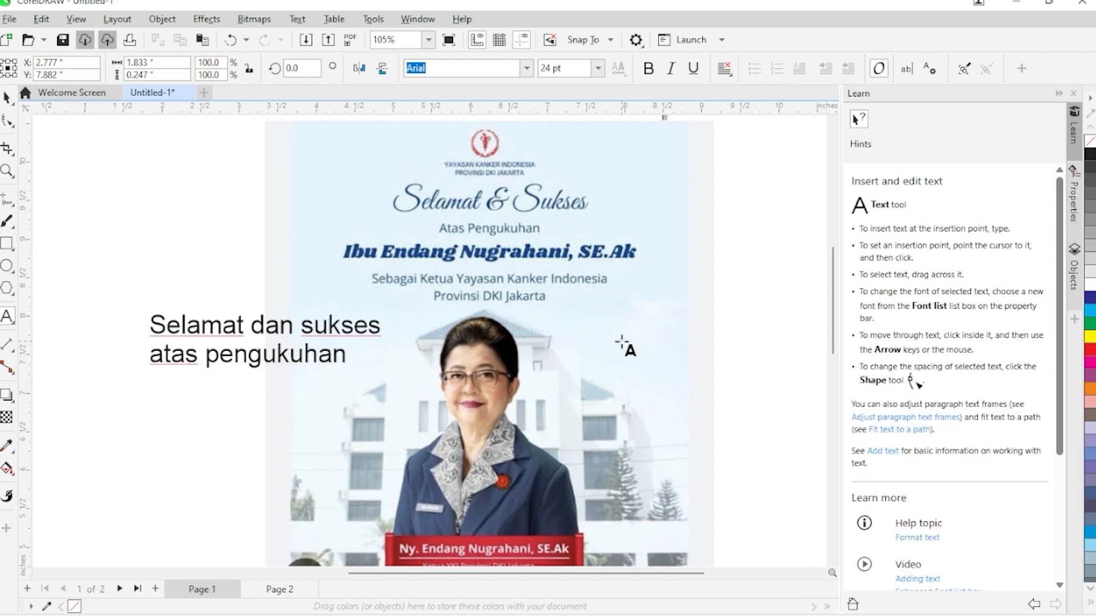
- Duplicate the text below and change it to centred, title-case "Sebagai Ketua Yayasan Kanker Indonesia / Provinsi Sulawesi Tengah"
{"action": "key", "text": "ctrl+space"}
{"action": "left_click_drag", "start_coordinate": [335, 360], "coordinate": [335, 455]}
{"action": "right_click", "coordinate": [335, 455]}
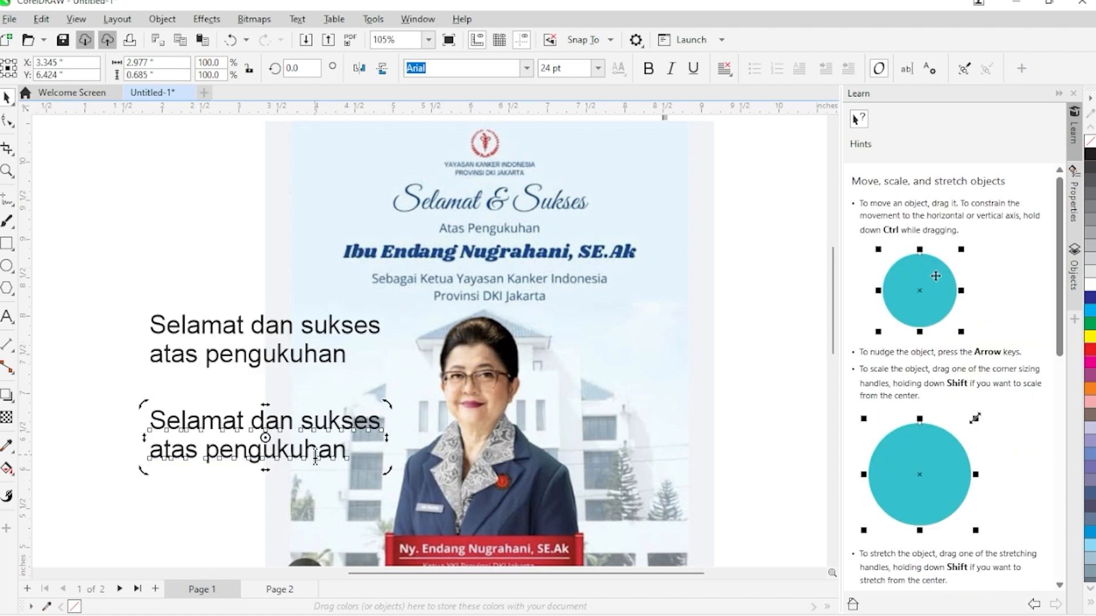
{"action": "double_click", "coordinate": [335, 455]}
{"action": "key", "text": "ctrl+a"}
{"action": "type", "text": "se"}
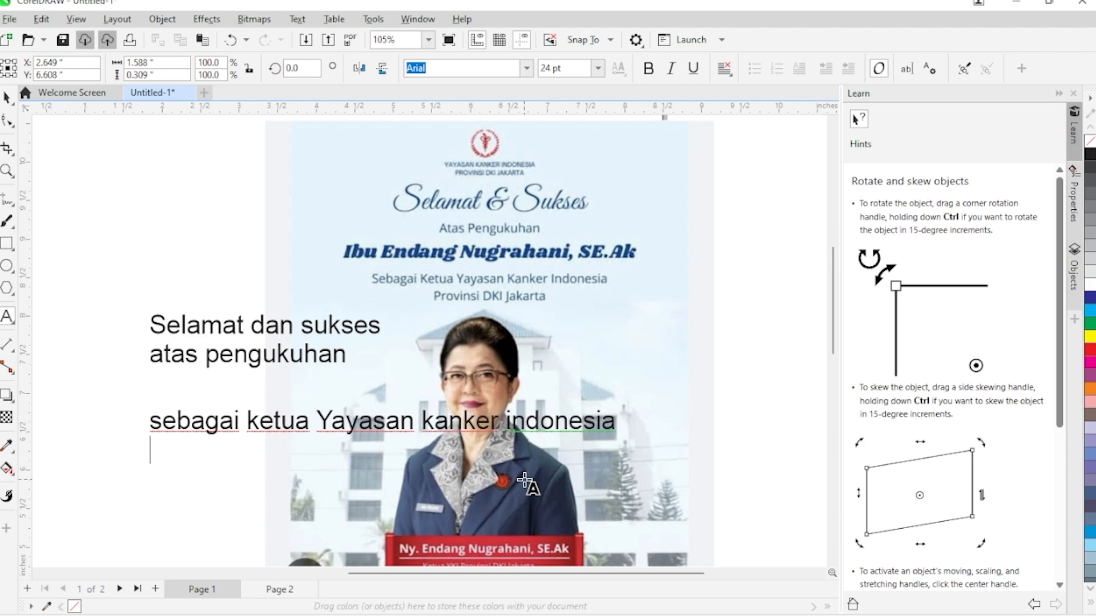
{"action": "key", "text": "ctrl+a"}
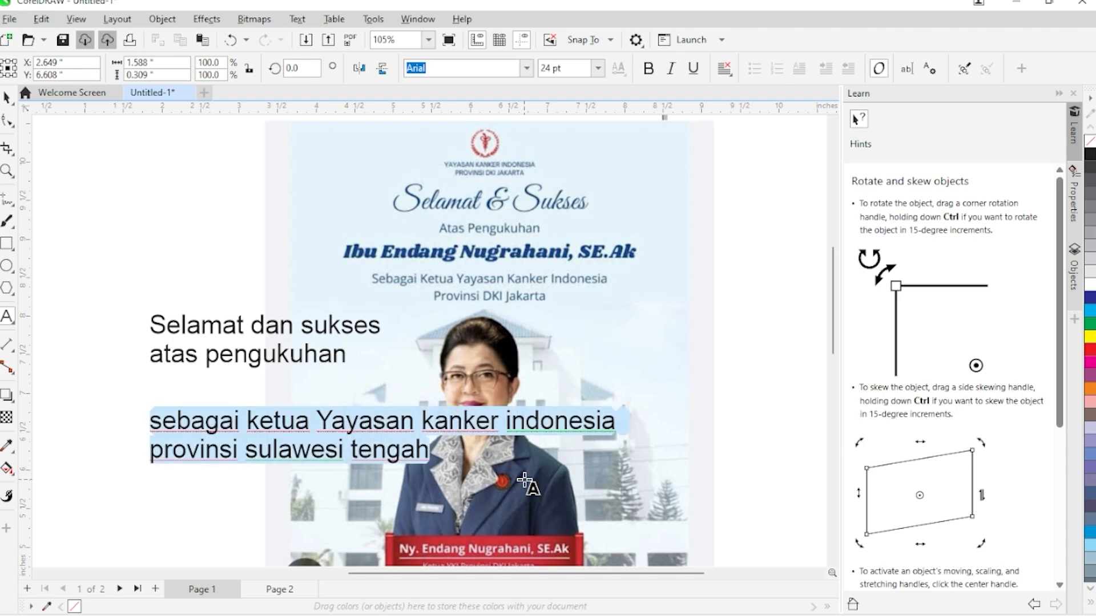
{"action": "key", "text": "shift+F3"}
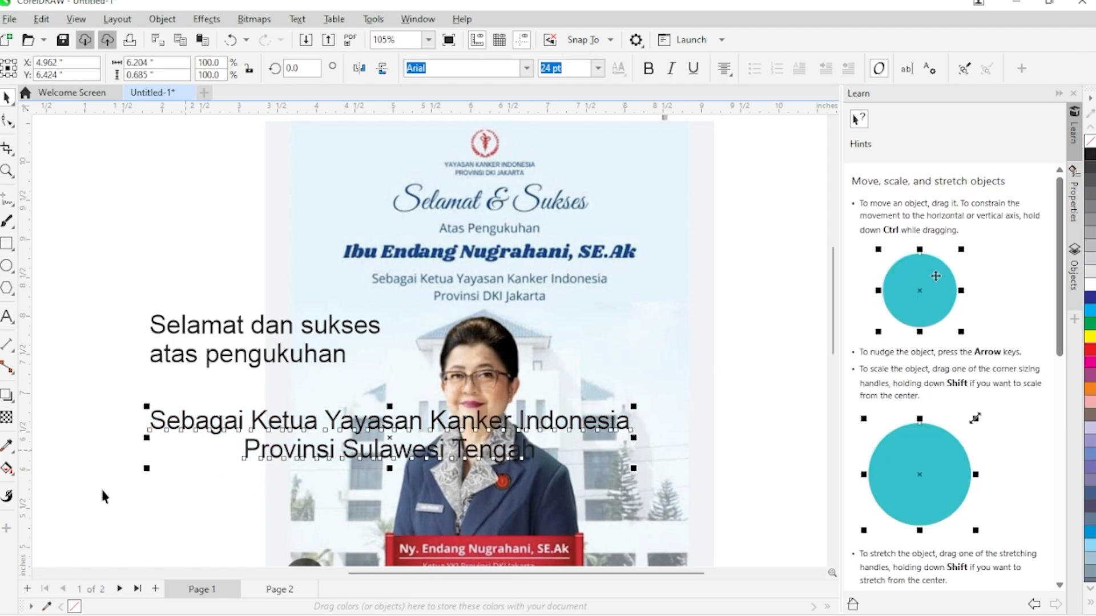
- Add the honouree's full name with titles between the two text blocks and arrange the texts on the page
{"action": "left_click", "coordinate": [516, 452]}
{"action": "left_click", "coordinate": [332, 394]}
{"action": "left_click_drag", "start_coordinate": [332, 394], "coordinate": [324, 428]}
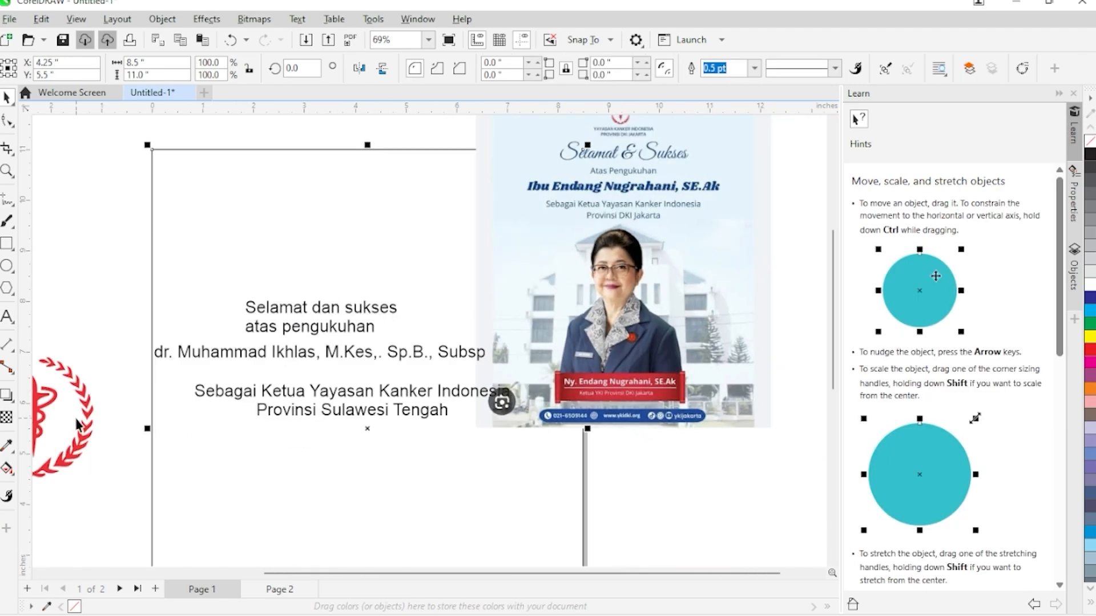
- Place the red emblem above the texts on the page and save the document as "yayasan kanker.cdr"
{"action": "left_click_drag", "start_coordinate": [79, 426], "coordinate": [365, 252]}
{"action": "scroll", "coordinate": [274, 238], "scroll_direction": "up", "scroll_amount": 4}
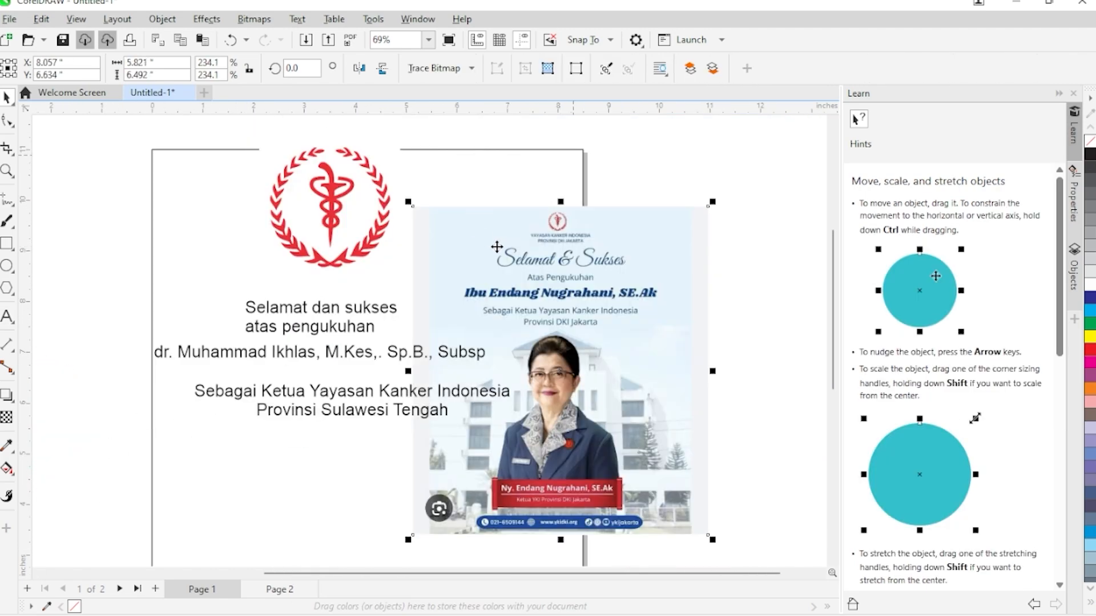
{"action": "scroll", "coordinate": [274, 238], "scroll_direction": "down", "scroll_amount": 3}
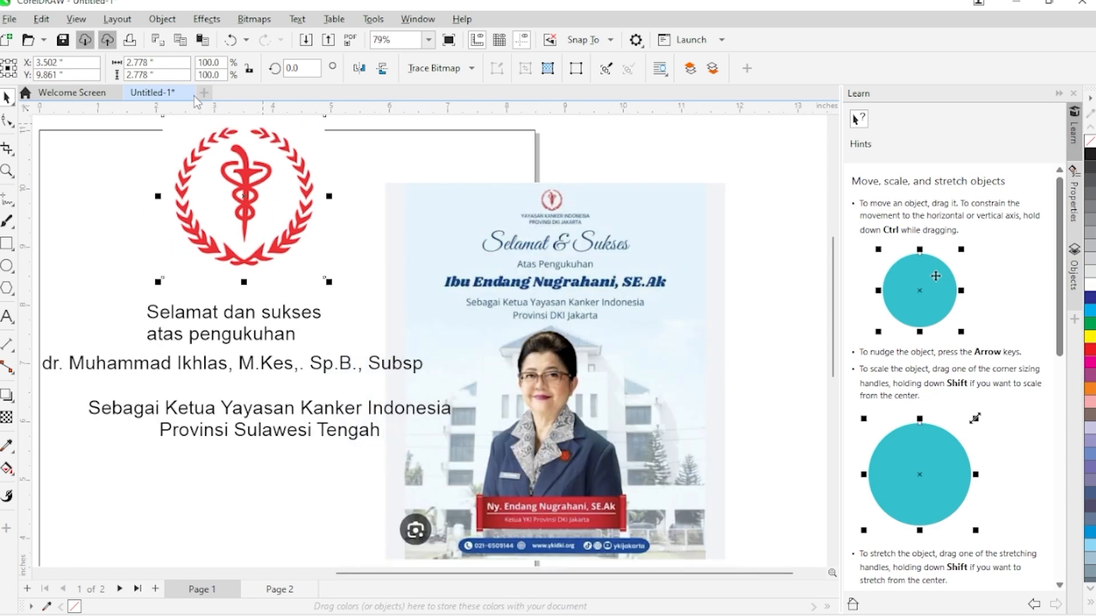
{"action": "left_click", "coordinate": [133, 235]}
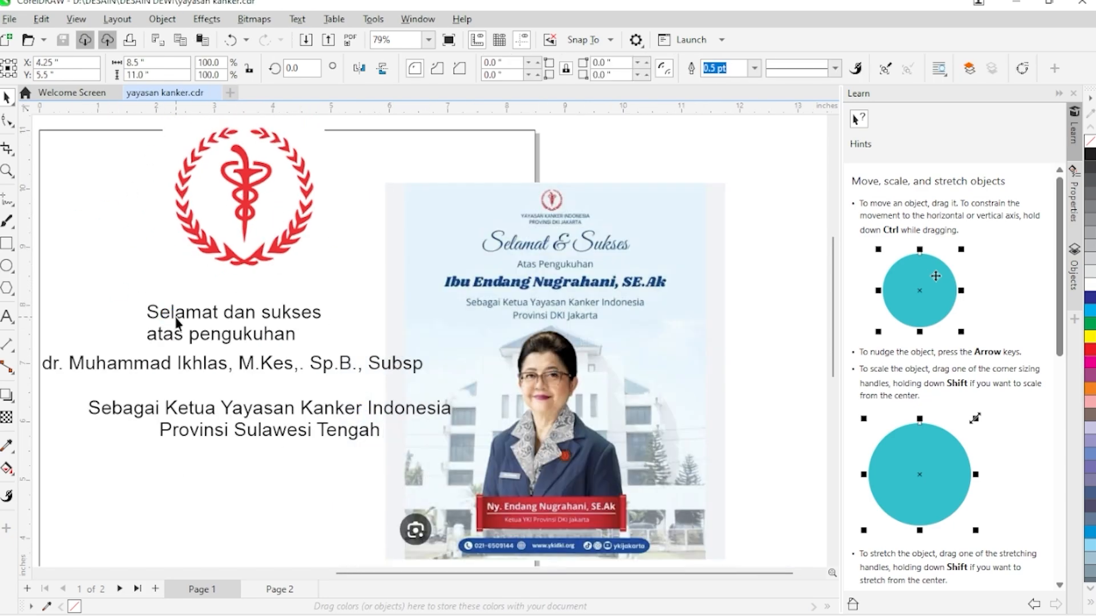
- Copy the "Sebagai Ketua" text block above the greeting, shift the emblem upward, and place the copy directly beneath it
{"action": "mouse_move", "coordinate": [209, 317]}
{"action": "left_mouse_down"}
{"action": "mouse_move", "coordinate": [212, 292]}
{"action": "mouse_move", "coordinate": [219, 313]}
{"action": "left_mouse_up"}
{"action": "left_click_drag", "start_coordinate": [268, 424], "coordinate": [278, 298]}
{"action": "right_click", "coordinate": [278, 298]}
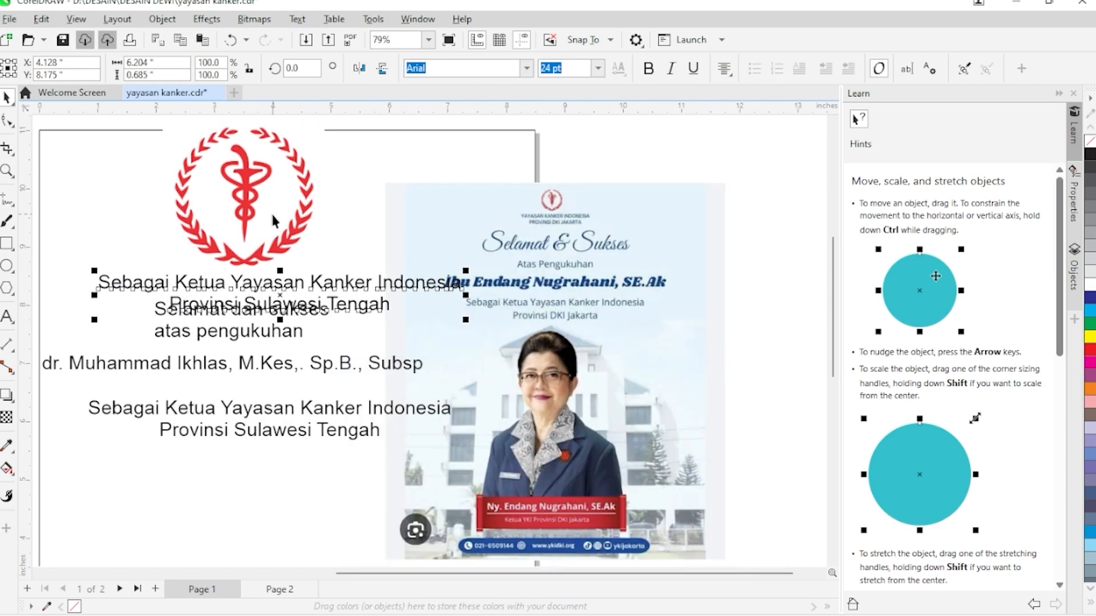
{"action": "left_click_drag", "start_coordinate": [251, 229], "coordinate": [265, 174]}
{"action": "left_click", "coordinate": [307, 288]}
{"action": "left_click_drag", "start_coordinate": [307, 288], "coordinate": [273, 242]}
- Change the copied text to uppercase "YAYASAN KANKER INDONESIA / PROVINSI SULAWESI TENGAH" by removing "Sebagai Ketua" and converting the case
{"action": "double_click", "coordinate": [114, 236]}
{"action": "left_click_drag", "start_coordinate": [65, 237], "coordinate": [200, 236]}
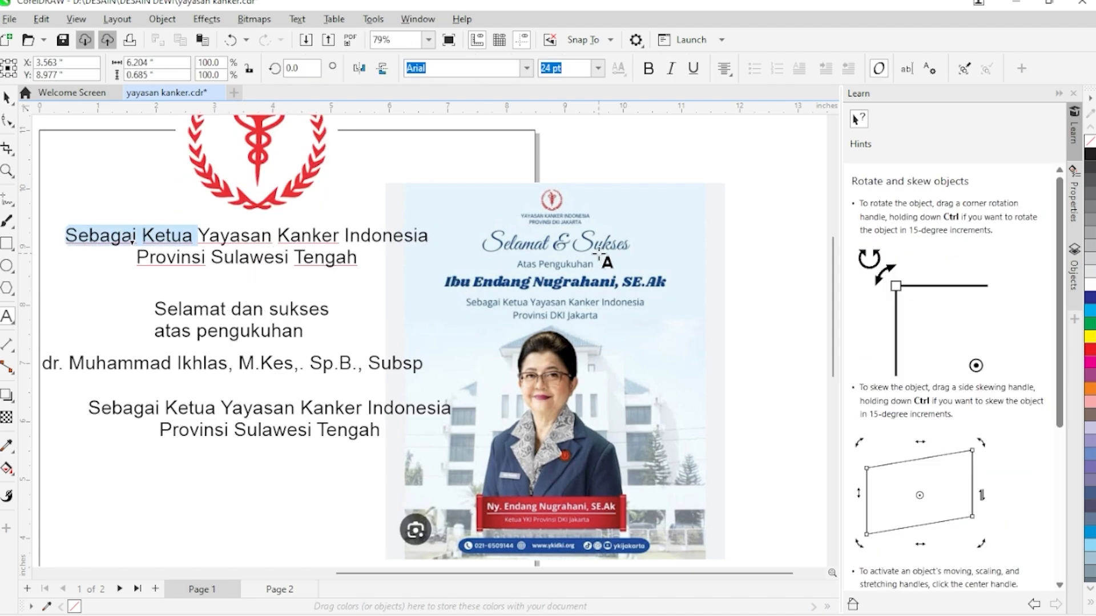
{"action": "key", "text": "Delete"}
{"action": "key", "text": "ctrl+a"}
{"action": "key", "text": "shift+F3"}
{"action": "key", "text": "Return"}
{"action": "key", "text": "ctrl+space"}
{"action": "left_click", "coordinate": [751, 142]}
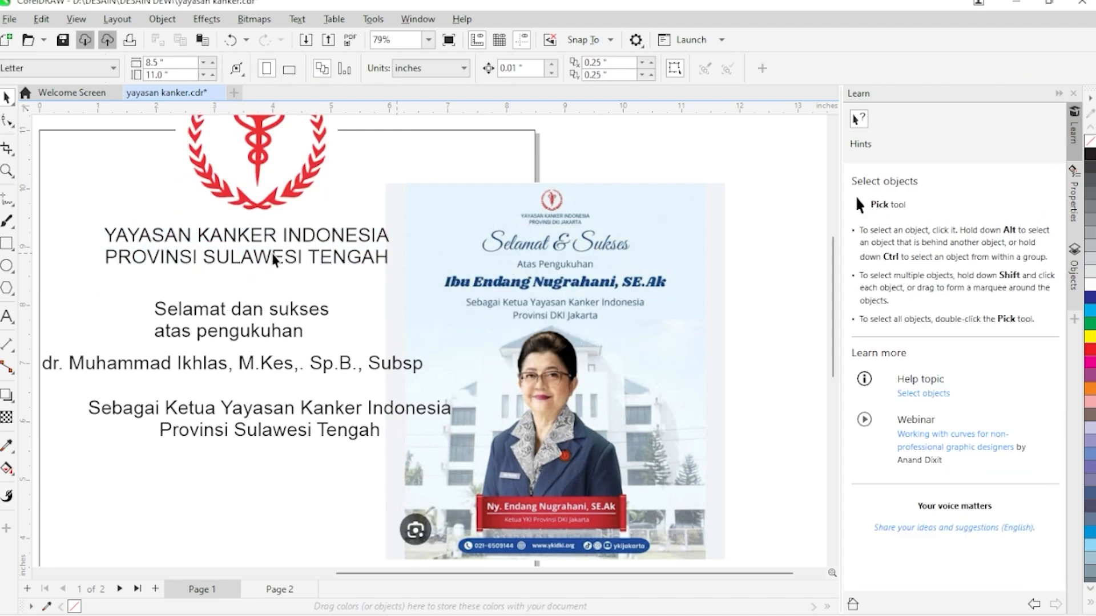
- Move the greeting texts lower, reposition the emblem and foundation heading near the page top, and set the reference poster beside the page
{"action": "scroll", "coordinate": [264, 325], "scroll_direction": "down", "scroll_amount": 1}
{"action": "key", "text": "Tab"}
{"action": "left_click", "coordinate": [177, 330]}
{"action": "left_click_drag", "start_coordinate": [100, 300], "coordinate": [407, 410]}
{"action": "left_click_drag", "start_coordinate": [268, 348], "coordinate": [294, 426]}
{"action": "left_click", "coordinate": [260, 223]}
{"action": "left_click", "coordinate": [267, 281], "text": "shift"}
{"action": "left_click_drag", "start_coordinate": [278, 233], "coordinate": [303, 285]}
{"action": "left_click_drag", "start_coordinate": [481, 381], "coordinate": [659, 364]}
{"action": "left_click", "coordinate": [475, 302]}
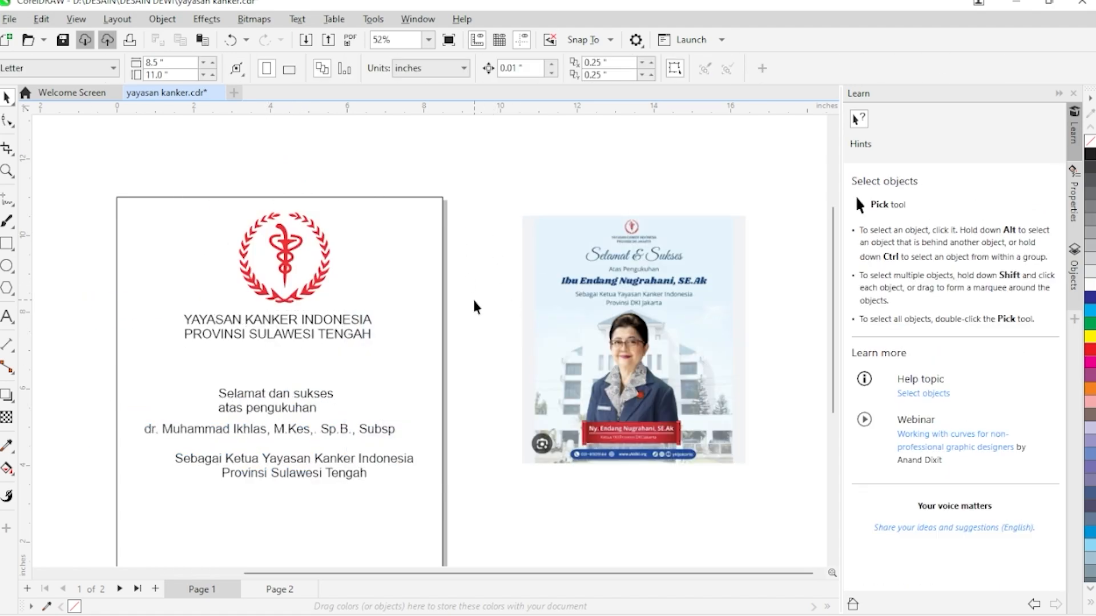
{"action": "key", "text": "F4"}
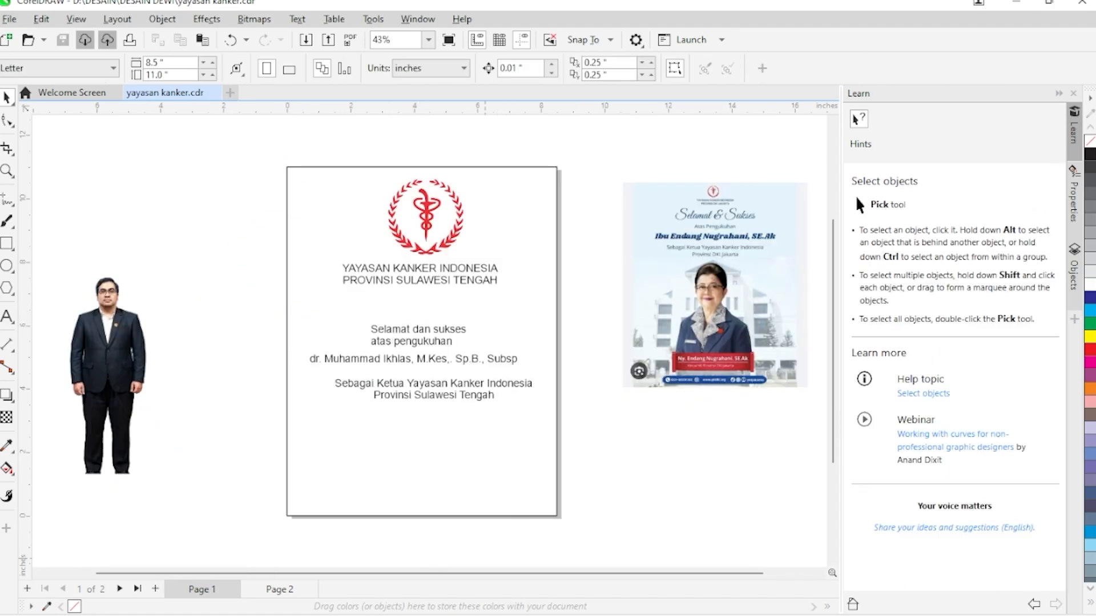
- Switch to Gemini, upload the cropped red banner image and submit the prompt "ikuti desain gambar yang saya apload ini, buat semirip mungkin gambarnya"
{"action": "left_click", "coordinate": [251, 615]}
{"action": "left_click", "coordinate": [630, 274]}
{"action": "left_click", "coordinate": [585, 607]}
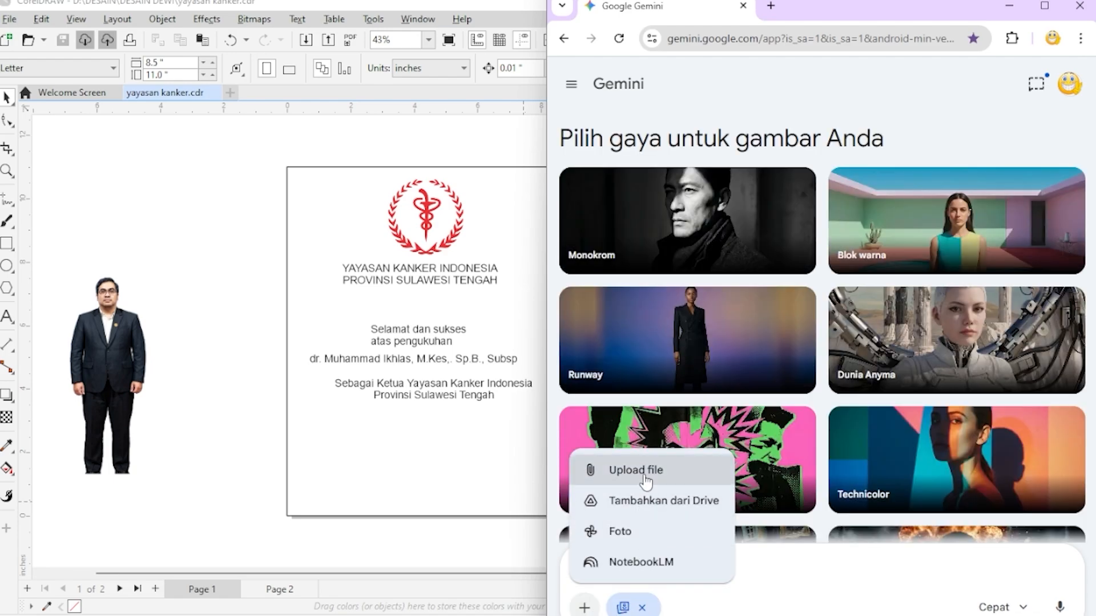
{"action": "left_click", "coordinate": [636, 469]}
{"action": "double_click", "coordinate": [972, 225]}
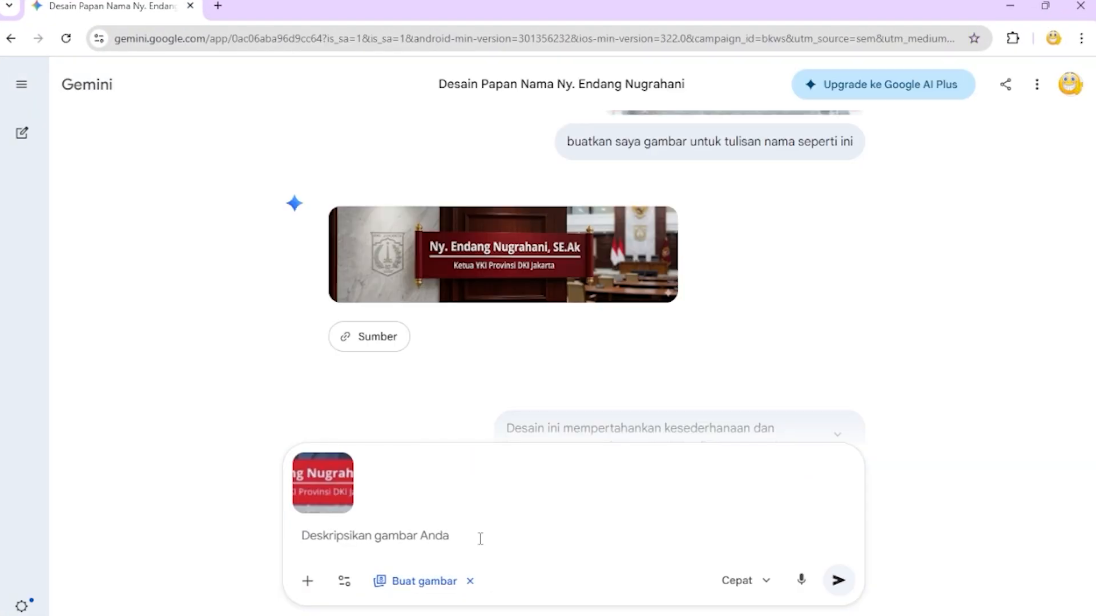
{"action": "type", "text": "ikuti desain gambar yang saya apload ini, buat semirip mungkin gambarnya"}
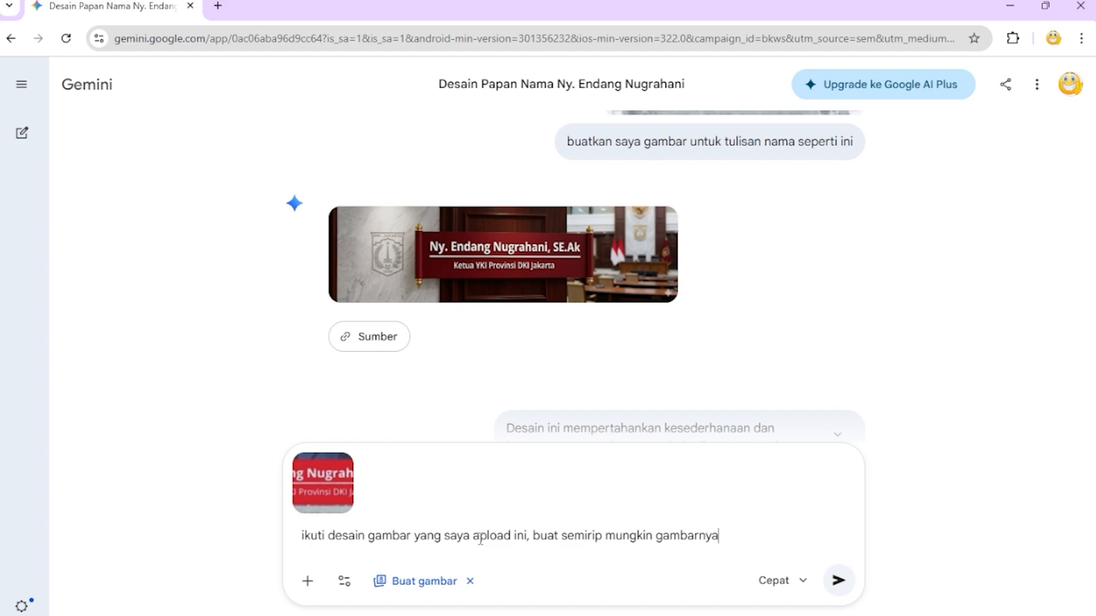
{"action": "key", "text": "Return"}
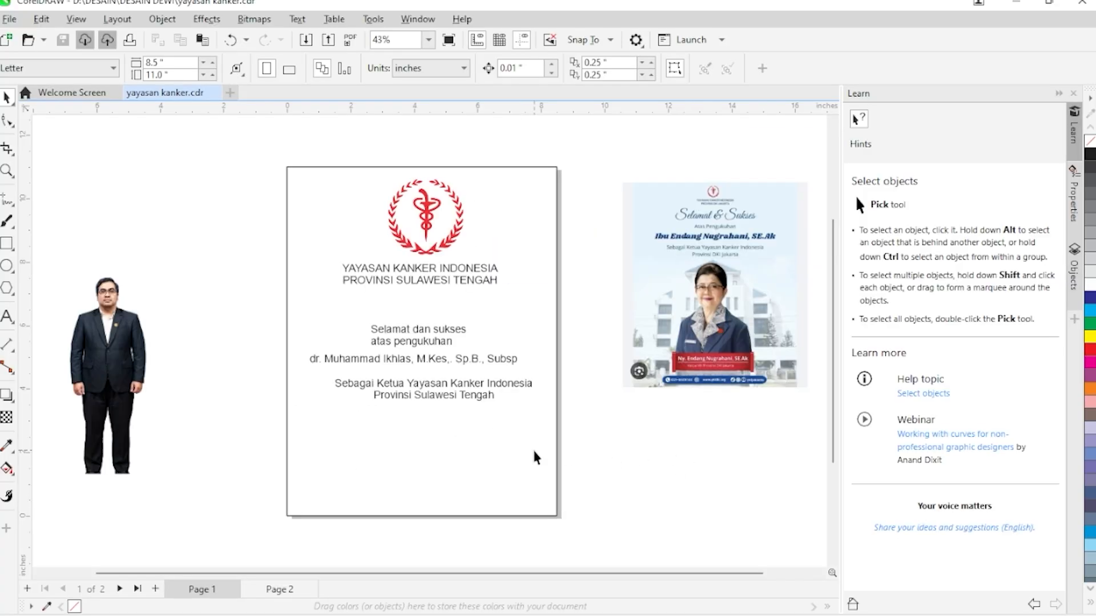
- Give the page rectangle in CorelDRAW a light grey fill, convert it to a fountain fill, and make the first colour node white
{"action": "left_click", "coordinate": [536, 457]}
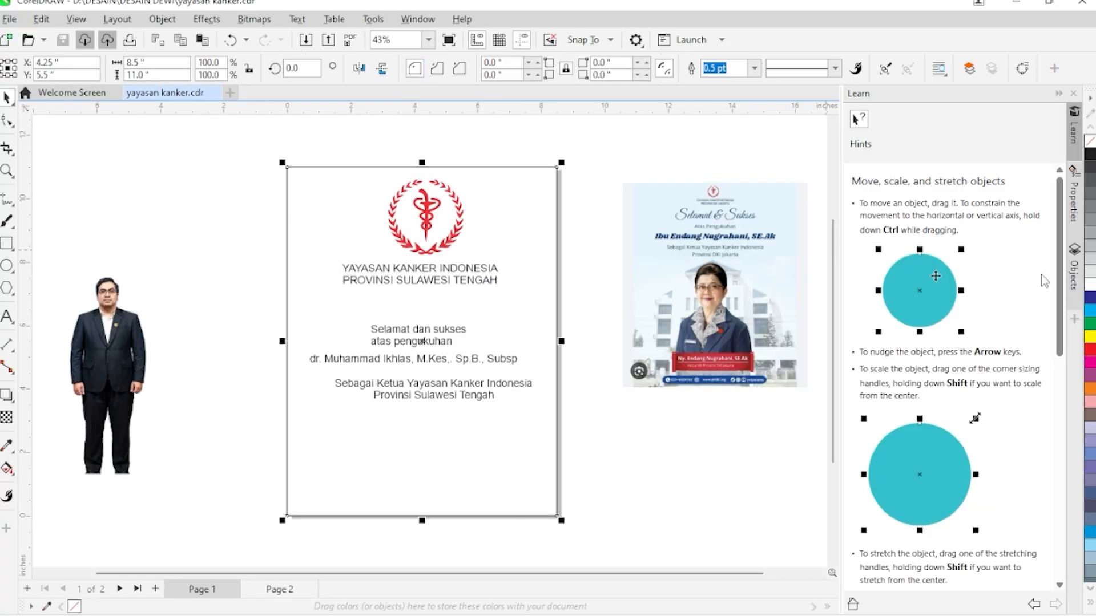
{"action": "left_click", "coordinate": [1090, 288]}
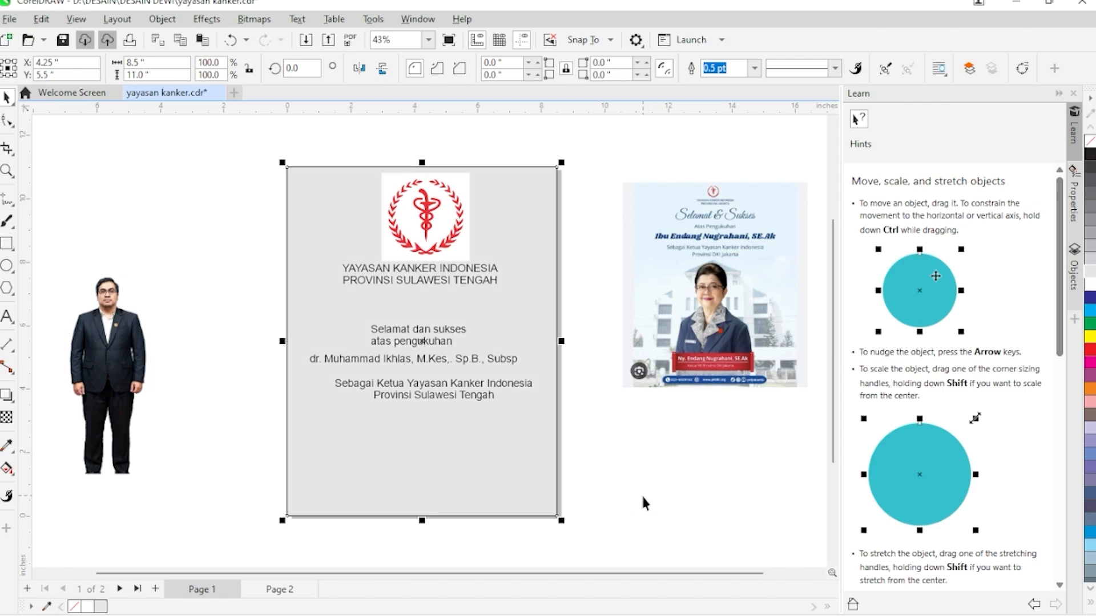
{"action": "key", "text": "F11"}
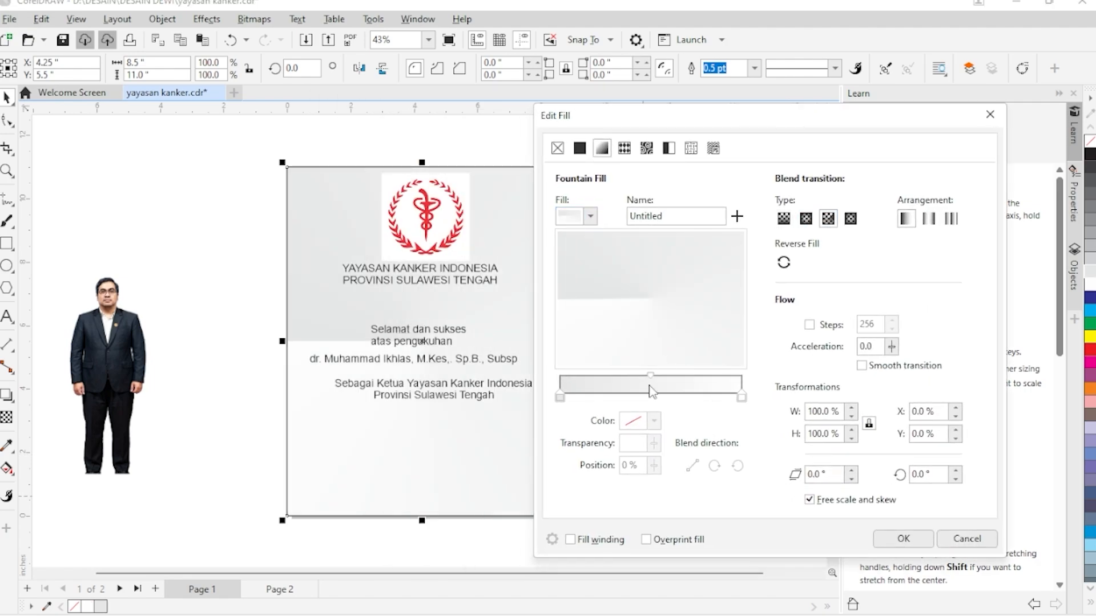
{"action": "left_click", "coordinate": [560, 397]}
{"action": "left_click", "coordinate": [654, 422]}
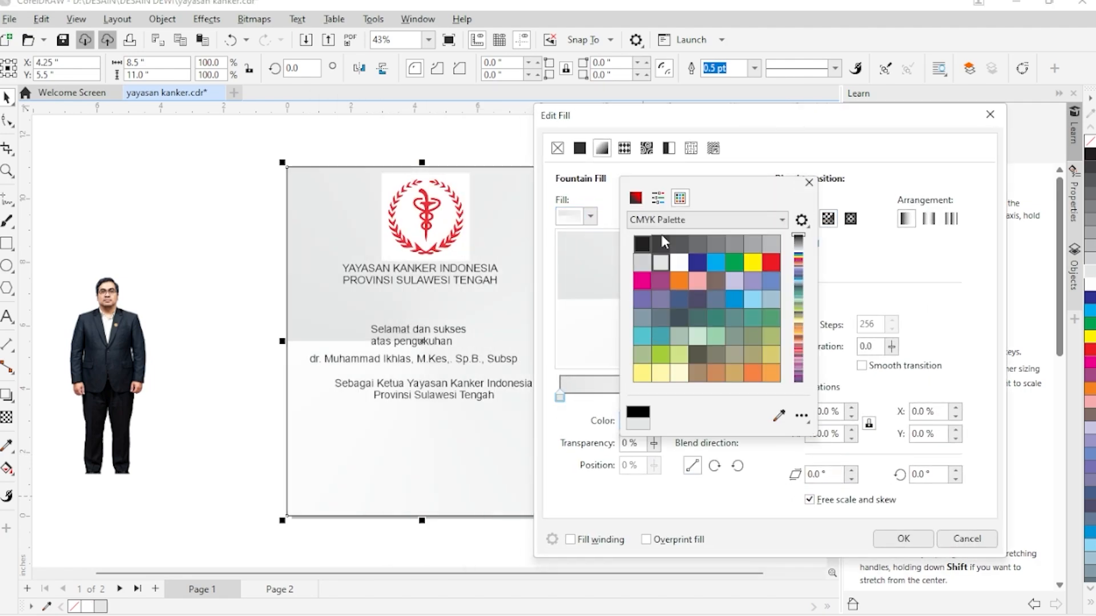
{"action": "left_click", "coordinate": [678, 266]}
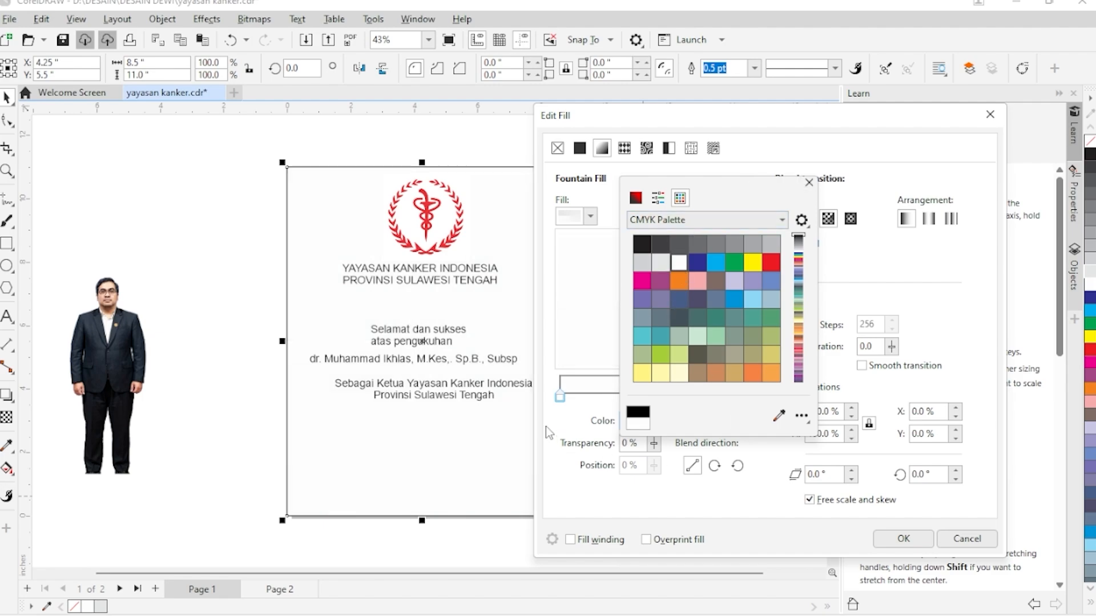
- Add a light grey colour node at 48% of the page rectangle's fountain fill
{"action": "left_click", "coordinate": [546, 427]}
{"action": "left_click", "coordinate": [646, 396]}
{"action": "left_click", "coordinate": [655, 421]}
{"action": "left_click", "coordinate": [636, 224]}
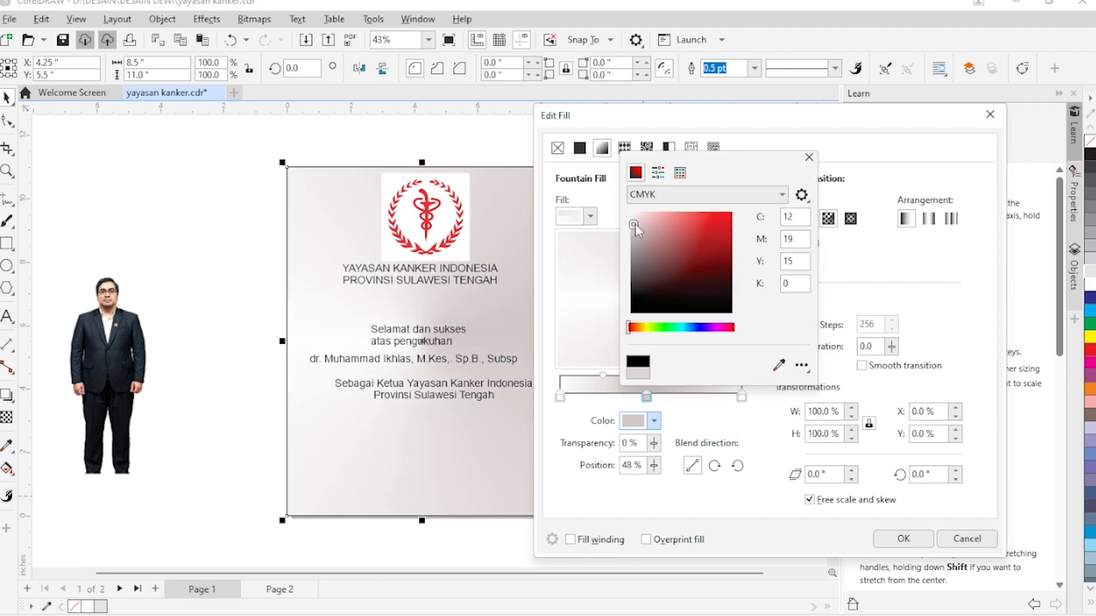
{"action": "left_click", "coordinate": [633, 223]}
{"action": "left_click", "coordinate": [632, 231]}
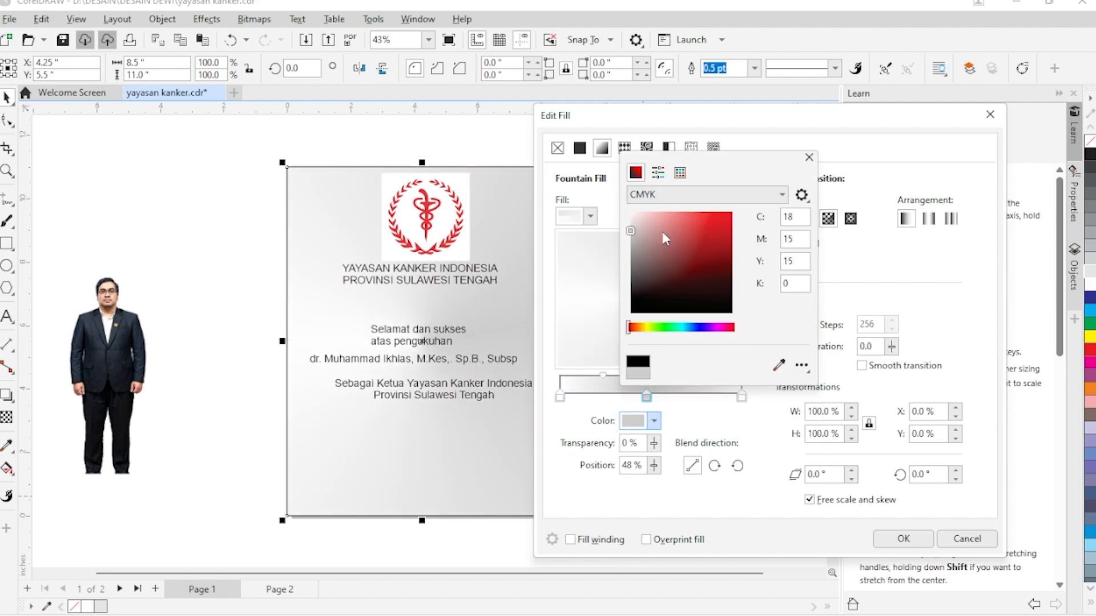
{"action": "left_click", "coordinate": [632, 222]}
{"action": "left_click", "coordinate": [809, 157]}
- Add another colour node at 68% of the gradient and set it to pale pink
{"action": "double_click", "coordinate": [682, 392]}
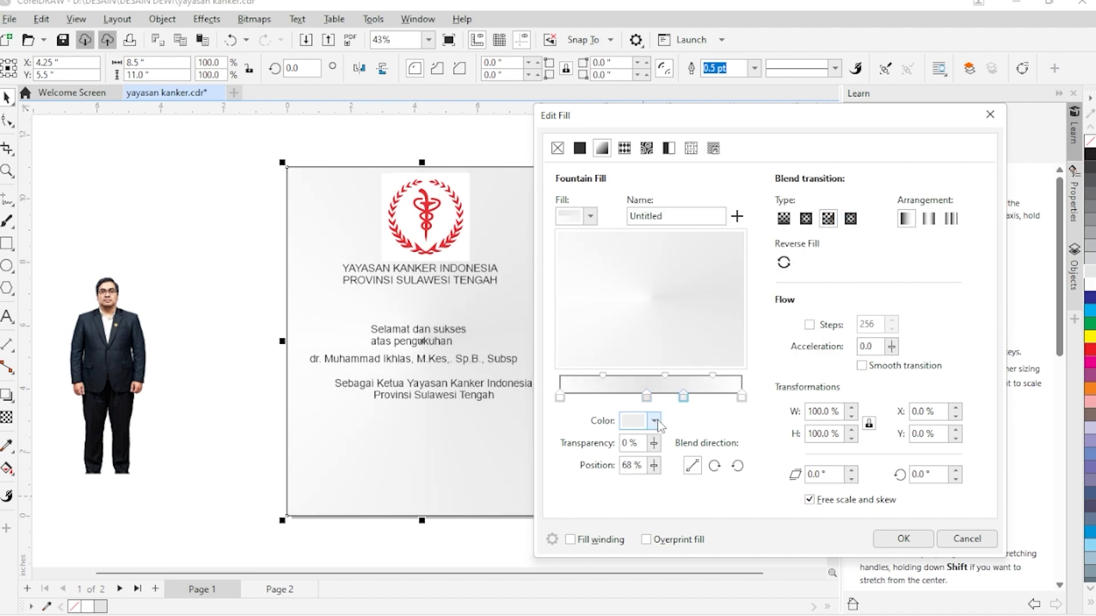
{"action": "left_click", "coordinate": [654, 421]}
{"action": "left_click", "coordinate": [627, 248]}
{"action": "left_click", "coordinate": [628, 265]}
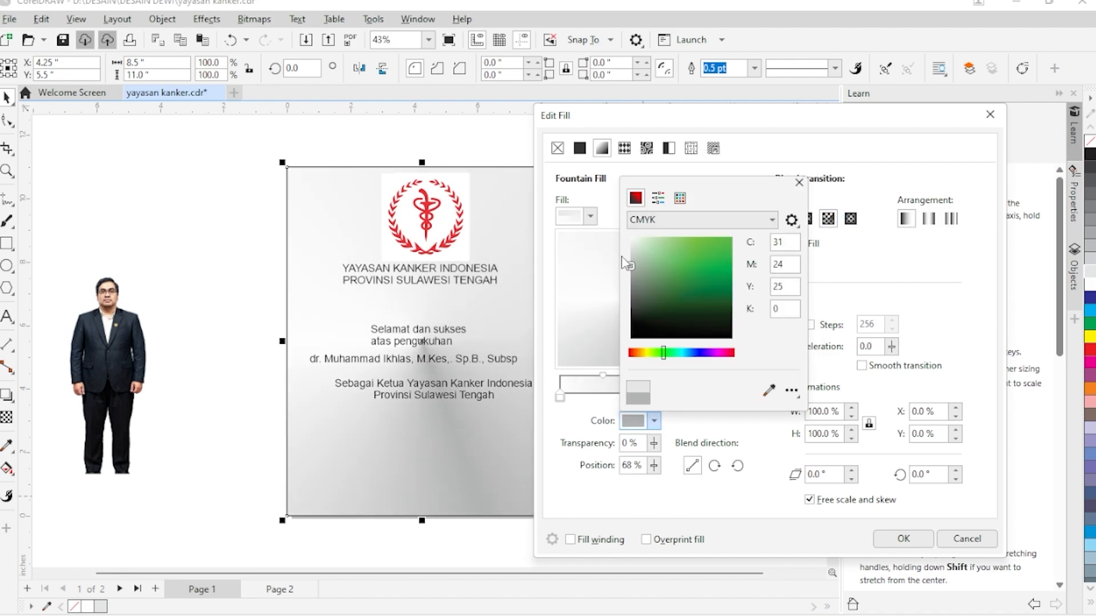
{"action": "left_click_drag", "start_coordinate": [656, 260], "coordinate": [633, 263]}
{"action": "left_click_drag", "start_coordinate": [727, 353], "coordinate": [741, 361]}
{"action": "mouse_move", "coordinate": [629, 264]}
{"action": "left_mouse_down"}
{"action": "mouse_move", "coordinate": [646, 238]}
{"action": "mouse_move", "coordinate": [634, 234]}
{"action": "left_mouse_up"}
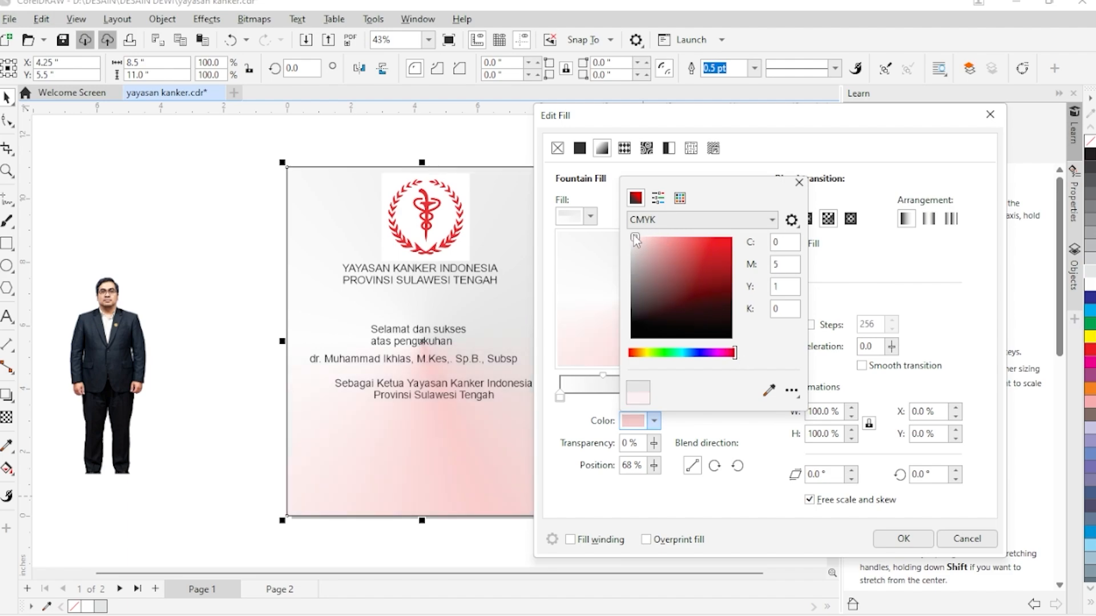
- Move the light grey node to 37% and apply the conical fountain fill to the page rectangle
{"action": "left_click", "coordinate": [815, 510]}
{"action": "left_click_drag", "start_coordinate": [647, 397], "coordinate": [627, 396]}
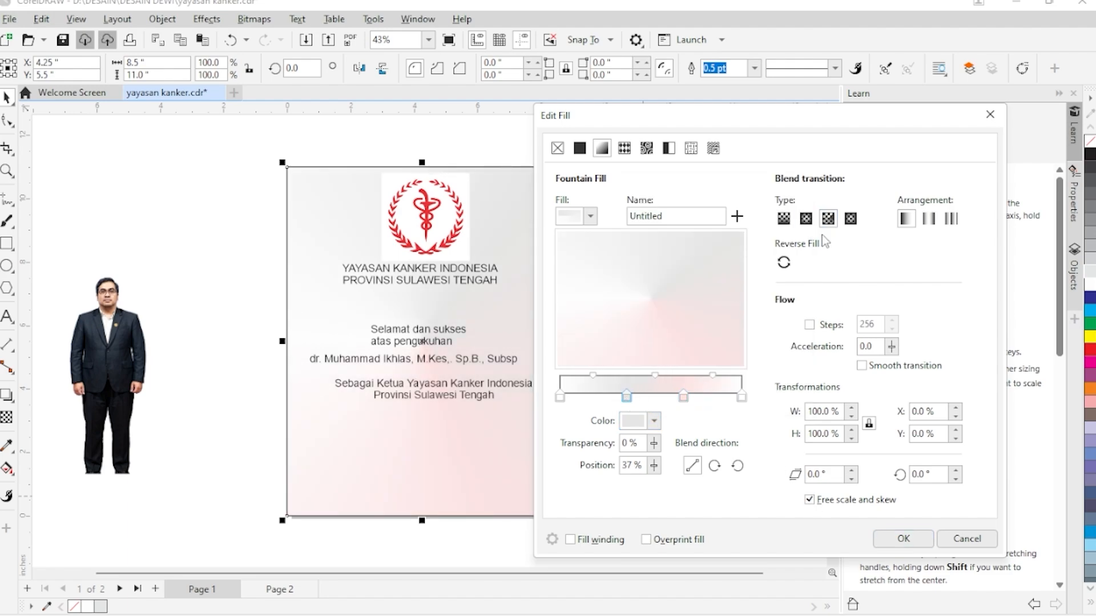
{"action": "left_click", "coordinate": [829, 219]}
{"action": "left_click", "coordinate": [902, 538]}
- Trace the red emblem bitmap with Outline Trace as a Detailed logo, automatically removing its background colour
{"action": "left_click", "coordinate": [426, 217]}
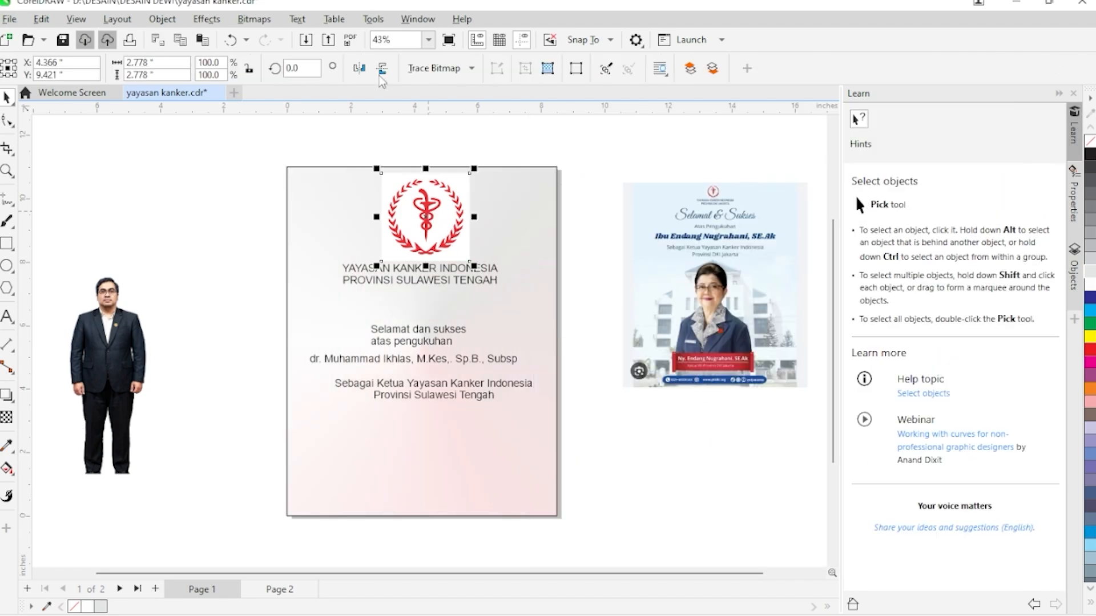
{"action": "left_click", "coordinate": [255, 20]}
{"action": "mouse_move", "coordinate": [359, 262]}
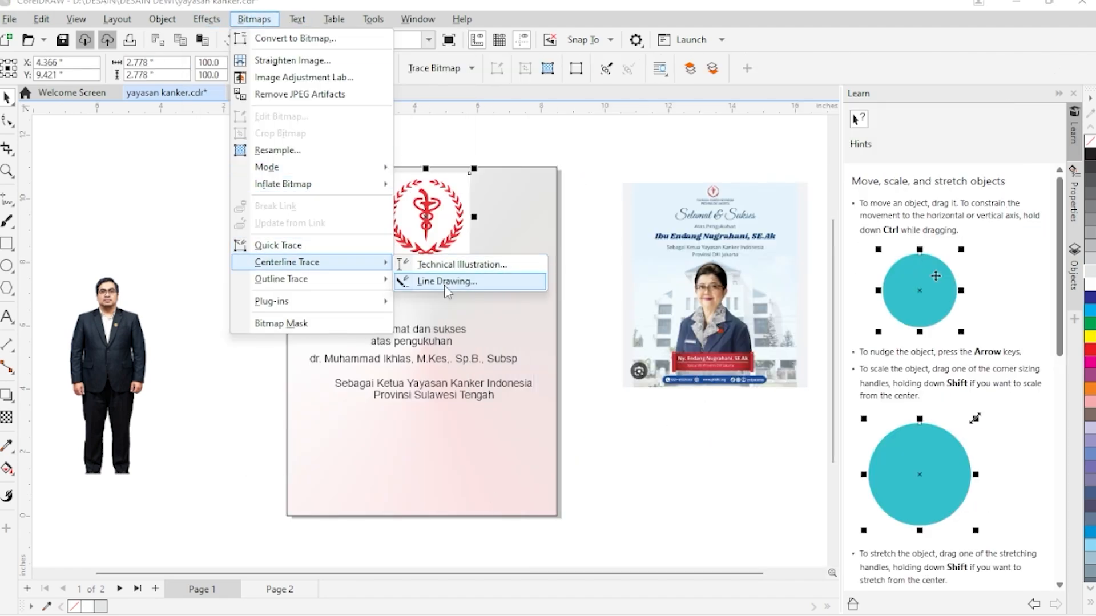
{"action": "mouse_move", "coordinate": [371, 279]}
{"action": "left_click", "coordinate": [446, 313]}
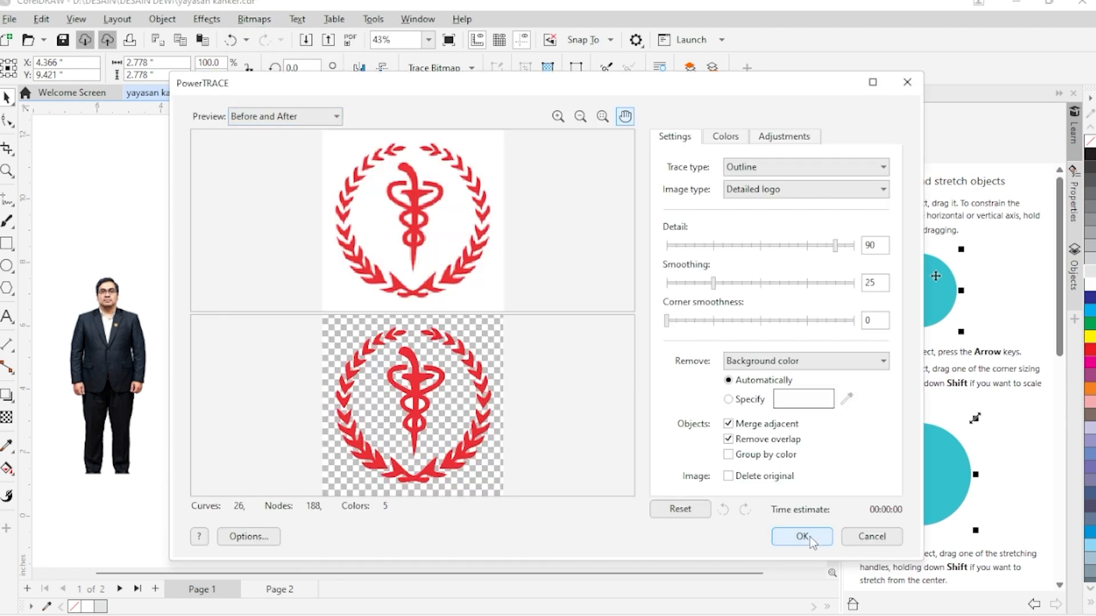
{"action": "left_click", "coordinate": [802, 536]}
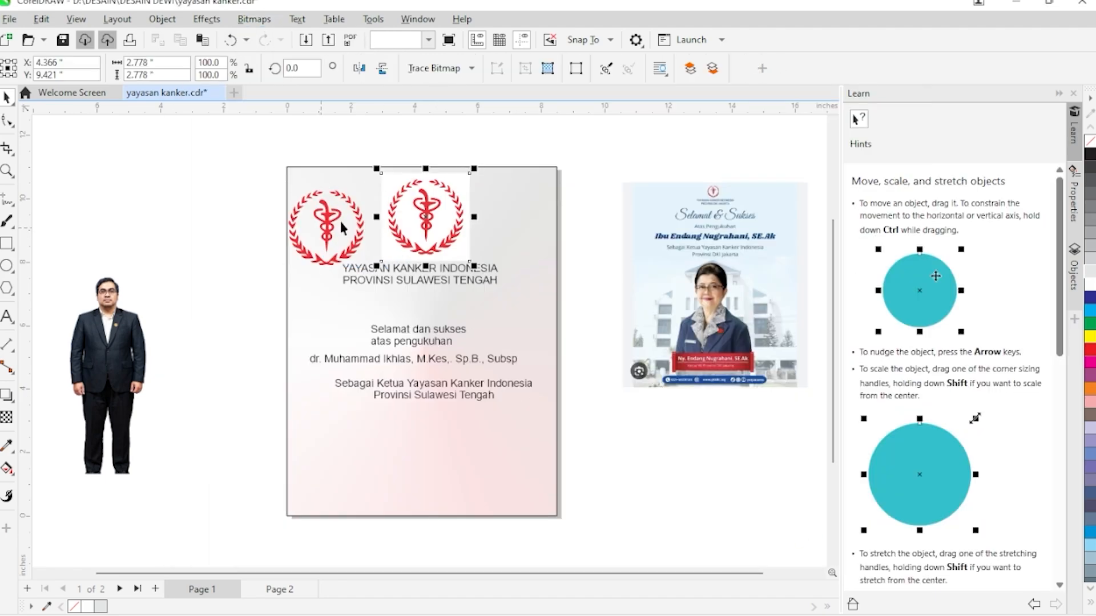
{"action": "scroll", "coordinate": [342, 229], "scroll_direction": "up", "scroll_amount": 3}
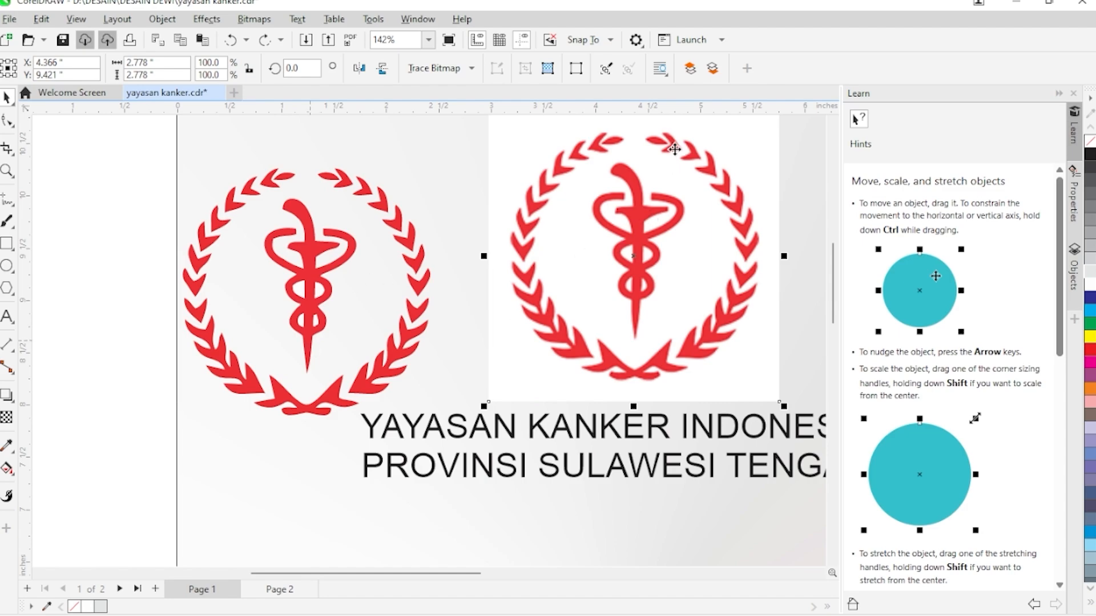
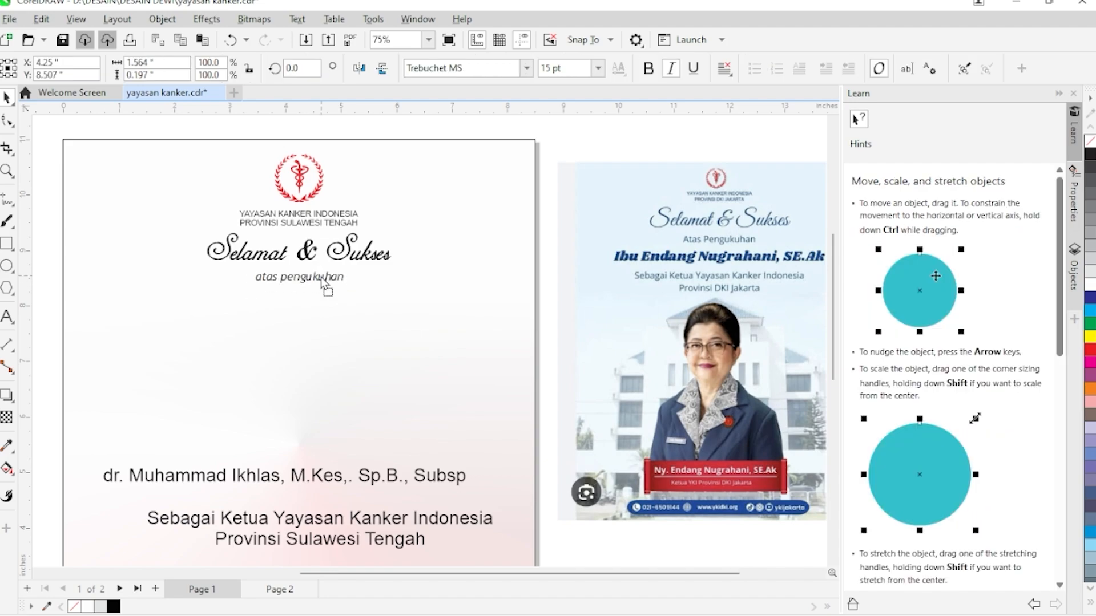
- Move the honouree's name line beneath "atas pengukuhan", set it in bold italic Trebuchet MS and centre it with that line
{"action": "left_click", "coordinate": [263, 476]}
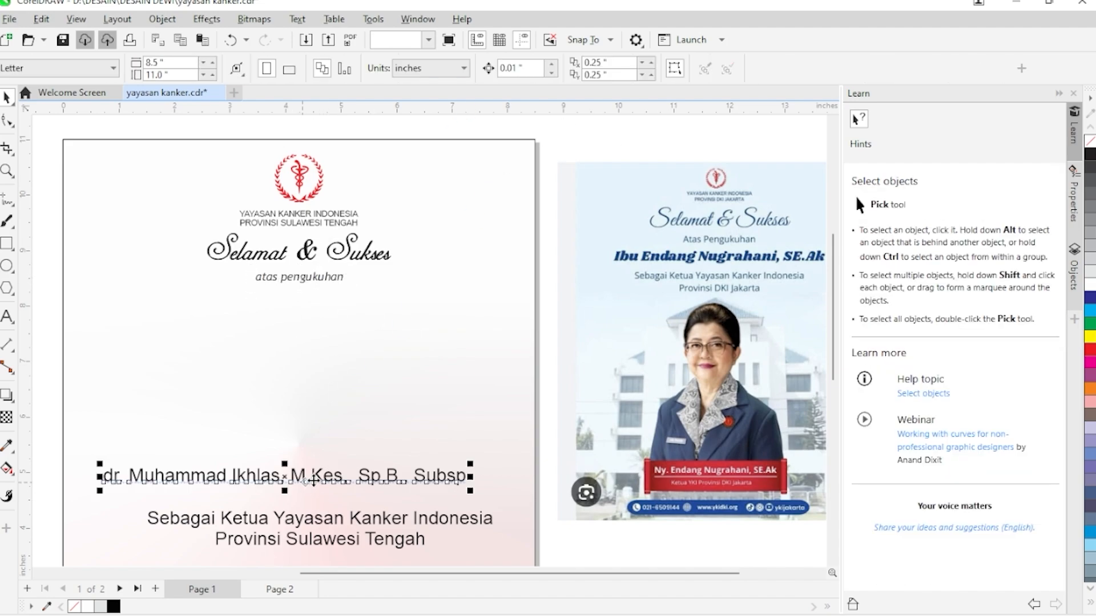
{"action": "left_click_drag", "start_coordinate": [262, 476], "coordinate": [278, 308]}
{"action": "left_click", "coordinate": [525, 68]}
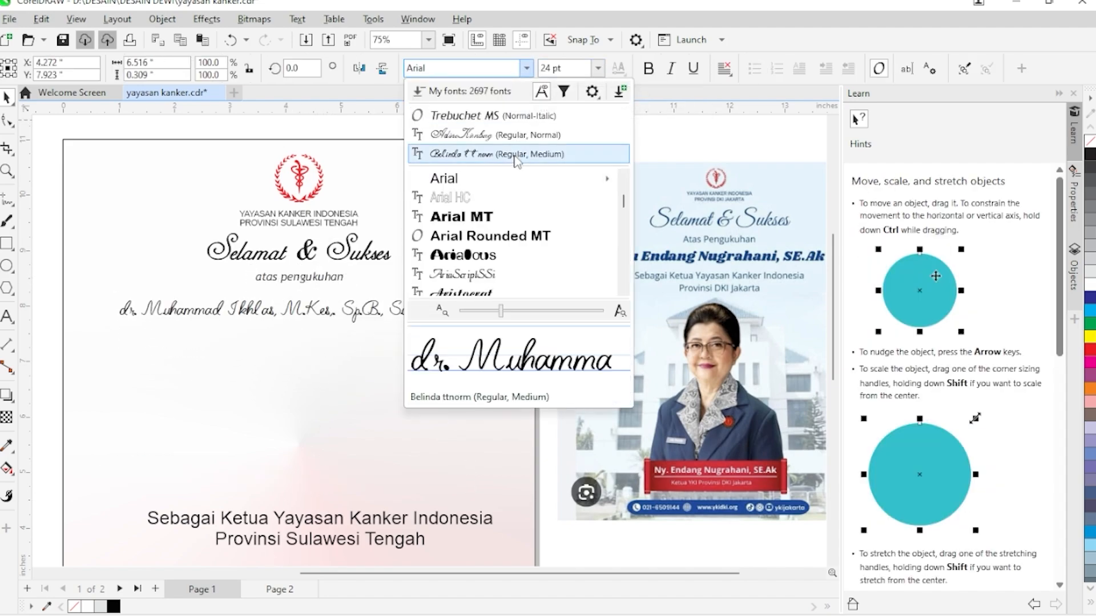
{"action": "left_click", "coordinate": [513, 117]}
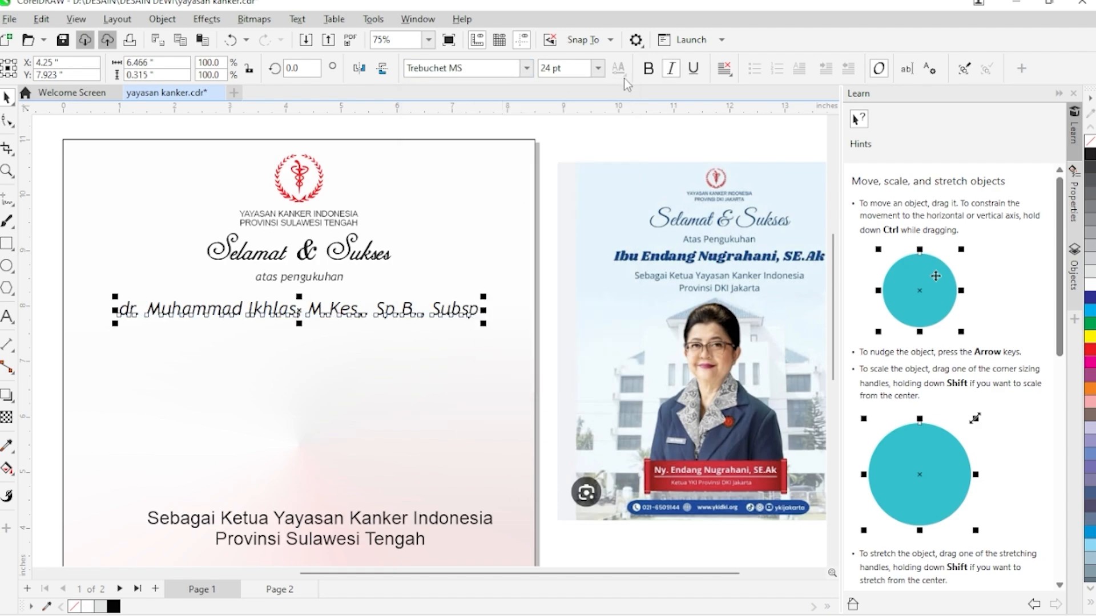
{"action": "left_click_drag", "start_coordinate": [410, 316], "coordinate": [395, 310]}
{"action": "left_click", "coordinate": [333, 278], "text": "shift"}
{"action": "key", "text": "c"}
{"action": "left_click", "coordinate": [369, 353]}
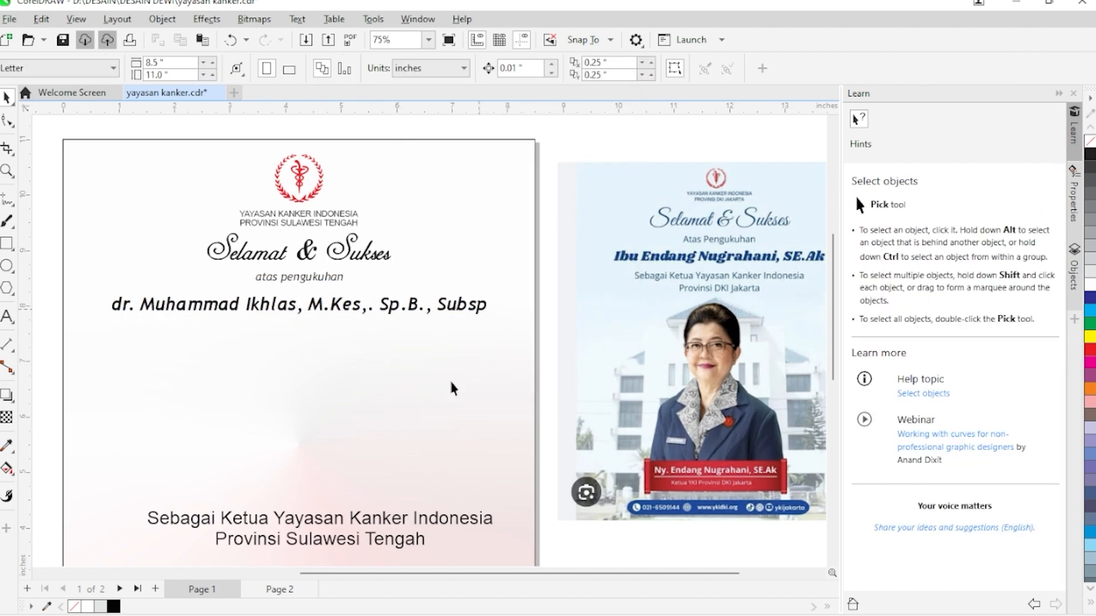
- Move the two-line "Sebagai Ketua Yayasan Kanker Indonesia" text below the name, centre it on the page and set it to 15 pt
{"action": "left_click", "coordinate": [320, 520]}
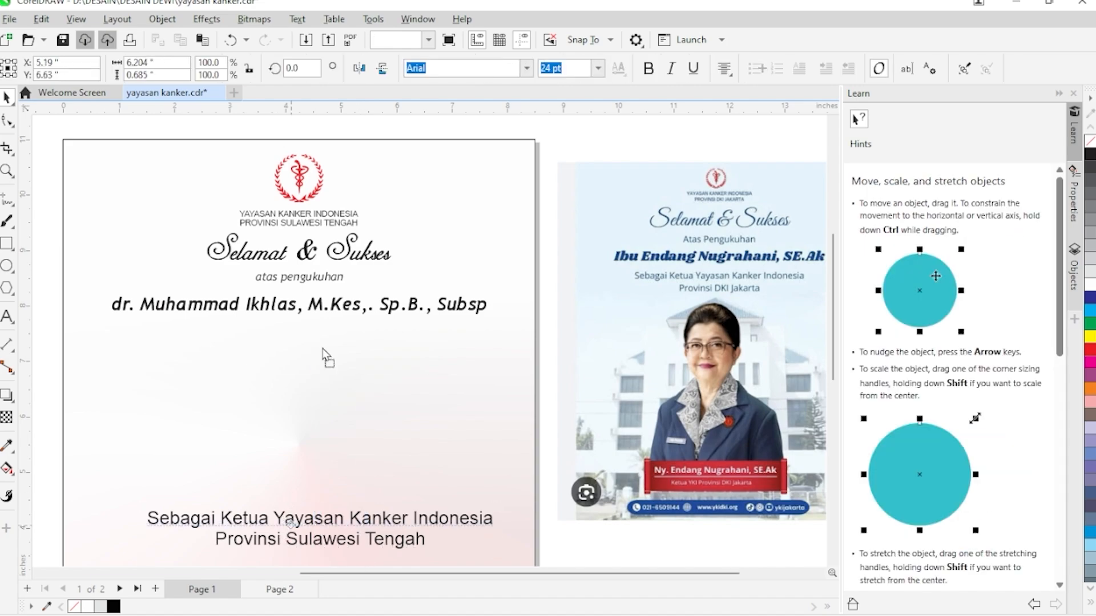
{"action": "left_click_drag", "start_coordinate": [322, 354], "coordinate": [328, 337]}
{"action": "key", "text": "c"}
{"action": "left_click", "coordinate": [577, 68]}
{"action": "type", "text": "15"}
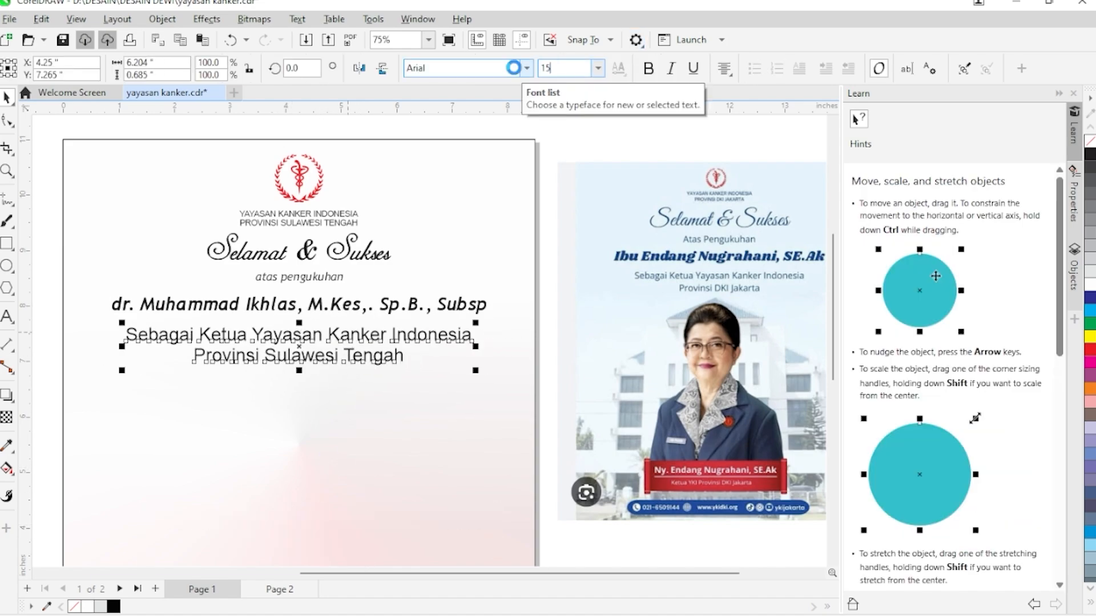
{"action": "key", "text": "Return"}
- Set the two-line "Sebagai Ketua Yayasan Kanker Indonesia" text in Trebuchet MS Bold
{"action": "left_click", "coordinate": [328, 316]}
{"action": "left_click", "coordinate": [333, 279]}
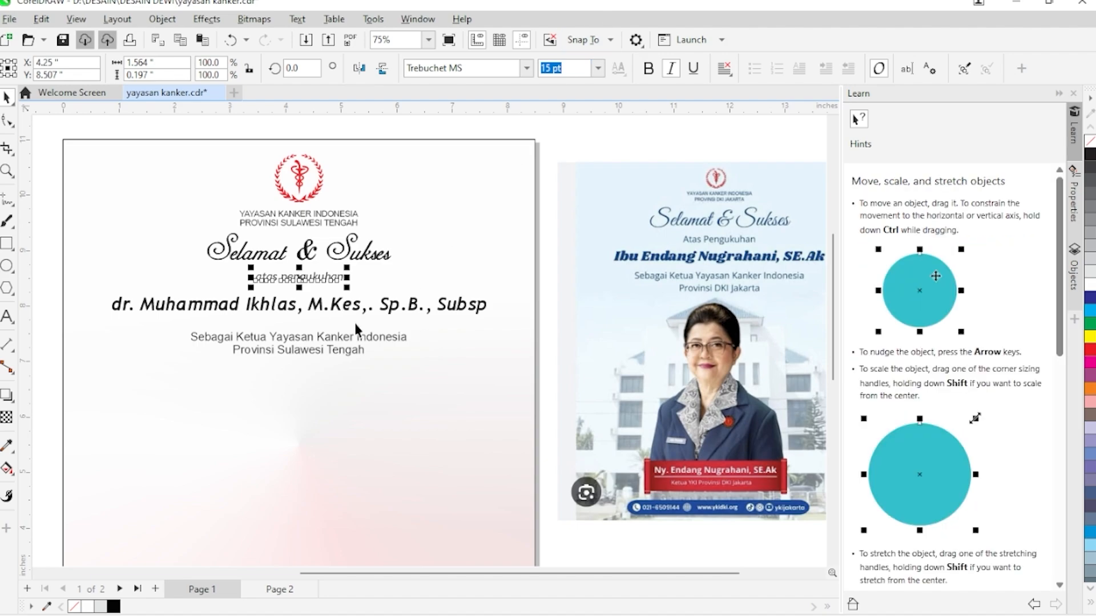
{"action": "left_click", "coordinate": [309, 343]}
{"action": "left_click", "coordinate": [526, 68]}
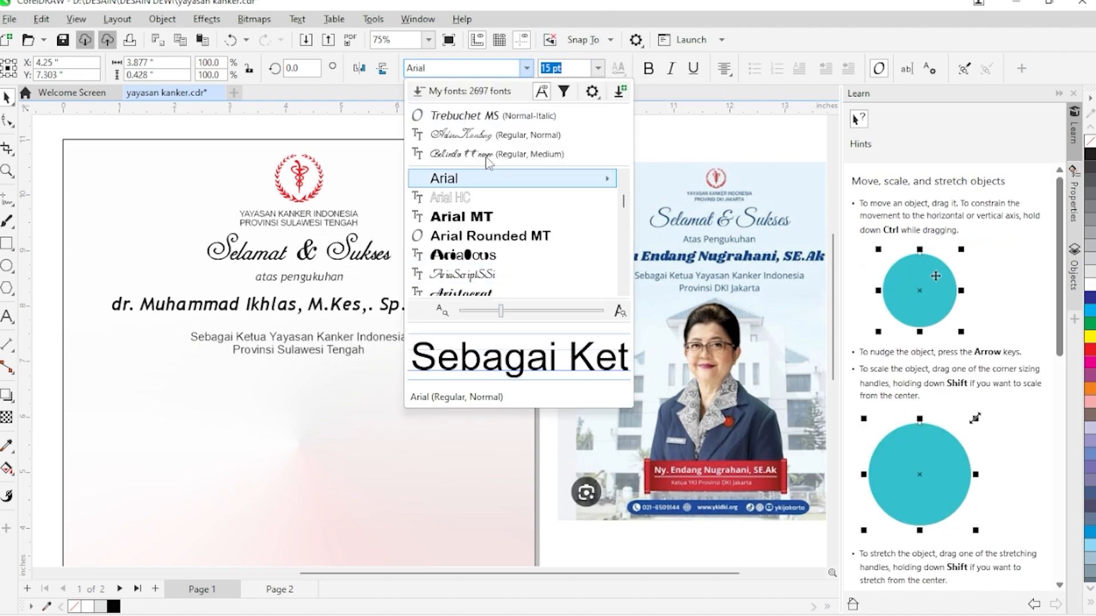
{"action": "left_click", "coordinate": [332, 286]}
{"action": "left_click", "coordinate": [319, 343]}
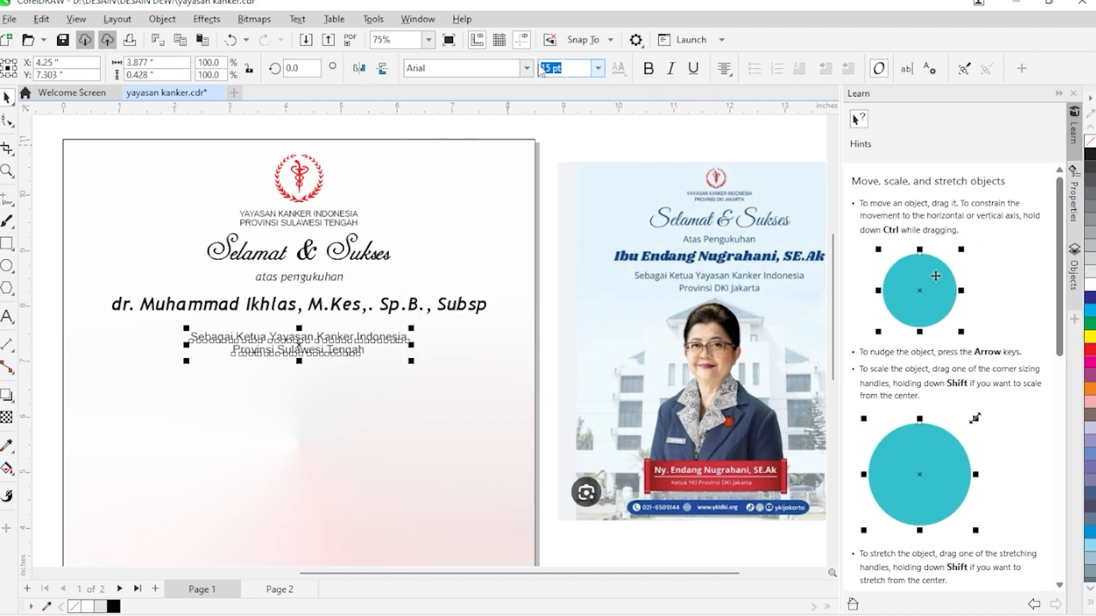
{"action": "left_click", "coordinate": [463, 68]}
{"action": "type", "text": "trebu"}
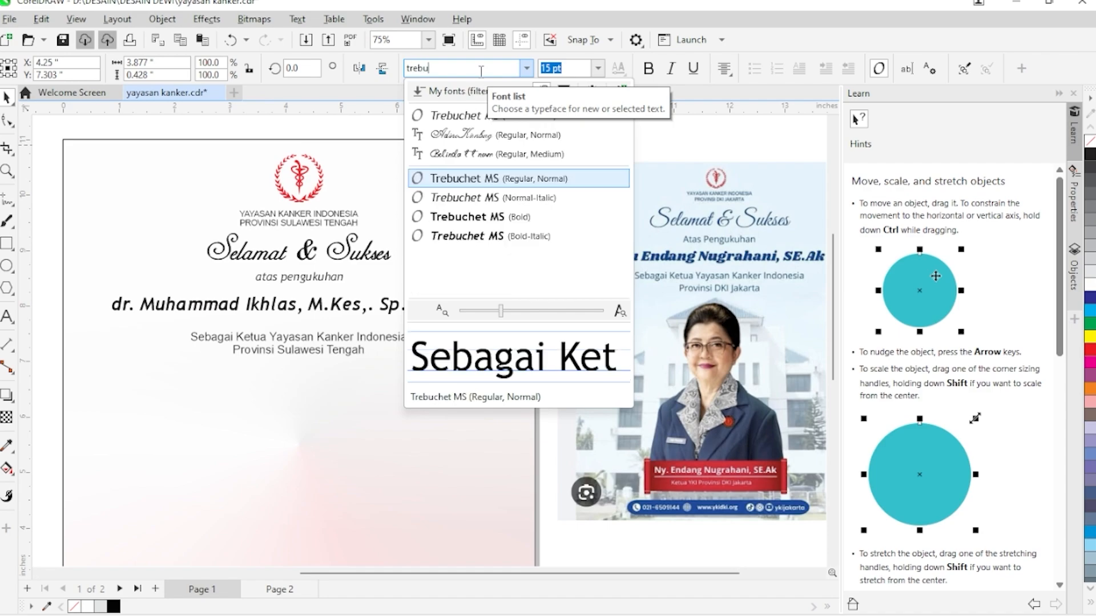
{"action": "left_click", "coordinate": [511, 222]}
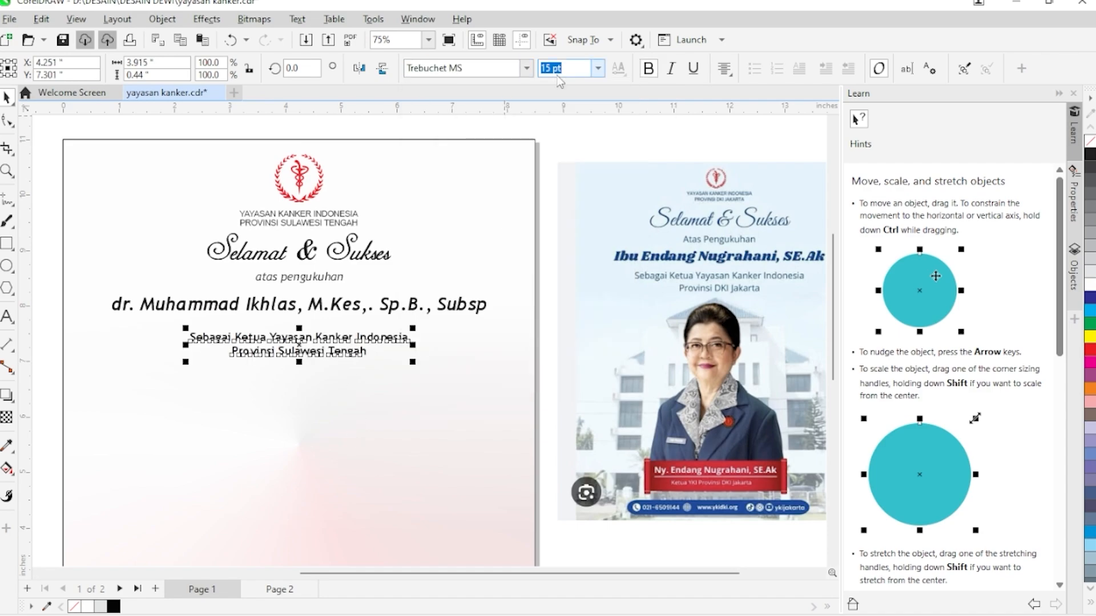
{"action": "left_click", "coordinate": [340, 402]}
- Place the man's full-length portrait in the middle of the page and crop away the legs below the jacket
{"action": "scroll", "coordinate": [340, 402], "scroll_direction": "down", "scroll_amount": 3}
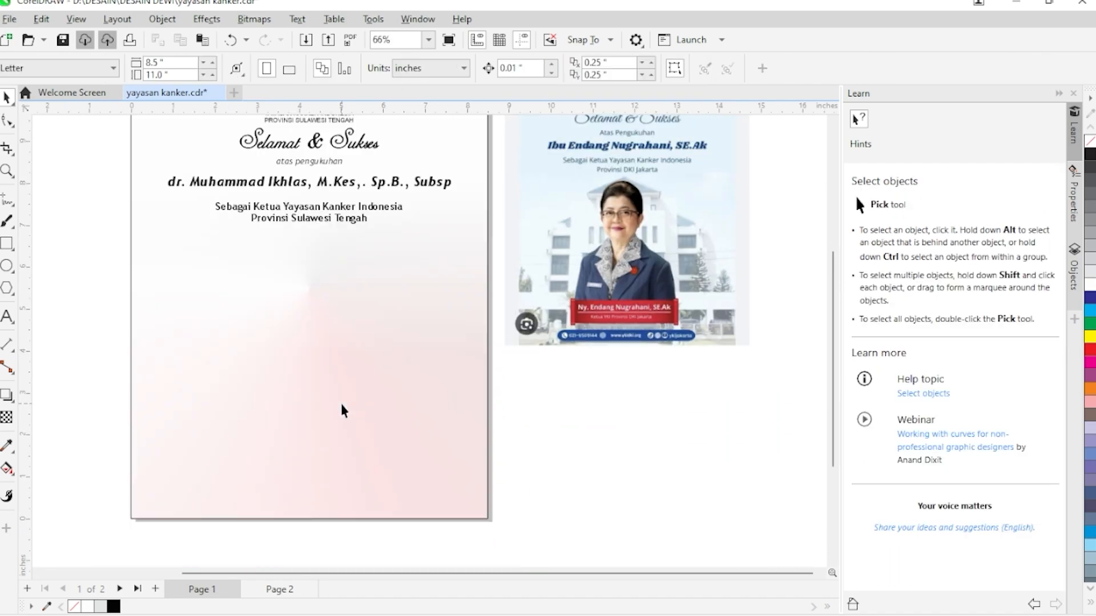
{"action": "left_click_drag", "start_coordinate": [67, 355], "coordinate": [340, 353]}
{"action": "scroll", "coordinate": [340, 351], "scroll_direction": "up", "scroll_amount": 3}
{"action": "key", "text": "F10"}
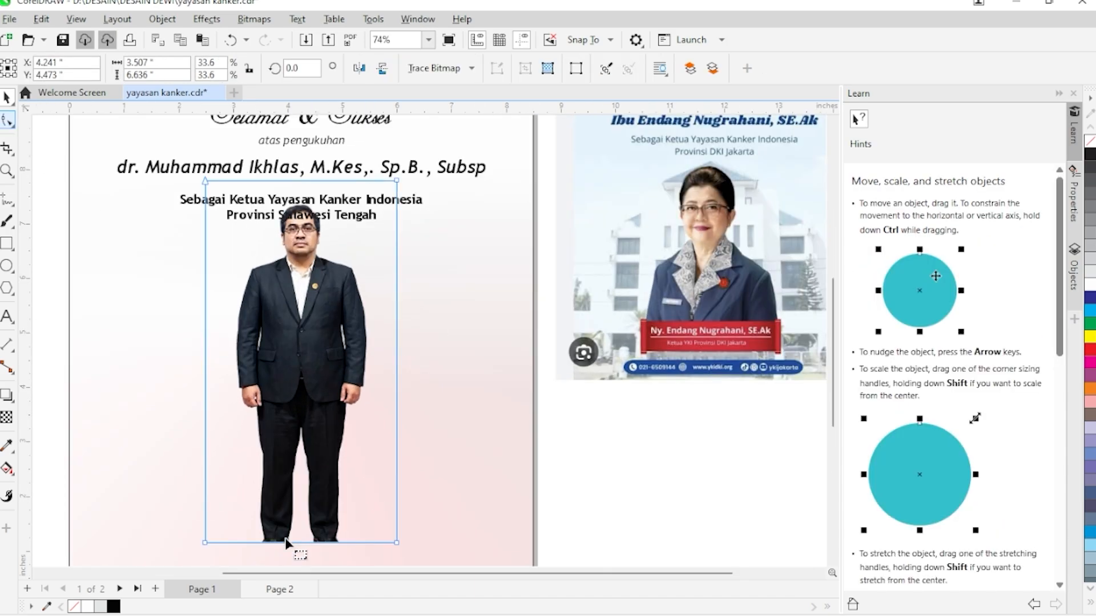
{"action": "left_click_drag", "start_coordinate": [178, 515], "coordinate": [419, 563]}
- Enlarge the cropped portrait to about 4.8 inches wide and place it just below the "Provinsi Sulawesi Tengah" line
{"action": "left_click_drag", "start_coordinate": [397, 505], "coordinate": [434, 381]}
{"action": "key", "text": "space"}
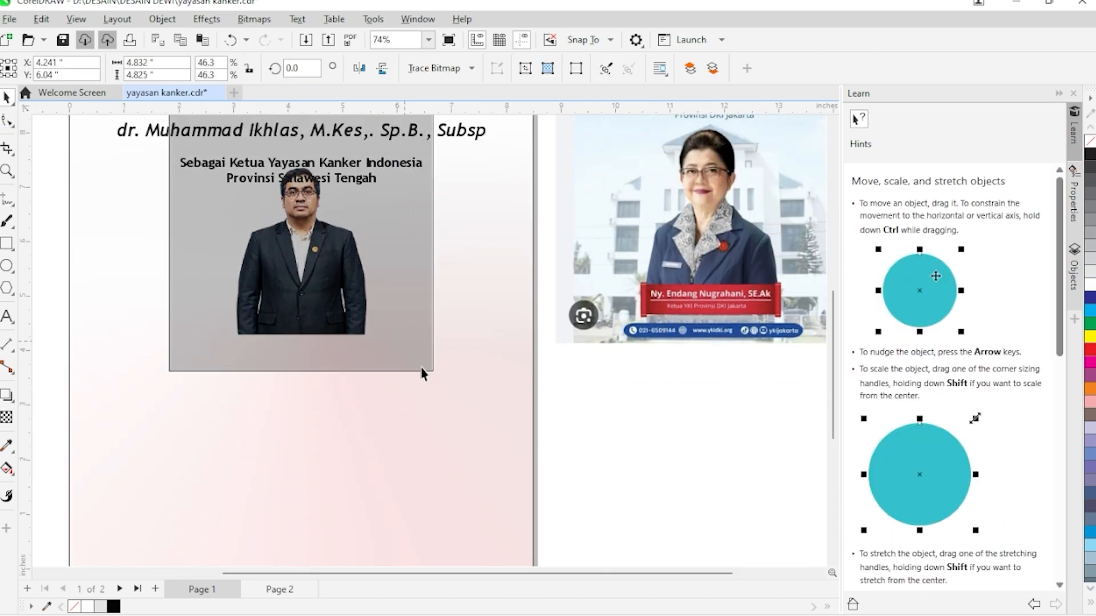
{"action": "left_click_drag", "start_coordinate": [318, 290], "coordinate": [318, 329]}
{"action": "left_click", "coordinate": [488, 374]}
{"action": "scroll", "coordinate": [449, 425], "scroll_direction": "up", "scroll_amount": 9}
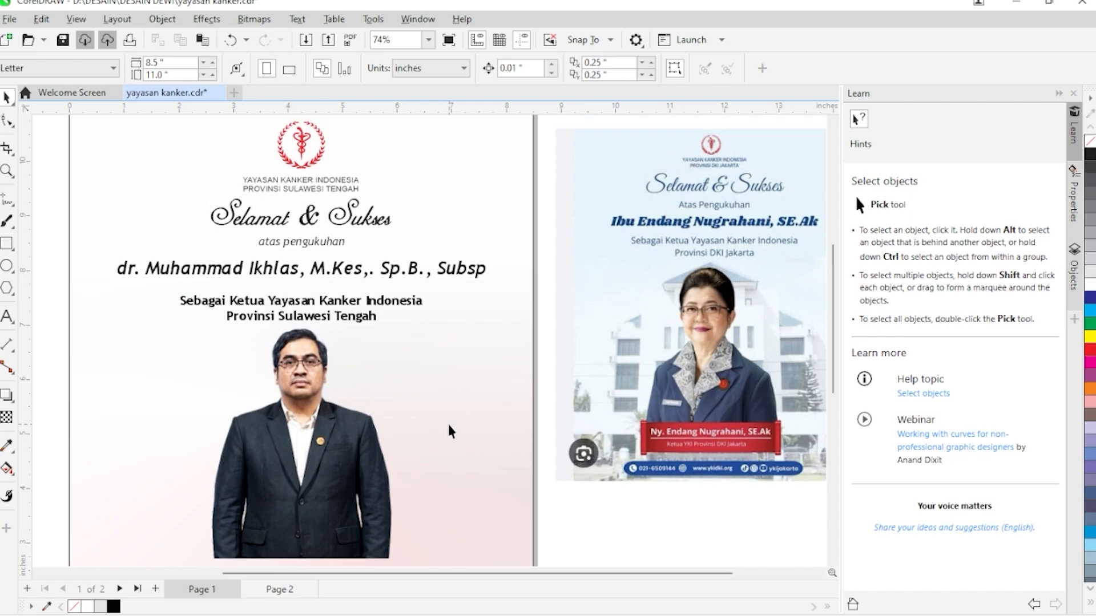
- Enlarge the "Selamat & Sukses" heading about its centre to about 3.8 inches wide
{"action": "left_click", "coordinate": [387, 227]}
{"action": "scroll", "coordinate": [390, 226], "scroll_direction": "up", "scroll_amount": 3}
{"action": "scroll", "coordinate": [460, 290], "scroll_direction": "down", "scroll_amount": 4}
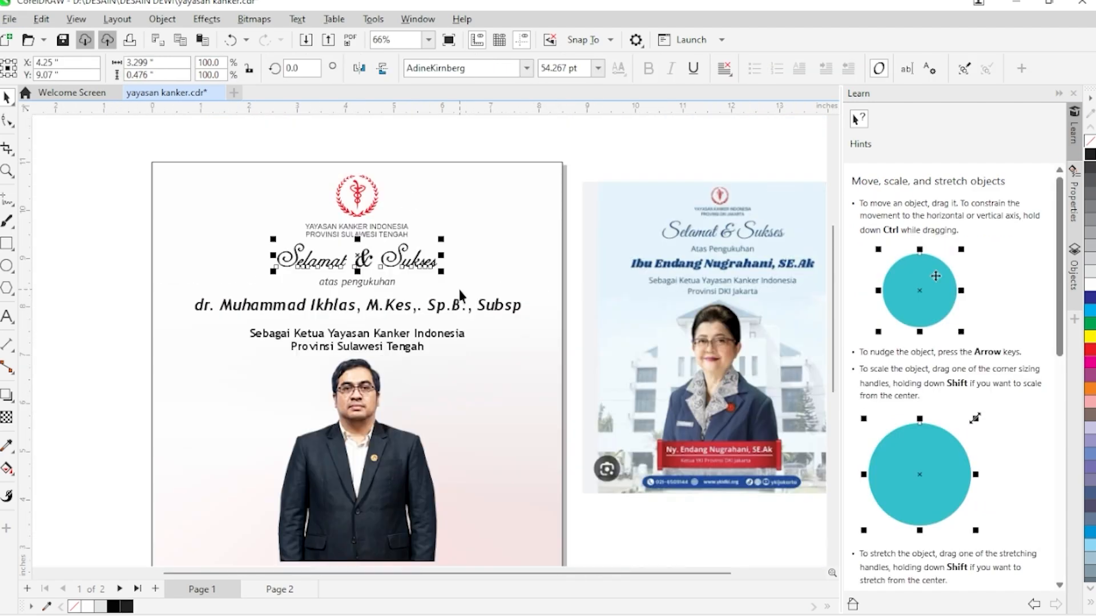
{"action": "left_click", "coordinate": [458, 266]}
{"action": "scroll", "coordinate": [455, 245], "scroll_direction": "up", "scroll_amount": 1}
{"action": "left_click", "coordinate": [421, 266]}
{"action": "left_click_drag", "start_coordinate": [434, 276], "coordinate": [453, 285]}
{"action": "left_click", "coordinate": [519, 463]}
- Colour the "Selamat & Sukses" heading and the three text blocks below it cyan
{"action": "scroll", "coordinate": [391, 367], "scroll_direction": "down", "scroll_amount": 1}
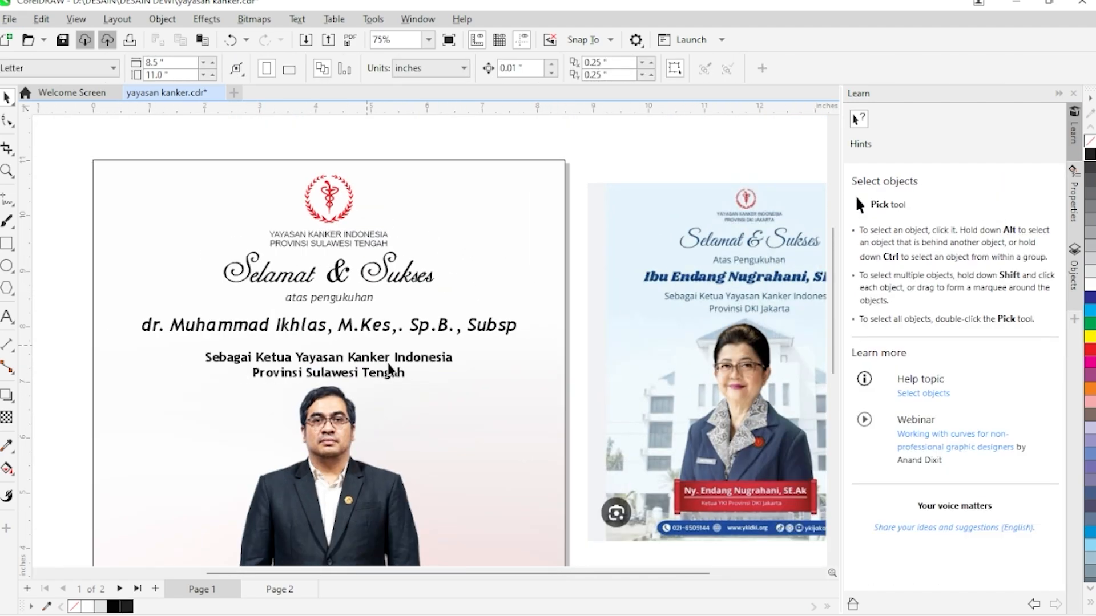
{"action": "scroll", "coordinate": [396, 369], "scroll_direction": "down", "scroll_amount": 1}
{"action": "left_click_drag", "start_coordinate": [387, 357], "coordinate": [537, 351]}
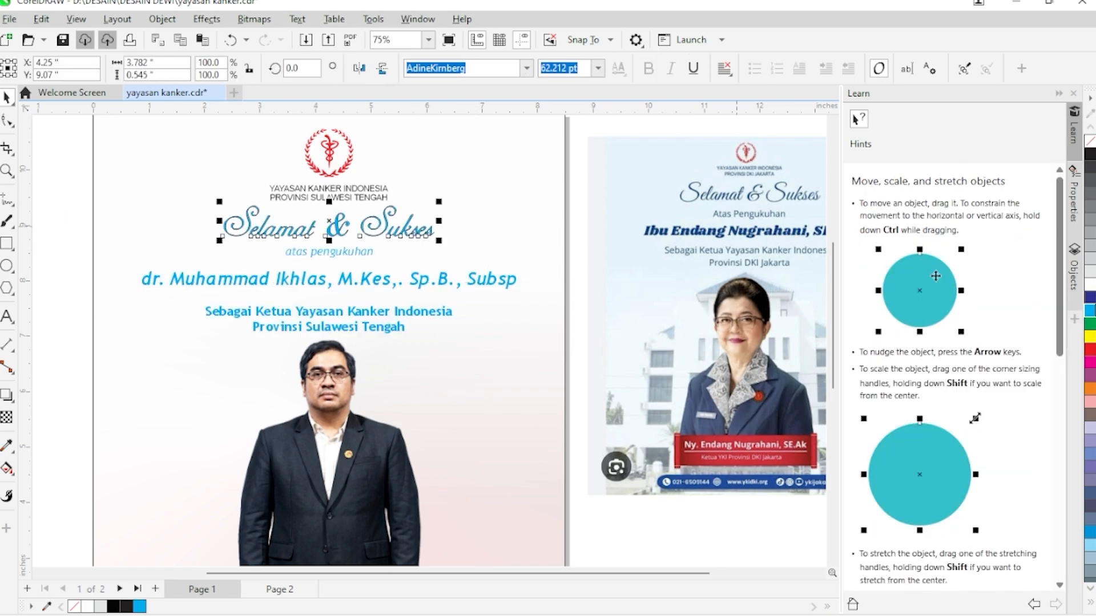
- Sample the dark blue from the reference poster's lettering and apply it to the fill and outline of the "Selamat & Sukses" heading
{"action": "key", "text": "i"}
{"action": "scroll", "coordinate": [715, 177], "scroll_direction": "up", "scroll_amount": 5}
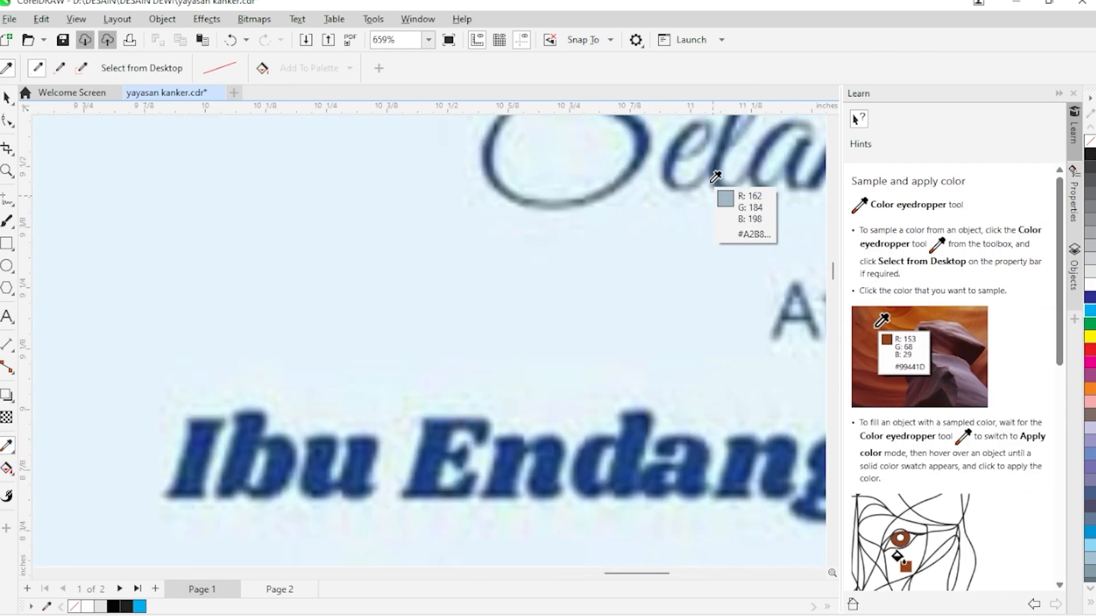
{"action": "scroll", "coordinate": [501, 411], "scroll_direction": "down", "scroll_amount": 6}
{"action": "scroll", "coordinate": [321, 378], "scroll_direction": "up", "scroll_amount": 9}
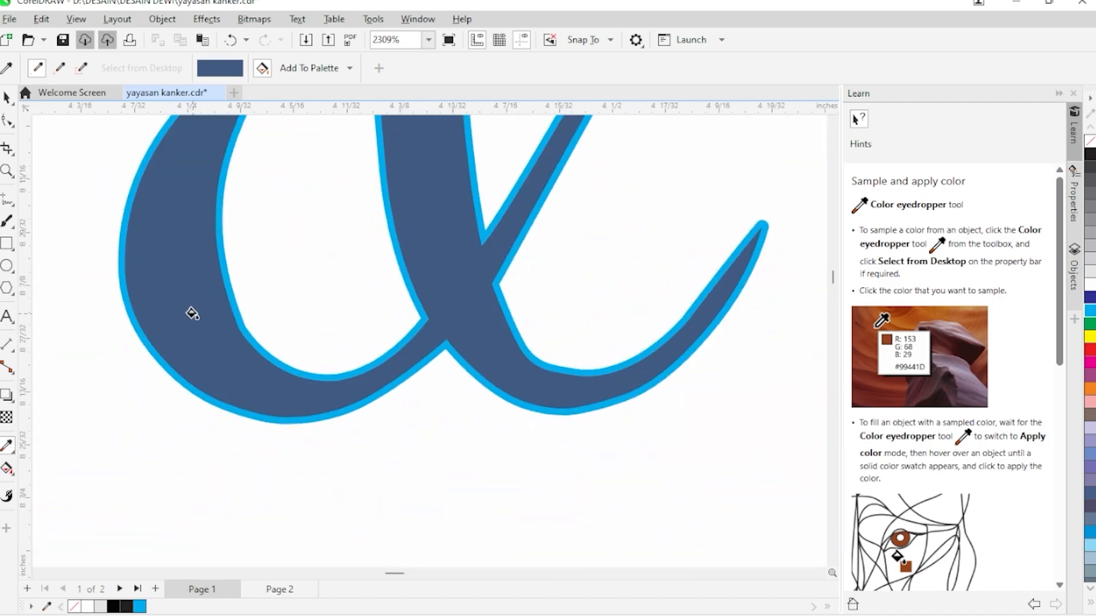
{"action": "left_click", "coordinate": [235, 327]}
{"action": "scroll", "coordinate": [251, 331], "scroll_direction": "down", "scroll_amount": 9}
{"action": "key", "text": "space"}
{"action": "scroll", "coordinate": [286, 366], "scroll_direction": "up", "scroll_amount": 1}
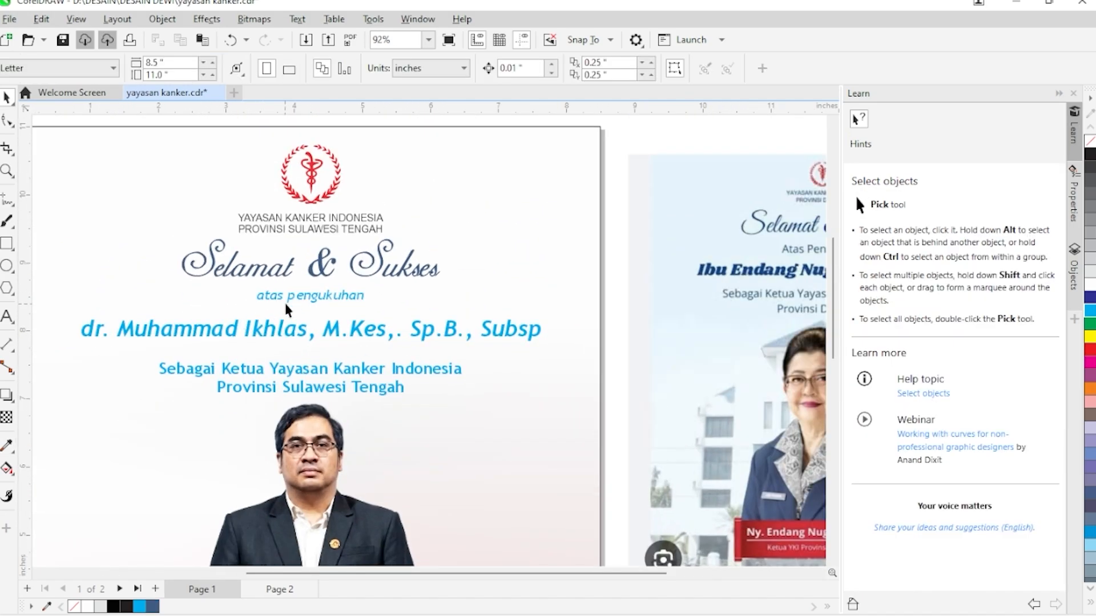
- Apply the sampled dark blue to the "atas pengukuhan", name and "Sebagai Ketua" text blocks
{"action": "left_click", "coordinate": [286, 301]}
{"action": "left_click", "coordinate": [277, 332], "text": "shift"}
{"action": "left_click", "coordinate": [277, 369]}
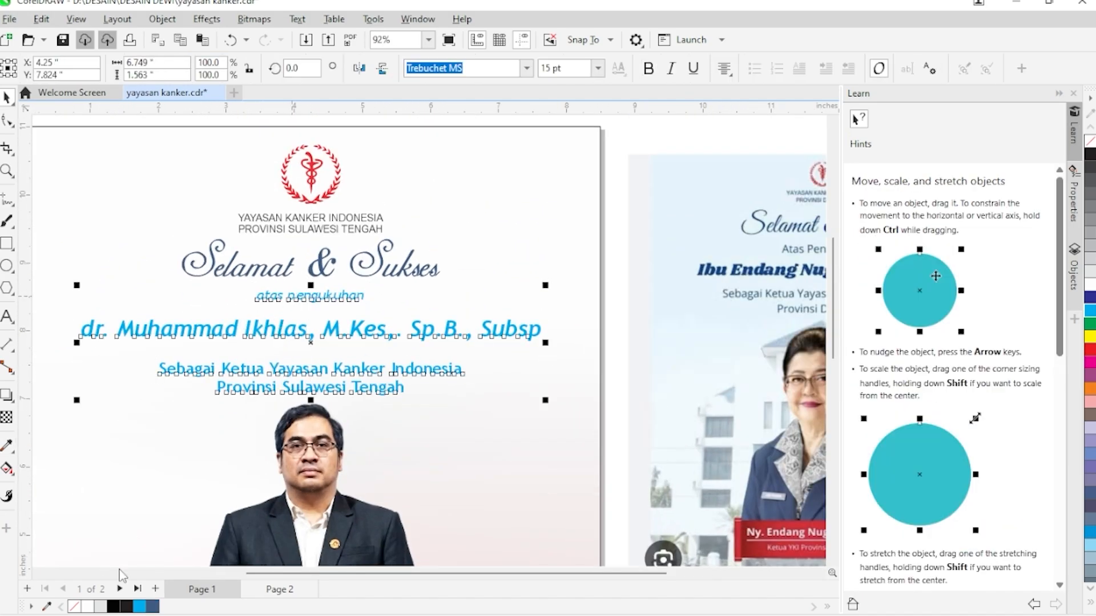
{"action": "left_click", "coordinate": [152, 607]}
- Recolour the organisation name inside the emblem group with the sampled dark blue
{"action": "left_click", "coordinate": [339, 223]}
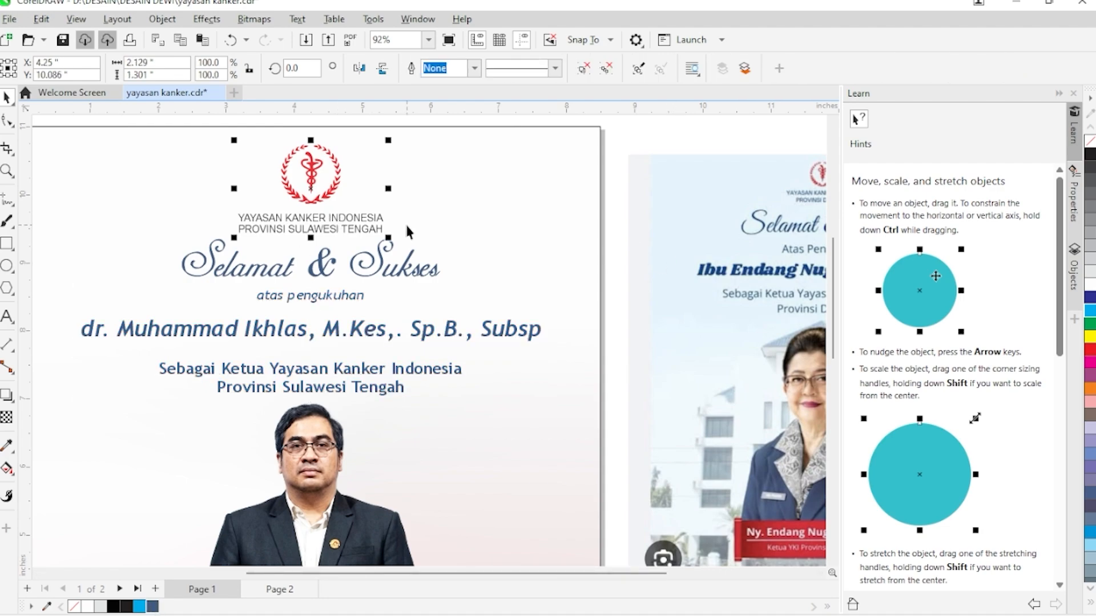
{"action": "left_click", "coordinate": [380, 229], "text": "ctrl"}
{"action": "left_click", "coordinate": [358, 209]}
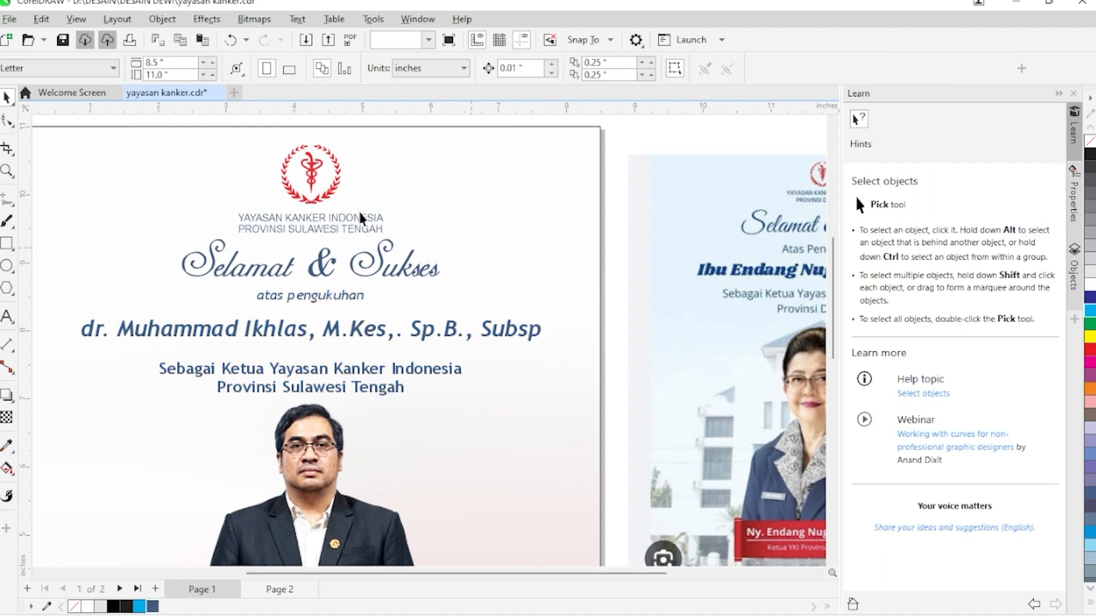
{"action": "scroll", "coordinate": [358, 209], "scroll_direction": "up", "scroll_amount": 3}
{"action": "scroll", "coordinate": [334, 208], "scroll_direction": "down", "scroll_amount": 3}
{"action": "left_click", "coordinate": [334, 208]}
{"action": "left_click", "coordinate": [464, 192]}
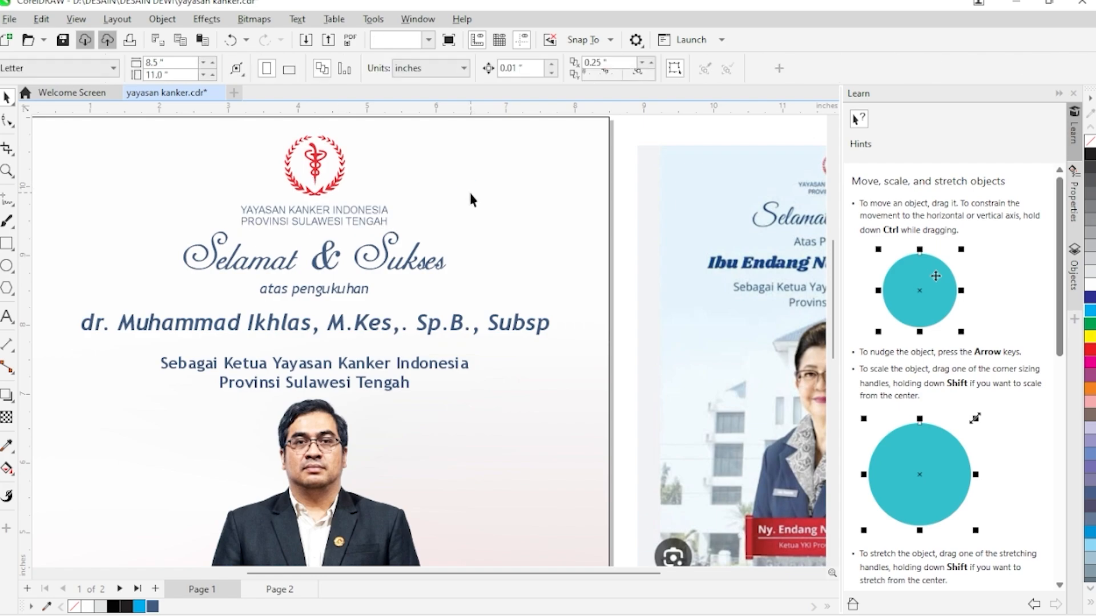
{"action": "scroll", "coordinate": [468, 189], "scroll_direction": "down", "scroll_amount": 3}
{"action": "scroll", "coordinate": [436, 360], "scroll_direction": "up", "scroll_amount": 1}
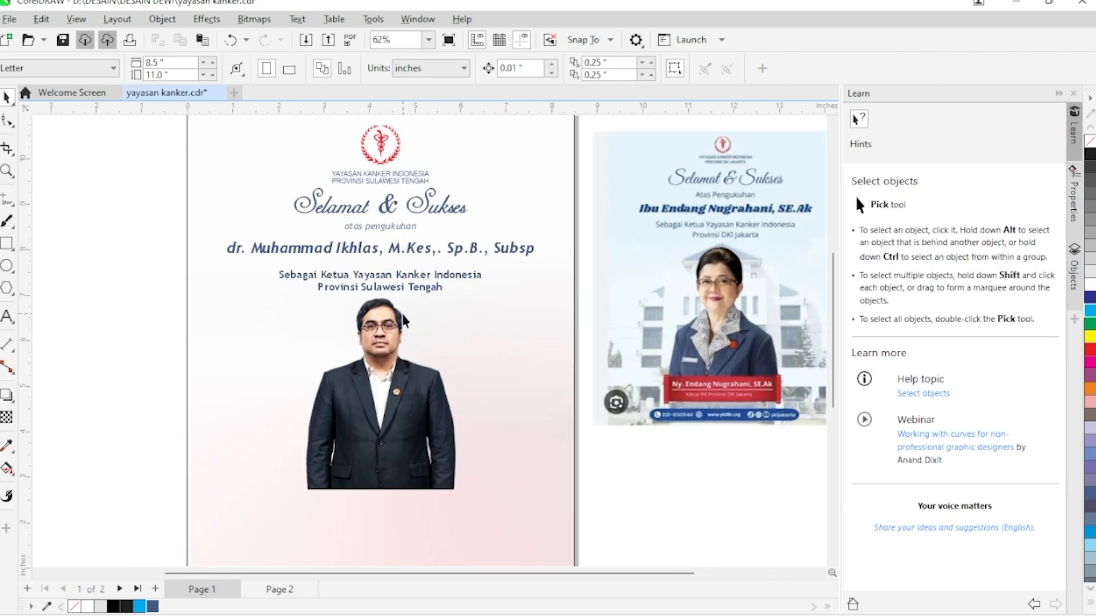
{"action": "scroll", "coordinate": [436, 359], "scroll_direction": "up", "scroll_amount": 2}
{"action": "scroll", "coordinate": [386, 251], "scroll_direction": "down", "scroll_amount": 2}
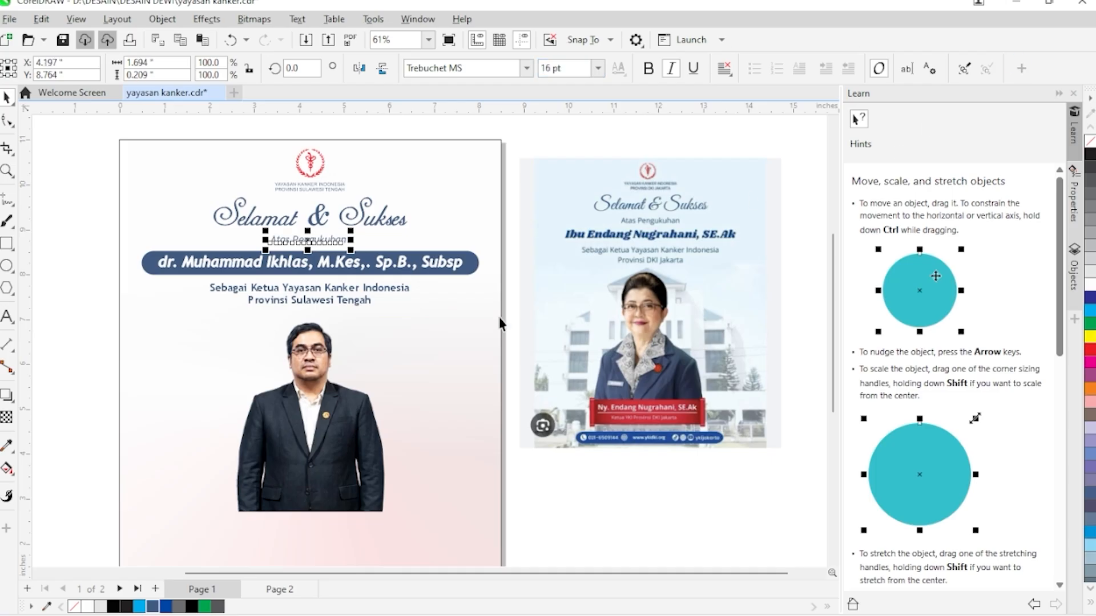
- Trim the lower edge of the man's portrait, enlarge it to about 6.2 inches wide and keep it below the text
{"action": "left_click", "coordinate": [409, 347]}
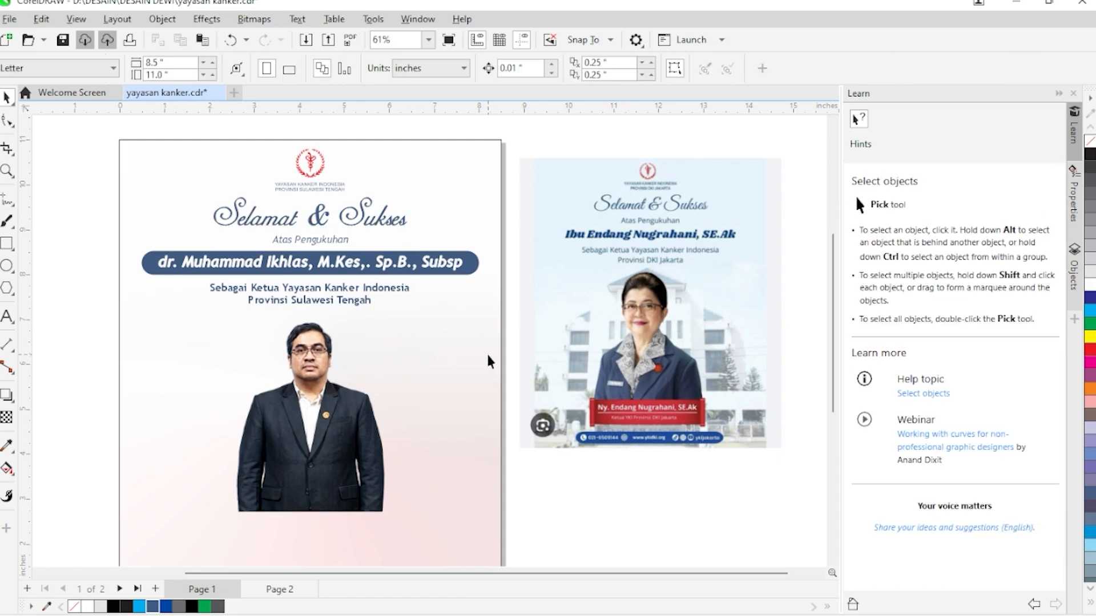
{"action": "key", "text": "F10"}
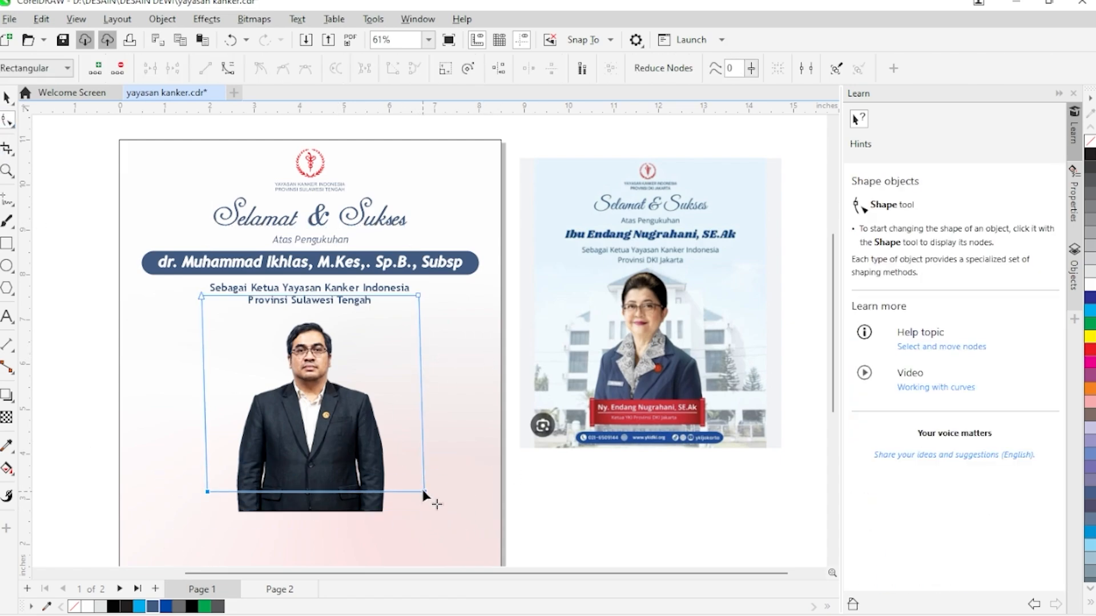
{"action": "key", "text": "space"}
{"action": "mouse_move", "coordinate": [415, 490]}
{"action": "left_mouse_down"}
{"action": "mouse_move", "coordinate": [448, 507]}
{"action": "mouse_move", "coordinate": [405, 500]}
{"action": "left_mouse_up"}
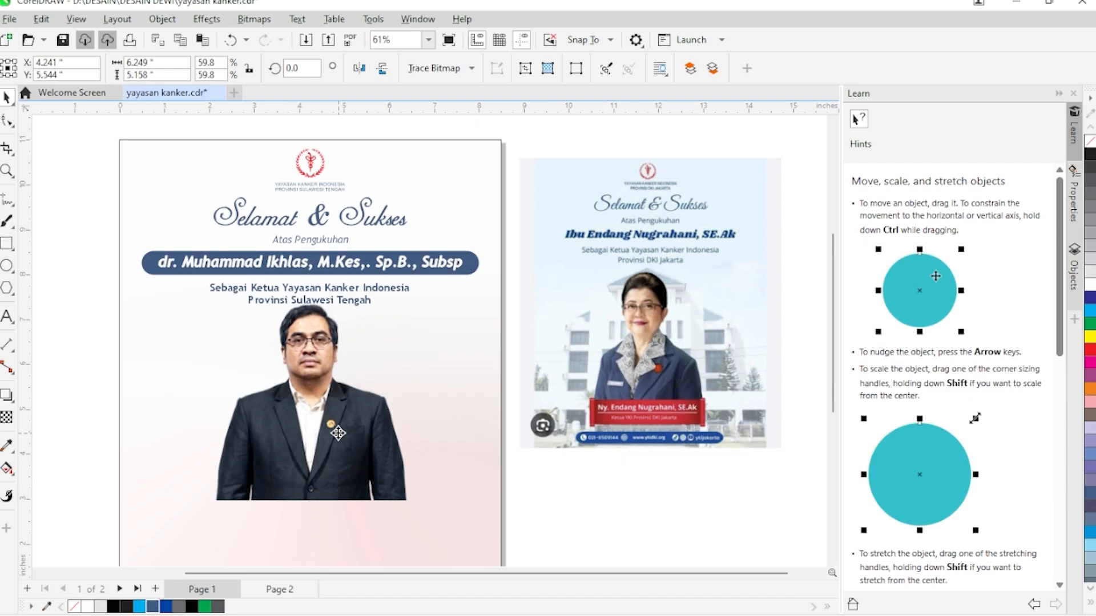
{"action": "left_click_drag", "start_coordinate": [338, 433], "coordinate": [338, 448]}
{"action": "left_click", "coordinate": [583, 507]}
- Place a copy of the dark blue rounded bar at the foot of the page and move the reference poster beside it
{"action": "key", "text": "F4"}
{"action": "left_click_drag", "start_coordinate": [445, 240], "coordinate": [431, 535]}
{"action": "left_click", "coordinate": [593, 319]}
{"action": "left_click_drag", "start_coordinate": [593, 319], "coordinate": [521, 432]}
{"action": "scroll", "coordinate": [482, 541], "scroll_direction": "up", "scroll_amount": 3}
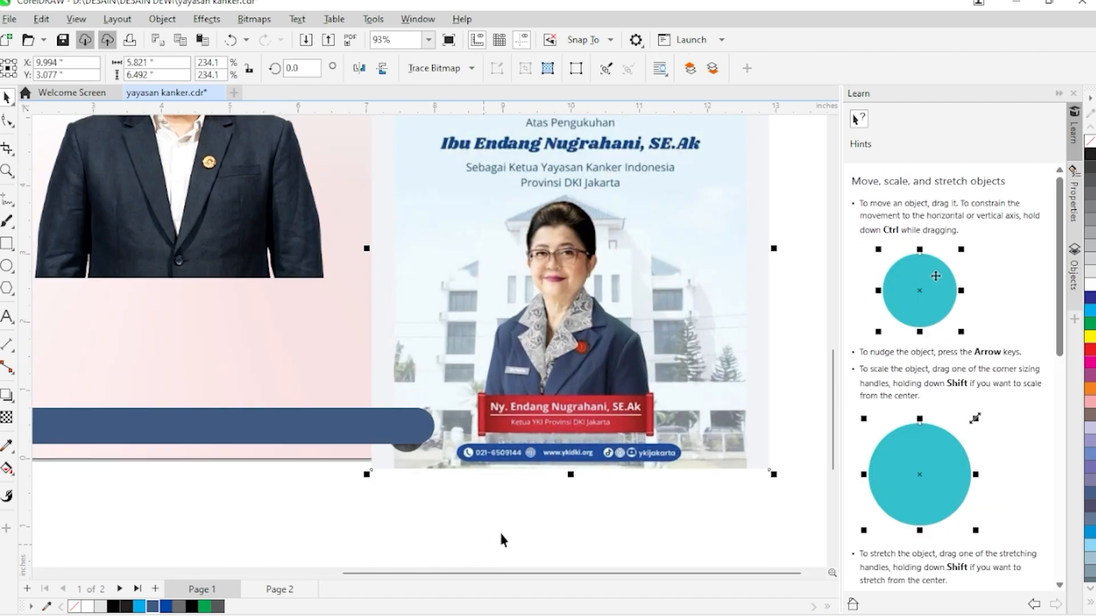
{"action": "left_click", "coordinate": [501, 535]}
{"action": "scroll", "coordinate": [491, 523], "scroll_direction": "up", "scroll_amount": 2}
{"action": "key", "text": "F8"}
{"action": "left_click", "coordinate": [371, 488]}
{"action": "type", "text": "WW"}
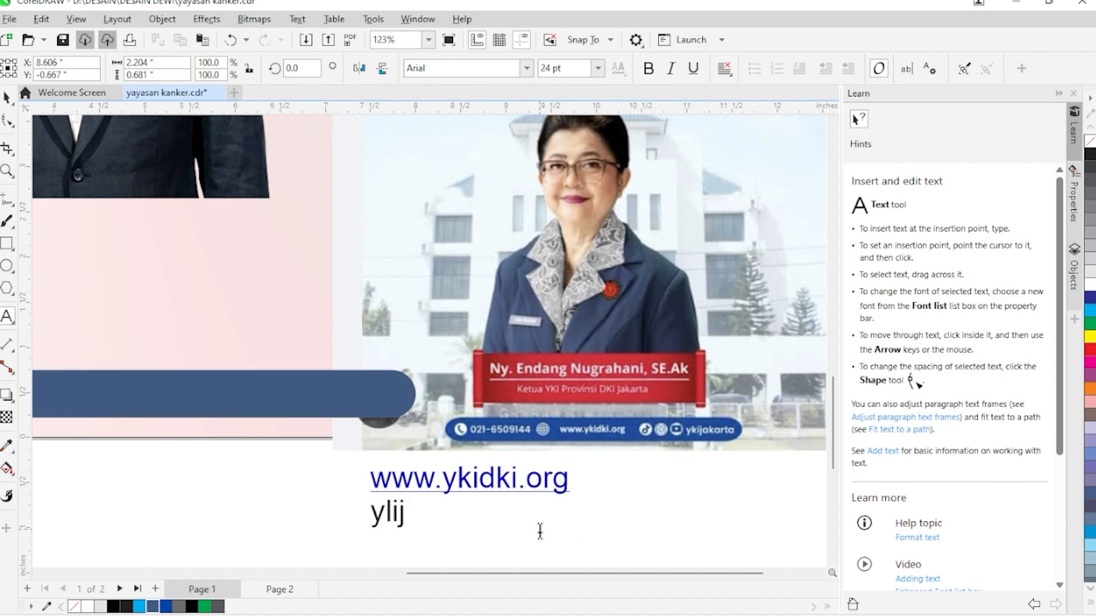
{"action": "key", "text": "ctrl+space"}
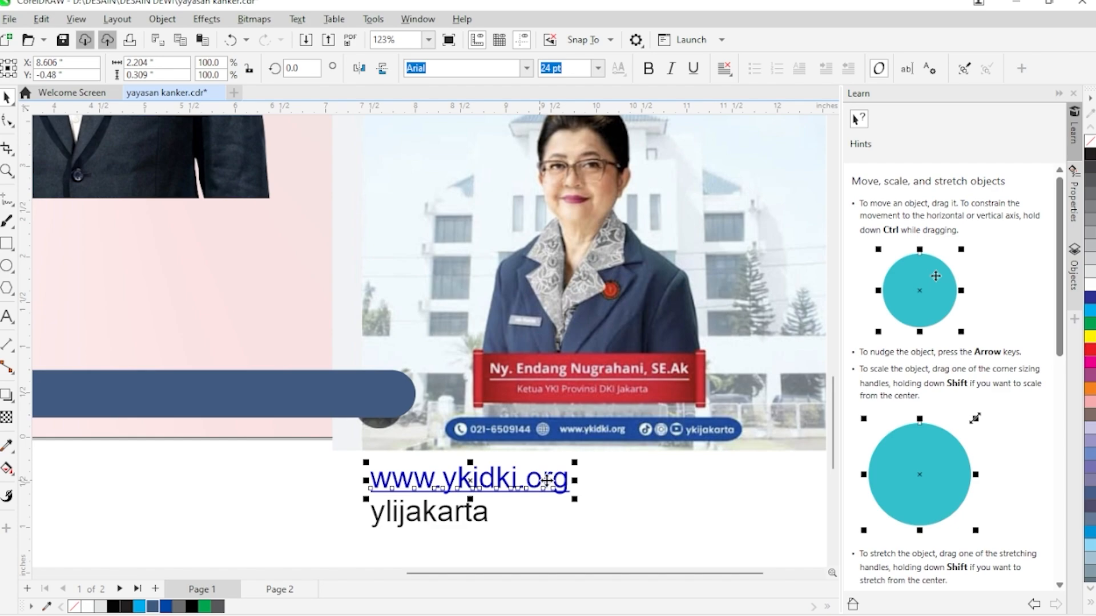
{"action": "key", "text": "ctrl+z"}
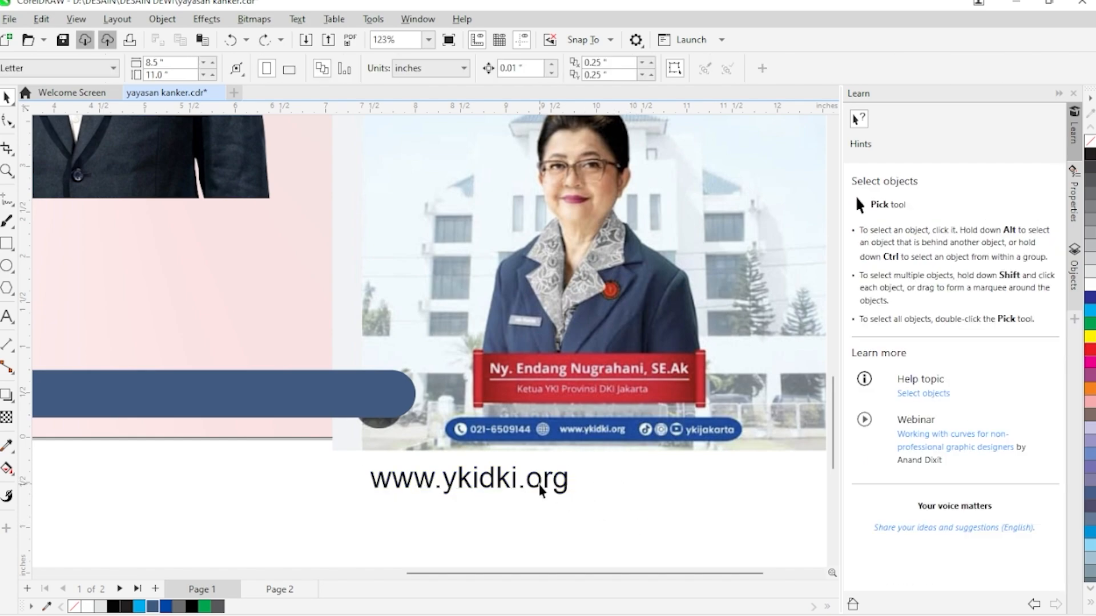
- Place a copy of the web address text beneath it and change its wording to "ykijakarta"
{"action": "left_click_drag", "start_coordinate": [552, 484], "coordinate": [559, 536]}
{"action": "key", "text": "F8"}
{"action": "key", "text": "ctrl+a"}
{"action": "type", "text": "yki"}
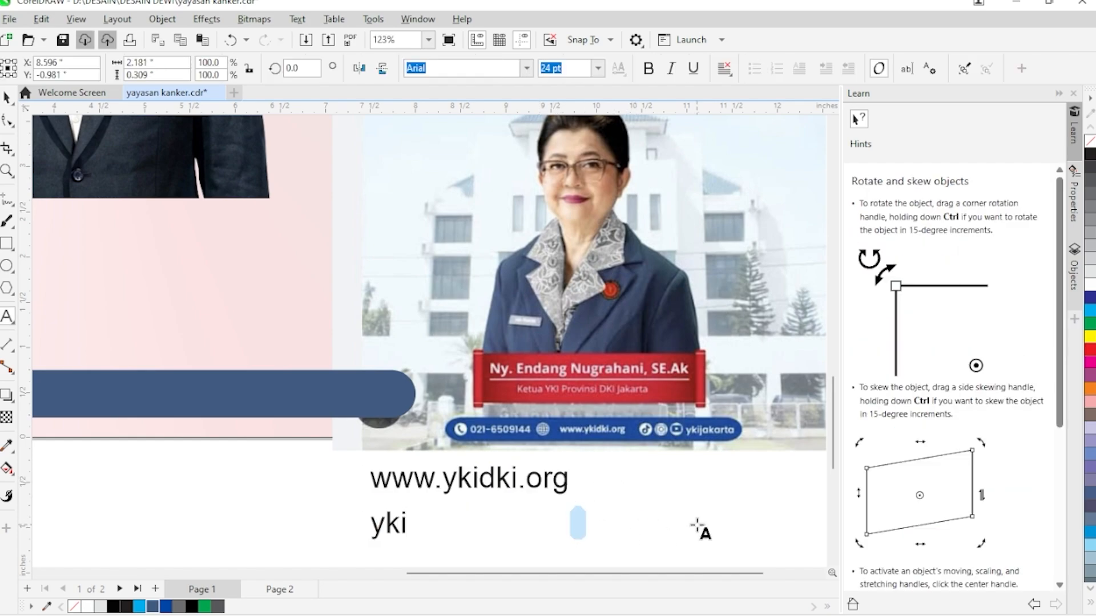
{"action": "key", "text": "ctrl+space"}
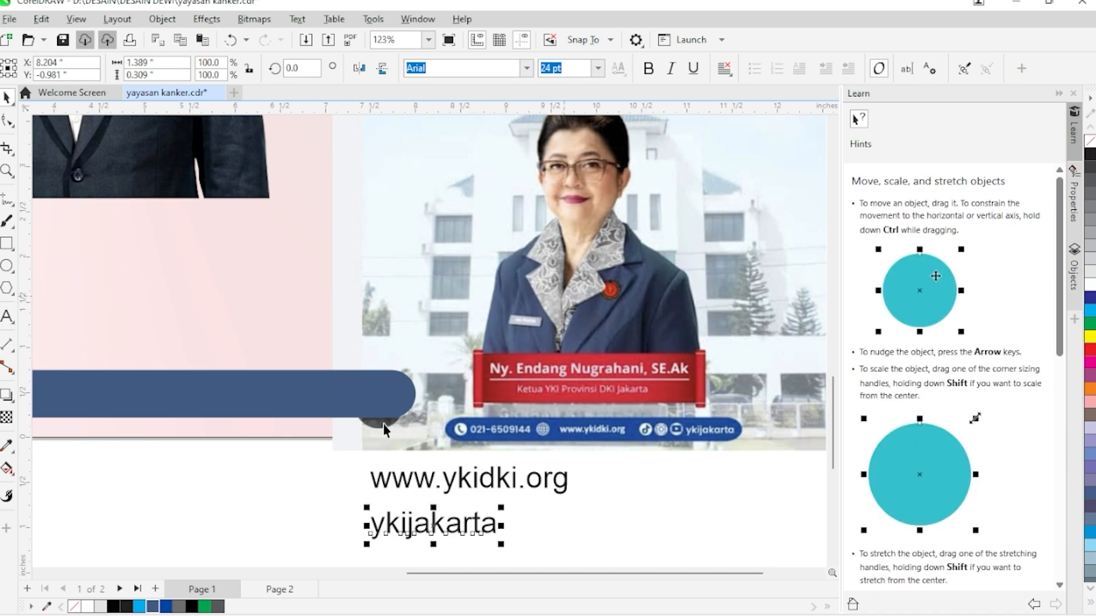
{"action": "scroll", "coordinate": [459, 487], "scroll_direction": "down", "scroll_amount": 1}
{"action": "left_click", "coordinate": [451, 496]}
{"action": "left_click_drag", "start_coordinate": [451, 495], "coordinate": [206, 421]}
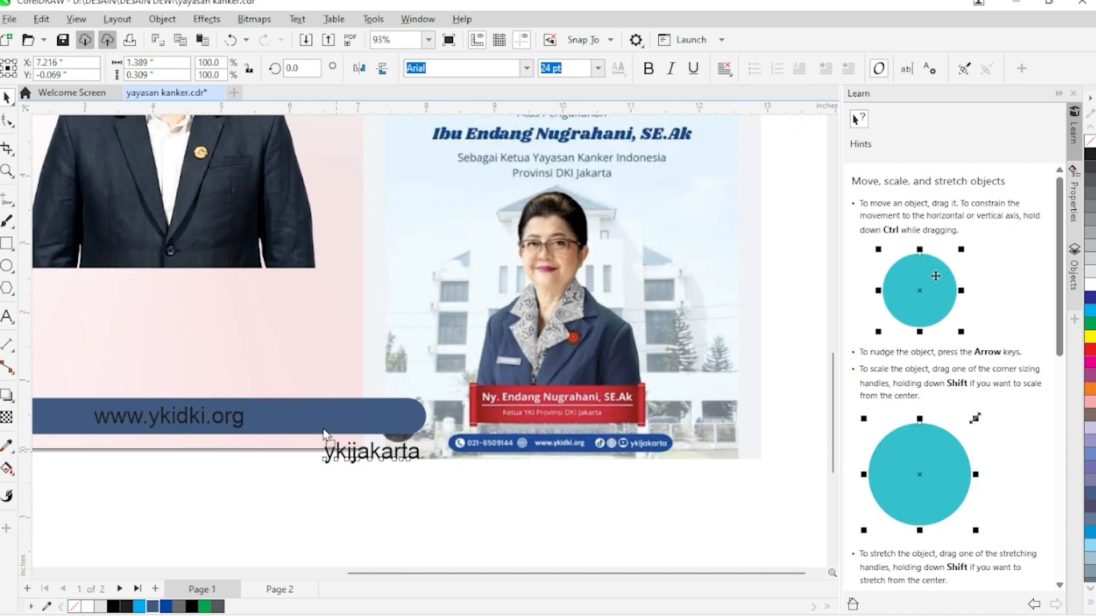
{"action": "scroll", "coordinate": [323, 422], "scroll_direction": "down", "scroll_amount": 1}
{"action": "left_click_drag", "start_coordinate": [354, 437], "coordinate": [214, 440]}
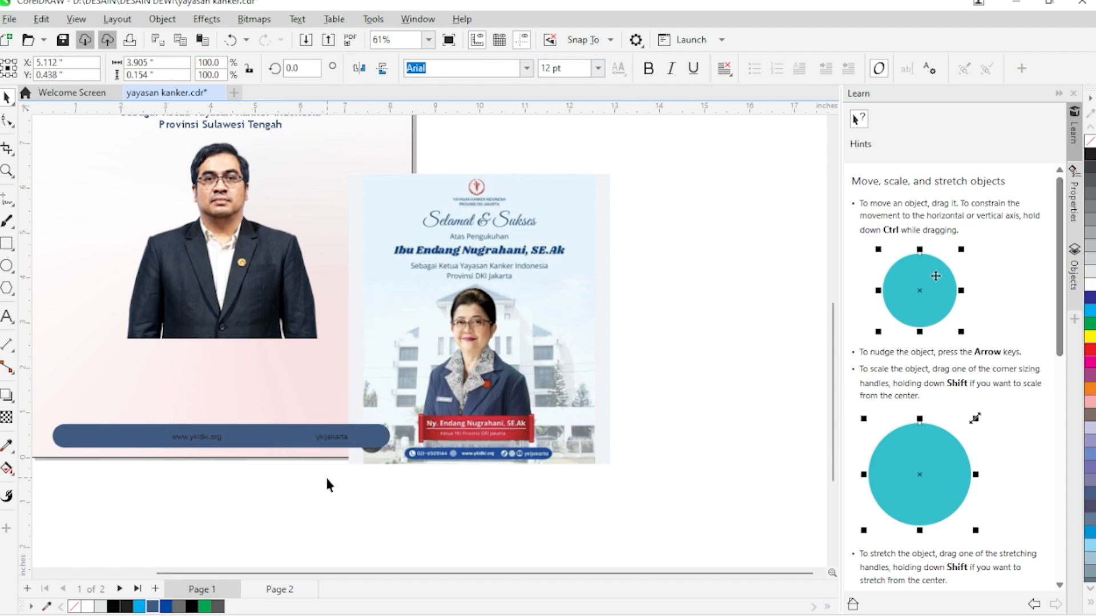
- Move the reference poster further away from the page so it no longer overlaps the footer bar
{"action": "scroll", "coordinate": [329, 482], "scroll_direction": "up", "scroll_amount": 1}
{"action": "left_click", "coordinate": [377, 438]}
{"action": "scroll", "coordinate": [398, 425], "scroll_direction": "down", "scroll_amount": 3}
{"action": "left_click_drag", "start_coordinate": [457, 354], "coordinate": [586, 345]}
{"action": "scroll", "coordinate": [307, 451], "scroll_direction": "up", "scroll_amount": 3}
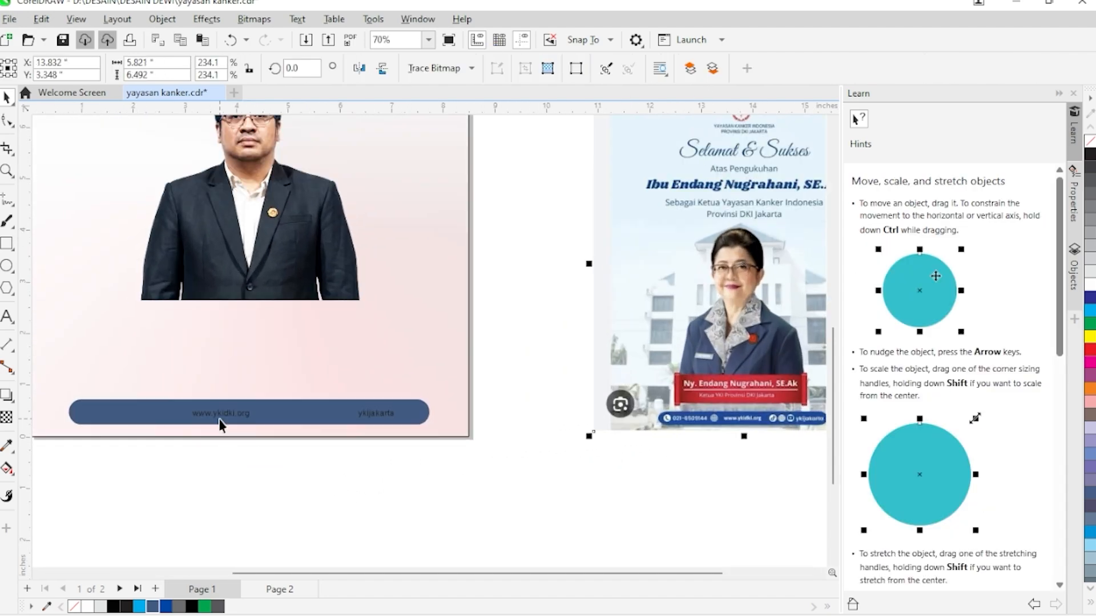
- Set both footer texts to 14 pt in bold white
{"action": "left_click", "coordinate": [219, 416]}
{"action": "scroll", "coordinate": [288, 468], "scroll_direction": "down", "scroll_amount": 3}
{"action": "scroll", "coordinate": [289, 468], "scroll_direction": "up", "scroll_amount": 4}
{"action": "left_click", "coordinate": [395, 406], "text": "shift"}
{"action": "left_click", "coordinate": [584, 69]}
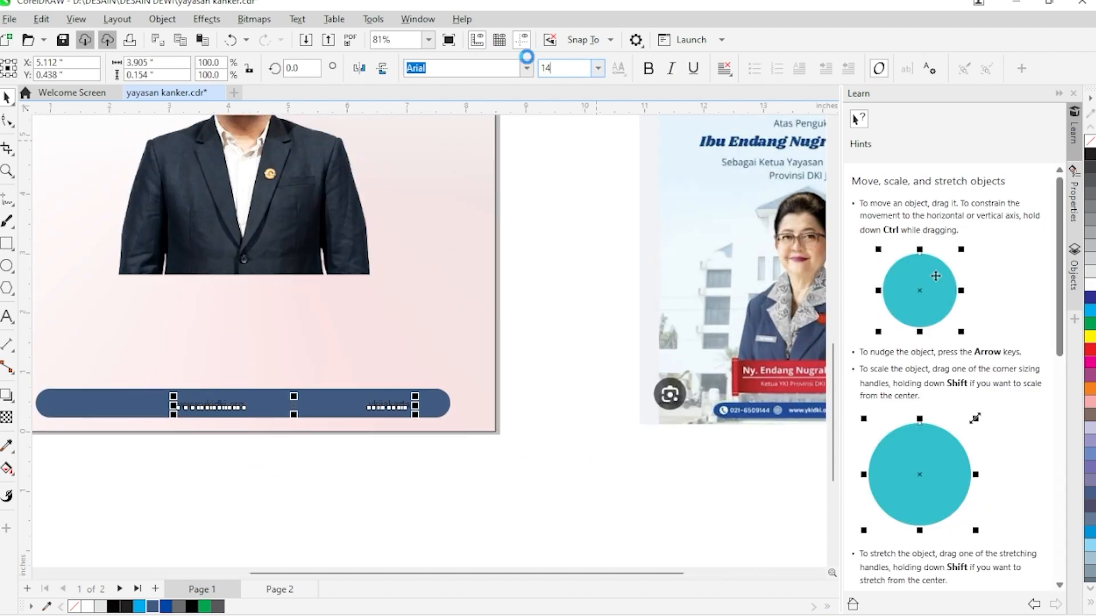
{"action": "left_click", "coordinate": [335, 468]}
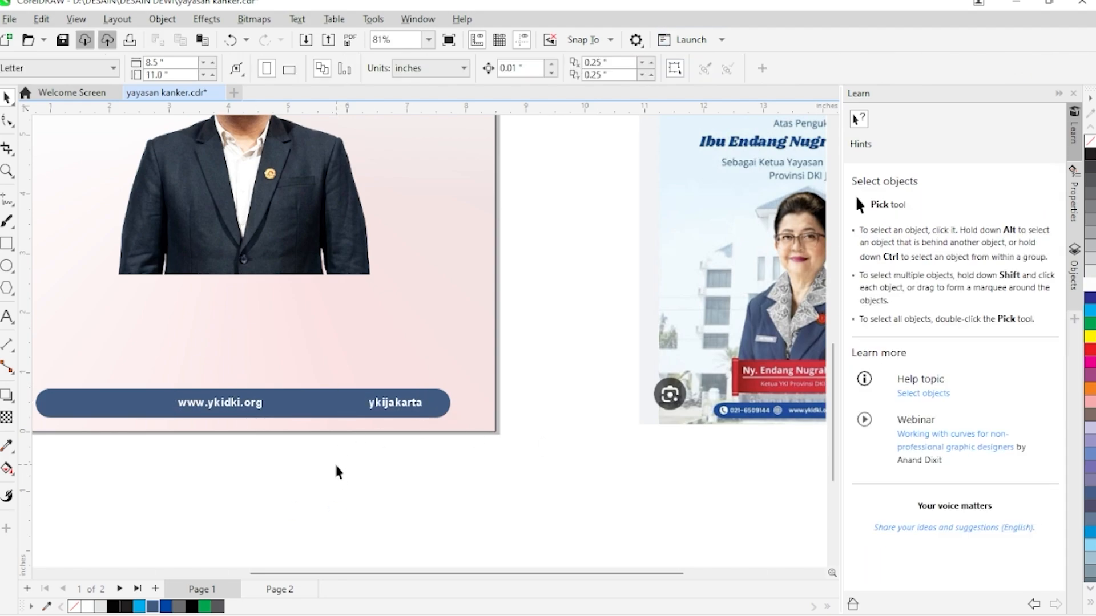
{"action": "scroll", "coordinate": [337, 468], "scroll_direction": "down", "scroll_amount": 4}
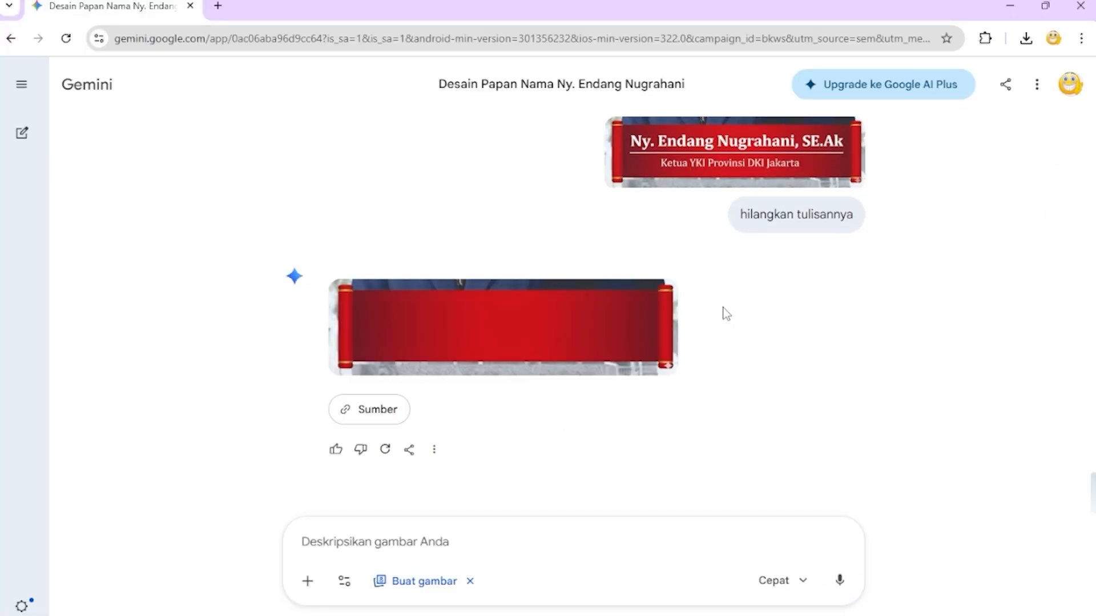
- Bring Gemini's text-free red ribbon image into Photoshop, select the ribbon and delete the background around it
{"action": "left_click", "coordinate": [656, 299]}
{"action": "left_click", "coordinate": [453, 565]}
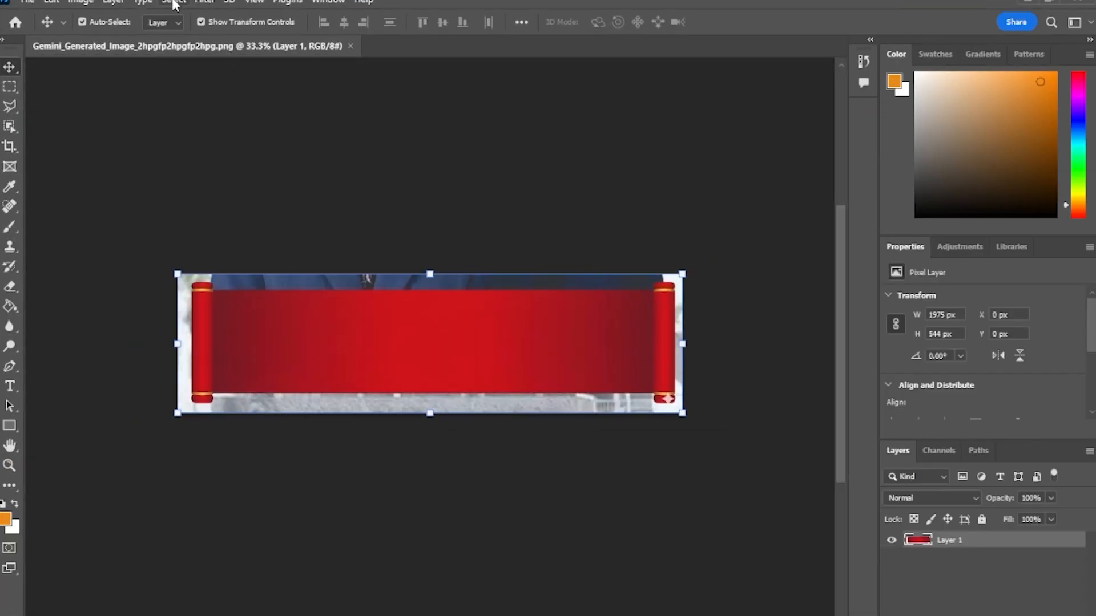
{"action": "left_click", "coordinate": [173, 4]}
{"action": "left_click", "coordinate": [191, 179]}
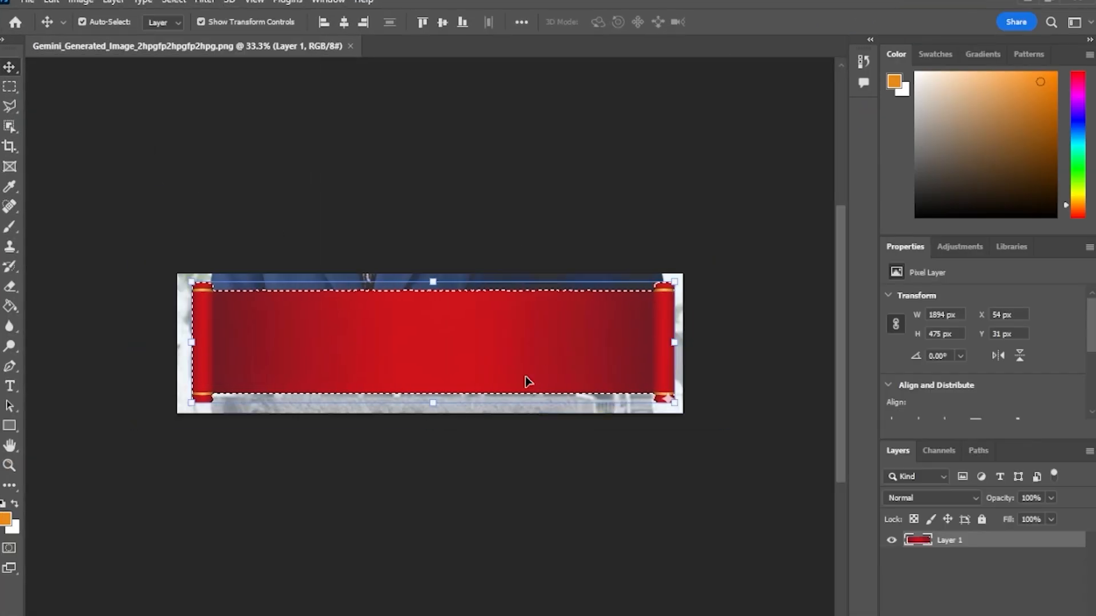
{"action": "key", "text": "ctrl+shift+i"}
{"action": "key", "text": "Delete"}
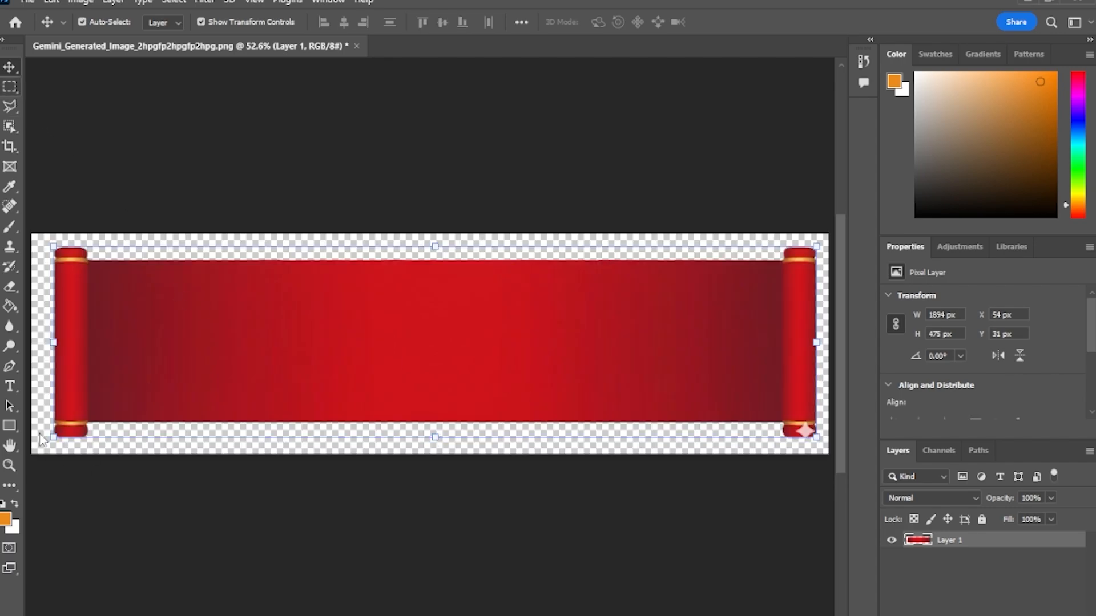
- Cover the watermark on the ribbon's lower right roller with a horizontally flipped copy of the lower left roller end
{"action": "left_click", "coordinate": [10, 88]}
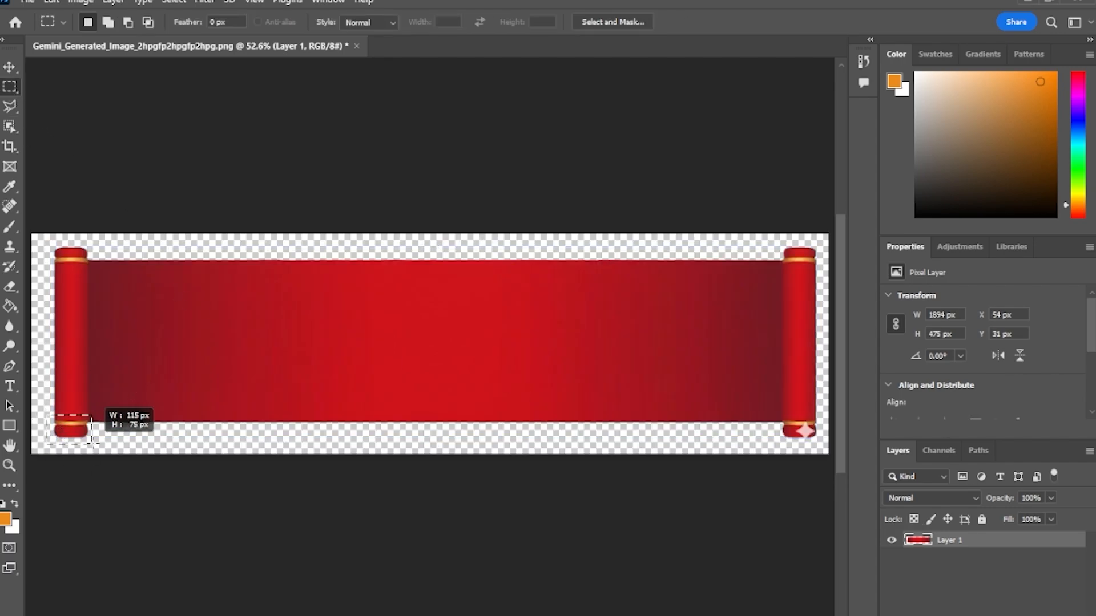
{"action": "left_click", "coordinate": [10, 68]}
{"action": "left_click_drag", "start_coordinate": [78, 431], "coordinate": [805, 480]}
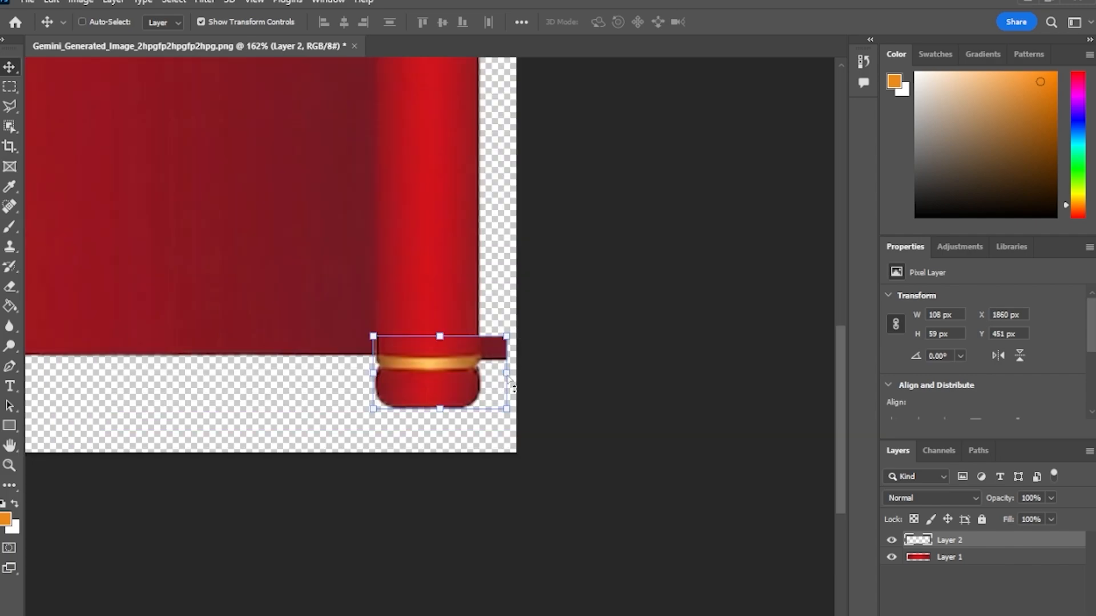
{"action": "left_click_drag", "start_coordinate": [513, 388], "coordinate": [408, 386]}
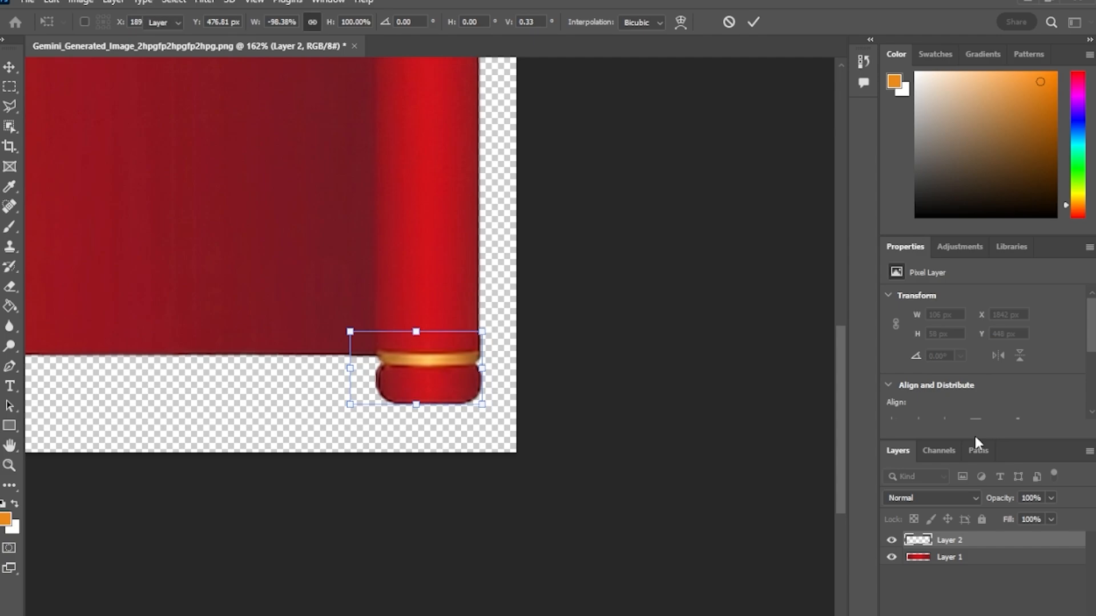
{"action": "key", "text": "Return"}
{"action": "left_click", "coordinate": [643, 438]}
{"action": "key", "text": "ctrl+0"}
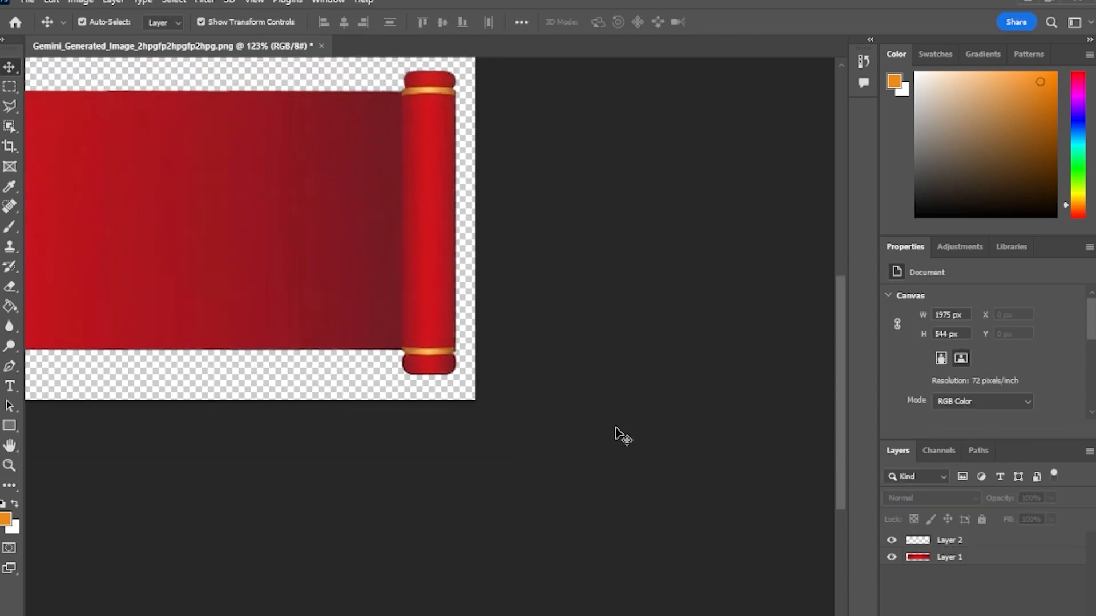
- Export the cleaned ribbon image and place it, scaled down, across the base of the man's portrait in the CorelDRAW poster
{"action": "left_click", "coordinate": [31, 5]}
{"action": "mouse_move", "coordinate": [188, 235]}
{"action": "left_click", "coordinate": [371, 235]}
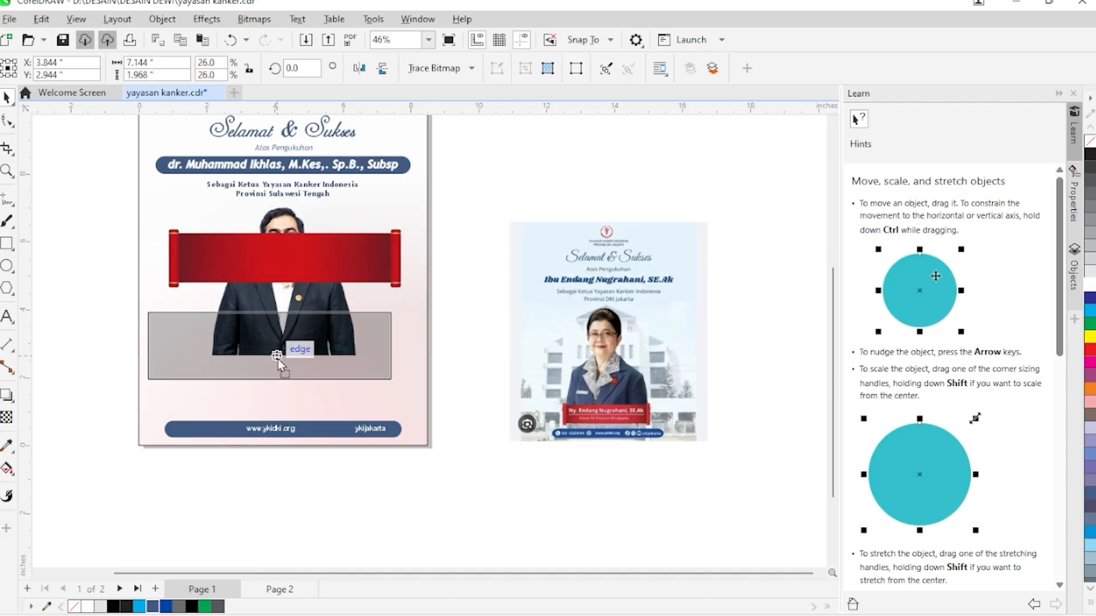
{"action": "scroll", "coordinate": [279, 358], "scroll_direction": "up", "scroll_amount": 3}
{"action": "left_click_drag", "start_coordinate": [320, 328], "coordinate": [311, 366]}
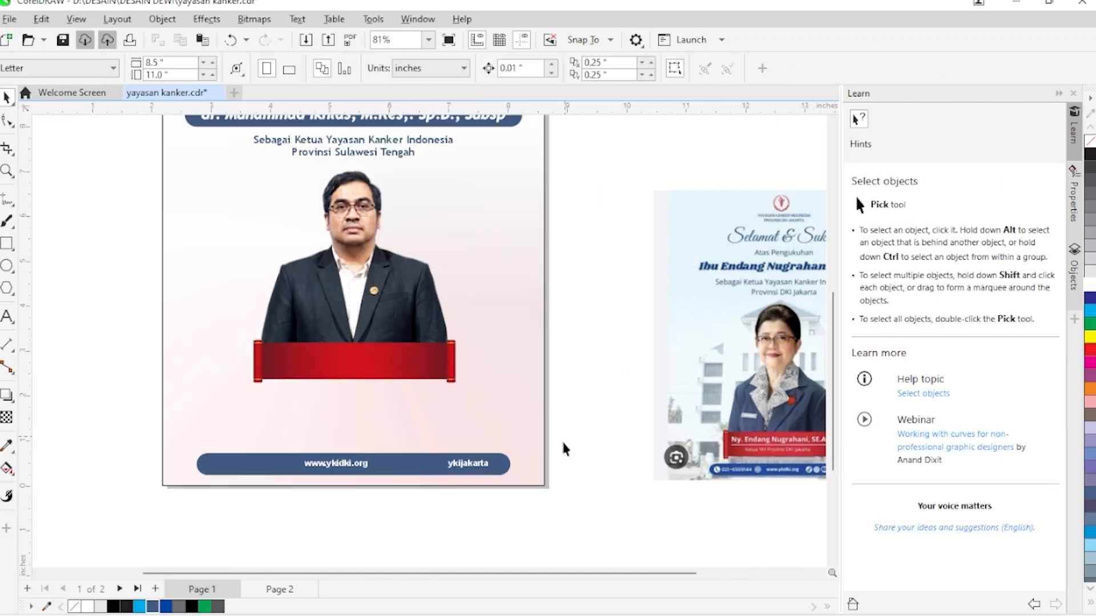
- Copy the doctor's name text onto the red ribbon and shrink it to fit within the ribbon's width
{"action": "left_click_drag", "start_coordinate": [388, 158], "coordinate": [365, 372]}
{"action": "scroll", "coordinate": [371, 377], "scroll_direction": "up", "scroll_amount": 2}
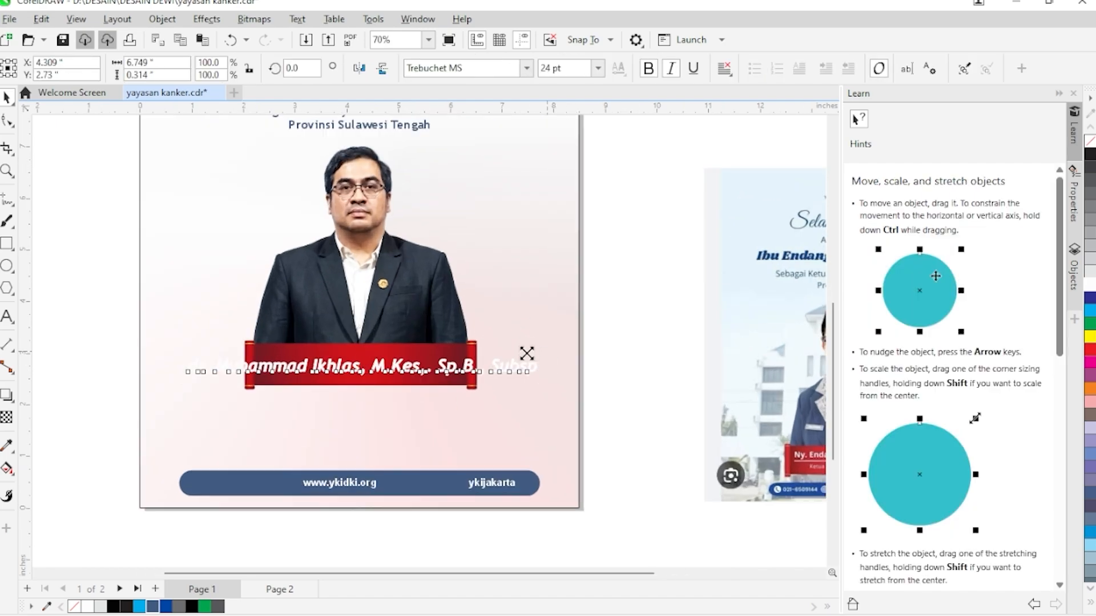
{"action": "scroll", "coordinate": [416, 392], "scroll_direction": "up", "scroll_amount": 1}
{"action": "left_click_drag", "start_coordinate": [526, 355], "coordinate": [425, 342]}
{"action": "scroll", "coordinate": [462, 376], "scroll_direction": "up", "scroll_amount": 1}
{"action": "scroll", "coordinate": [437, 343], "scroll_direction": "up", "scroll_amount": 3}
{"action": "left_click_drag", "start_coordinate": [615, 282], "coordinate": [559, 297]}
- Place the "Atas Pengukuhan" text below the name on the ribbon and reword it as "ketua Yayasan Kanker Indonesia Provinsi Sulawesi Tengah"
{"action": "scroll", "coordinate": [559, 318], "scroll_direction": "down", "scroll_amount": 3}
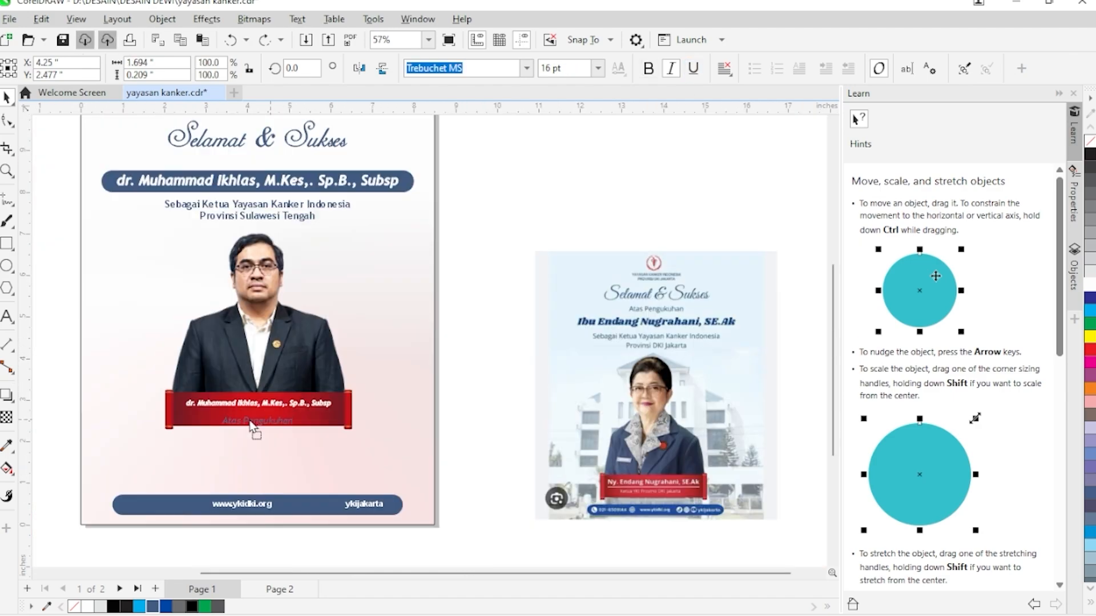
{"action": "scroll", "coordinate": [248, 422], "scroll_direction": "up", "scroll_amount": 5}
{"action": "type", "text": "Atas Pengukuhan"}
{"action": "key", "text": "ctrl+a"}
{"action": "type", "text": "Ketua Yayasan Kanker Indonesia Provinsi Sulawesi Tengah"}
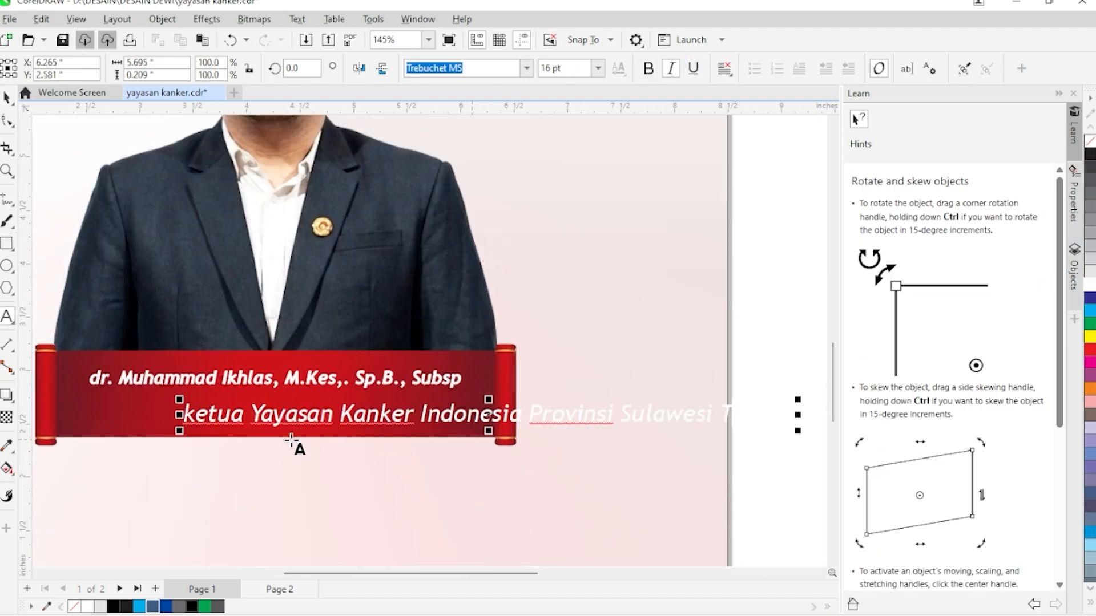
- Set the position title on the ribbon to 12 pt and centre it horizontally on the ribbon
{"action": "key", "text": "ctrl+a"}
{"action": "key", "text": "ctrl+space"}
{"action": "left_click", "coordinate": [297, 395], "text": "shift"}
{"action": "key", "text": "c"}
{"action": "left_click", "coordinate": [625, 142]}
{"action": "left_click", "coordinate": [484, 419]}
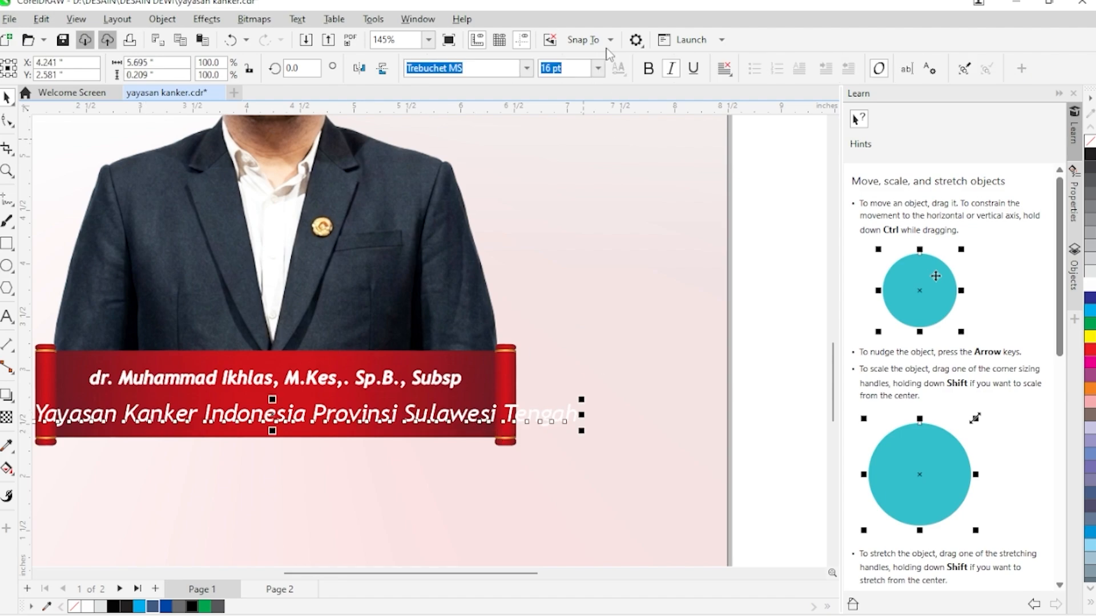
{"action": "type", "text": "12"}
{"action": "key", "text": "Return"}
{"action": "left_click", "coordinate": [459, 432], "text": "shift"}
{"action": "key", "text": "c"}
{"action": "left_click", "coordinate": [457, 485]}
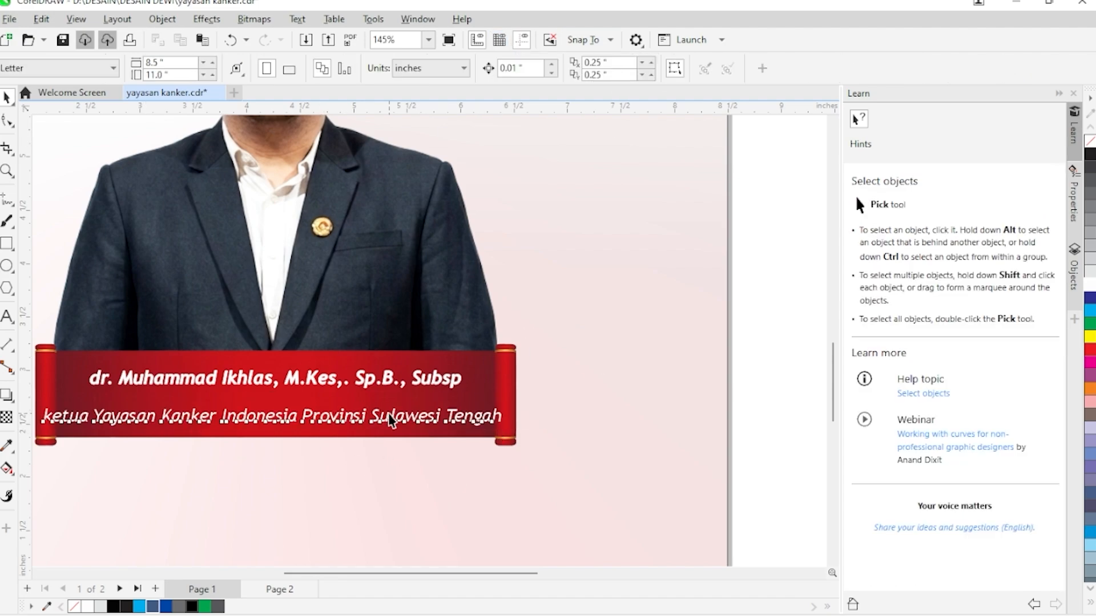
- Capitalise the first word of the position title, "Ketua", and shrink the line to about 8.6 pt
{"action": "double_click", "coordinate": [416, 416]}
{"action": "key", "text": "ctrl+a"}
{"action": "scroll", "coordinate": [416, 415], "scroll_direction": "down", "scroll_amount": 4}
{"action": "scroll", "coordinate": [458, 448], "scroll_direction": "up", "scroll_amount": 6}
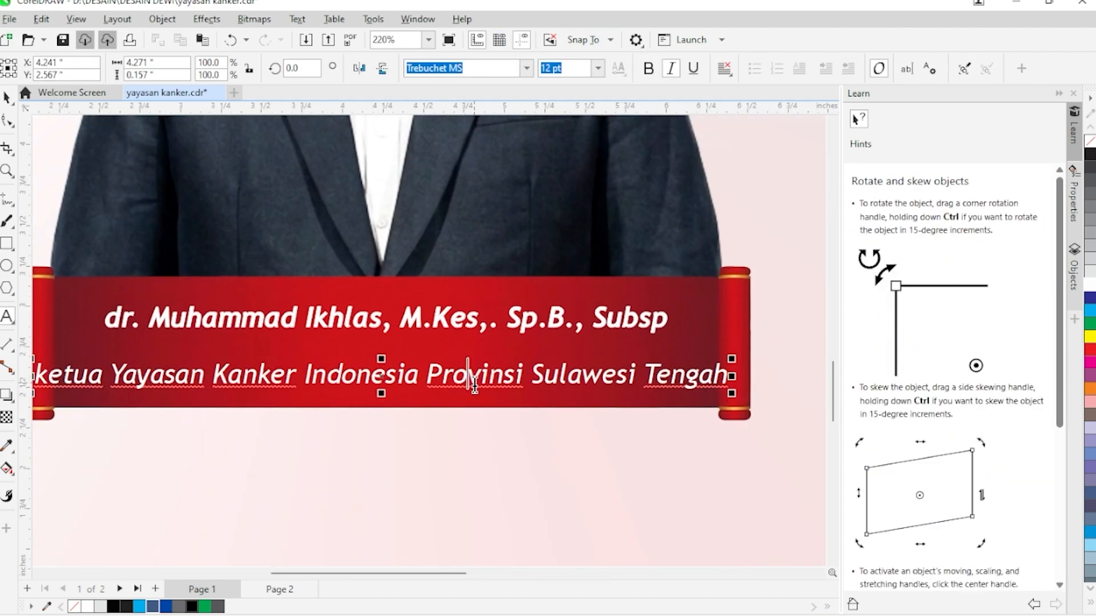
{"action": "key", "text": "shift+F3"}
{"action": "key", "text": "Return"}
{"action": "key", "text": "ctrl+space"}
{"action": "left_click_drag", "start_coordinate": [702, 393], "coordinate": [587, 438]}
{"action": "scroll", "coordinate": [569, 397], "scroll_direction": "up", "scroll_amount": 1}
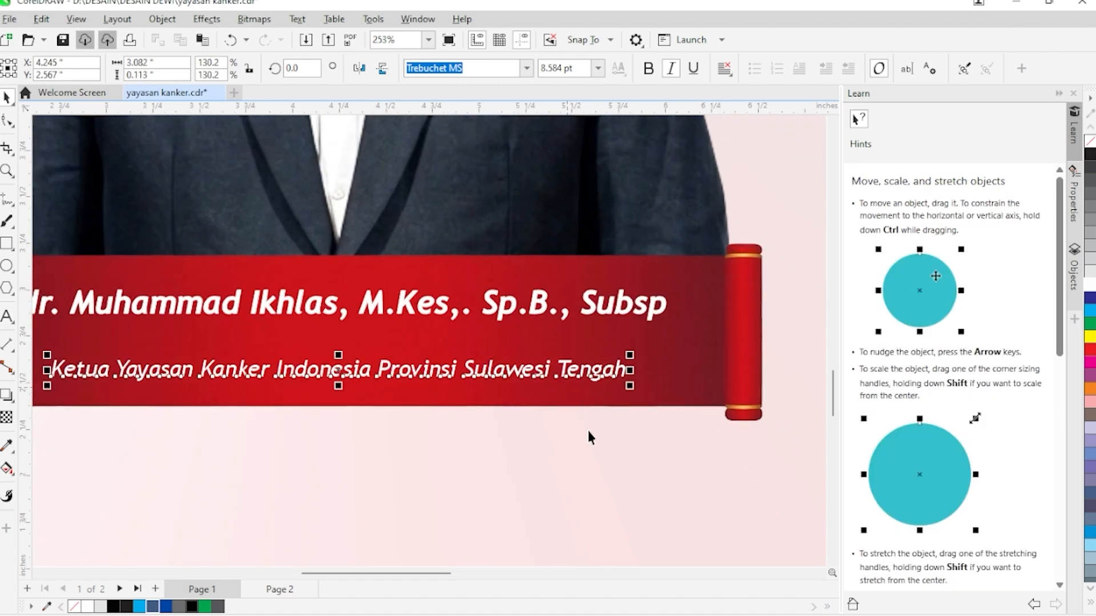
{"action": "scroll", "coordinate": [587, 438], "scroll_direction": "down", "scroll_amount": 1}
{"action": "left_click", "coordinate": [587, 438]}
- Draw a white rectangle about 2.59 by 0.085 inches between the ribbon's two text lines and convert it to curves
{"action": "left_click", "coordinate": [6, 248]}
{"action": "mouse_move", "coordinate": [157, 342]}
{"action": "left_mouse_down"}
{"action": "mouse_move", "coordinate": [548, 367]}
{"action": "mouse_move", "coordinate": [577, 358]}
{"action": "left_mouse_up"}
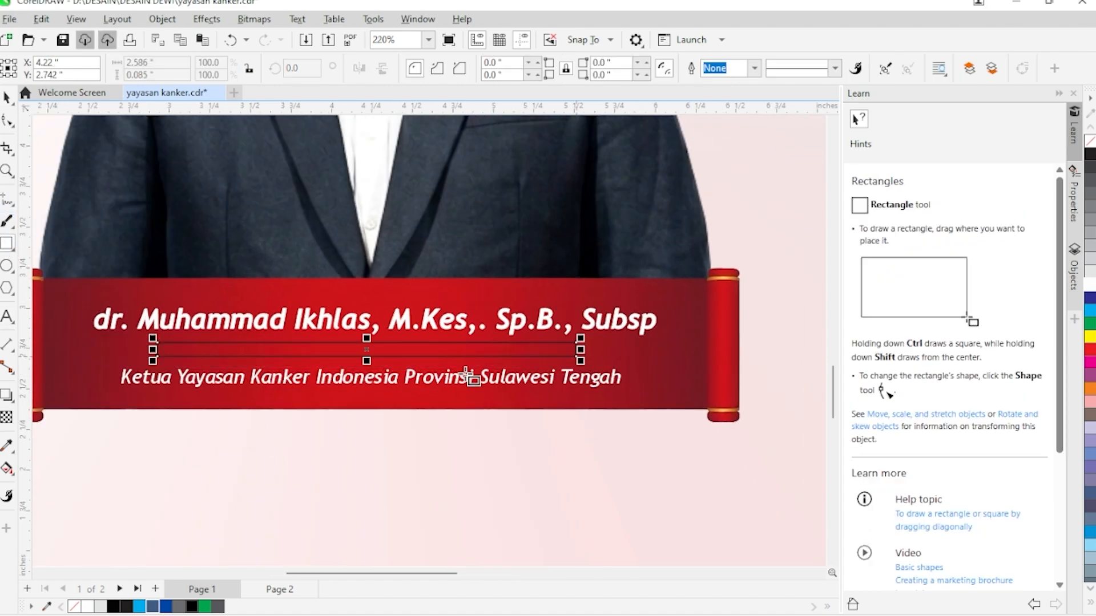
{"action": "left_click", "coordinate": [1090, 285]}
{"action": "scroll", "coordinate": [1092, 224], "scroll_direction": "up", "scroll_amount": 1}
{"action": "key", "text": "space"}
{"action": "key", "text": "F10"}
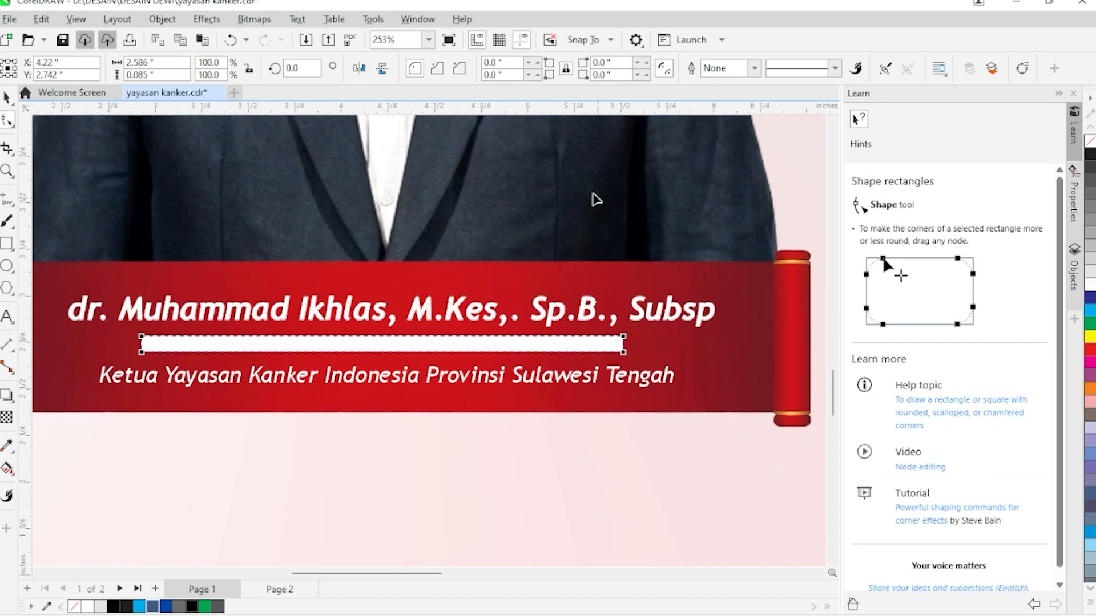
{"action": "key", "text": "space"}
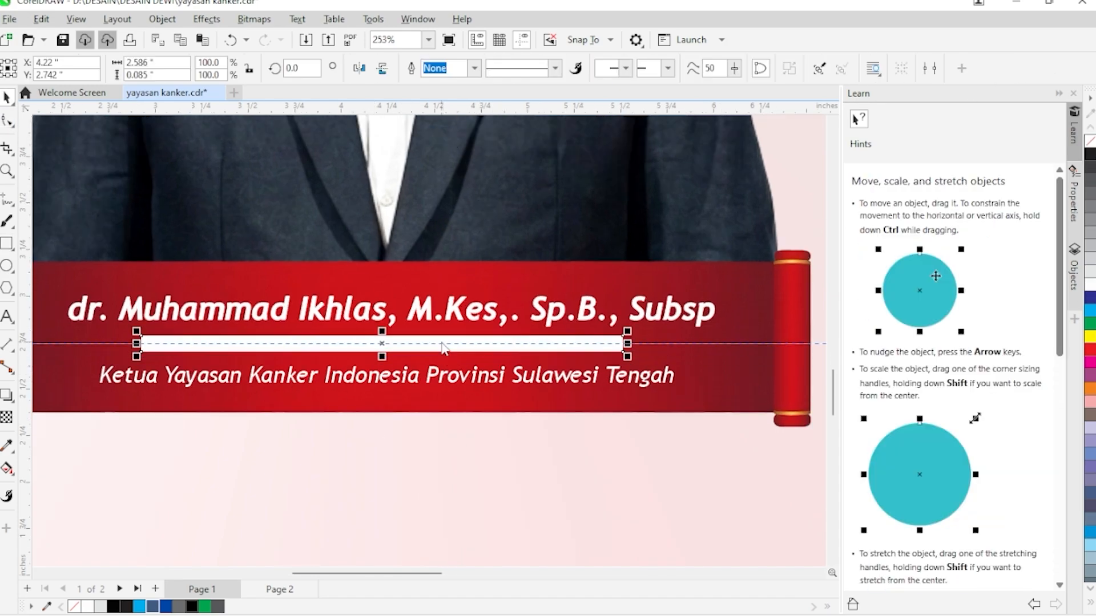
- Position horizontal and vertical guidelines through the centre of the white rectangle
{"action": "left_click_drag", "start_coordinate": [457, 346], "coordinate": [460, 358]}
{"action": "scroll", "coordinate": [451, 348], "scroll_direction": "up", "scroll_amount": 3}
{"action": "left_click", "coordinate": [435, 343]}
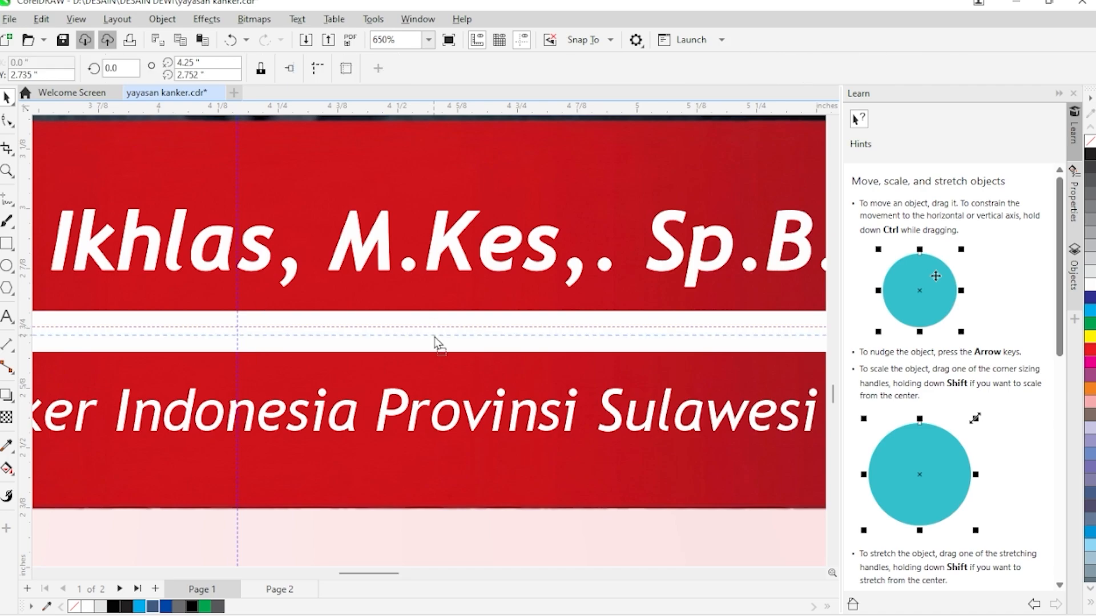
{"action": "left_click", "coordinate": [343, 506]}
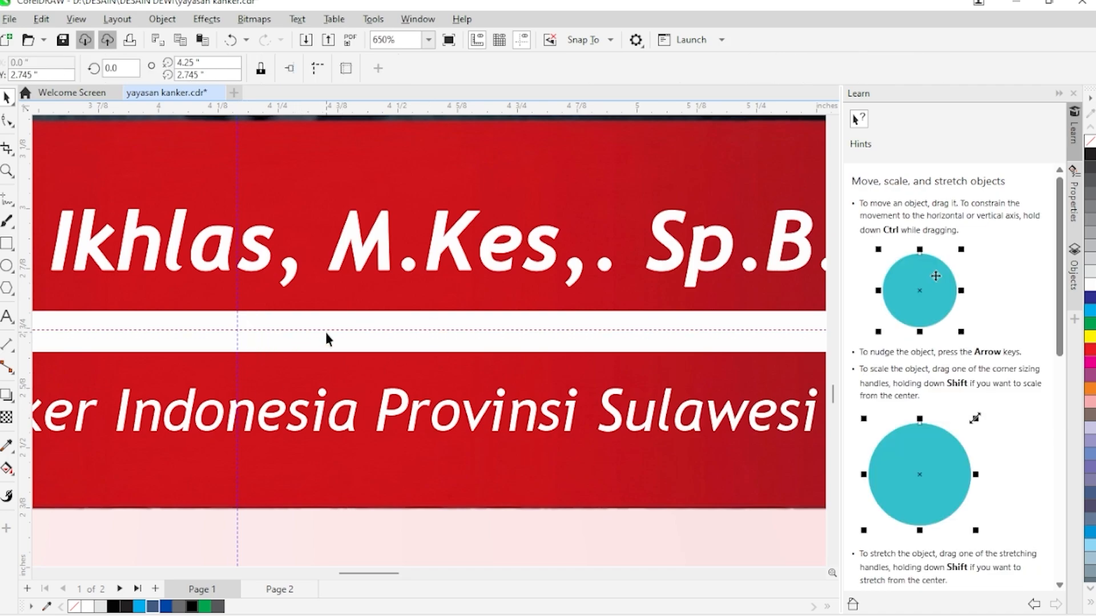
{"action": "scroll", "coordinate": [325, 334], "scroll_direction": "up", "scroll_amount": 3}
{"action": "scroll", "coordinate": [206, 331], "scroll_direction": "down", "scroll_amount": 2}
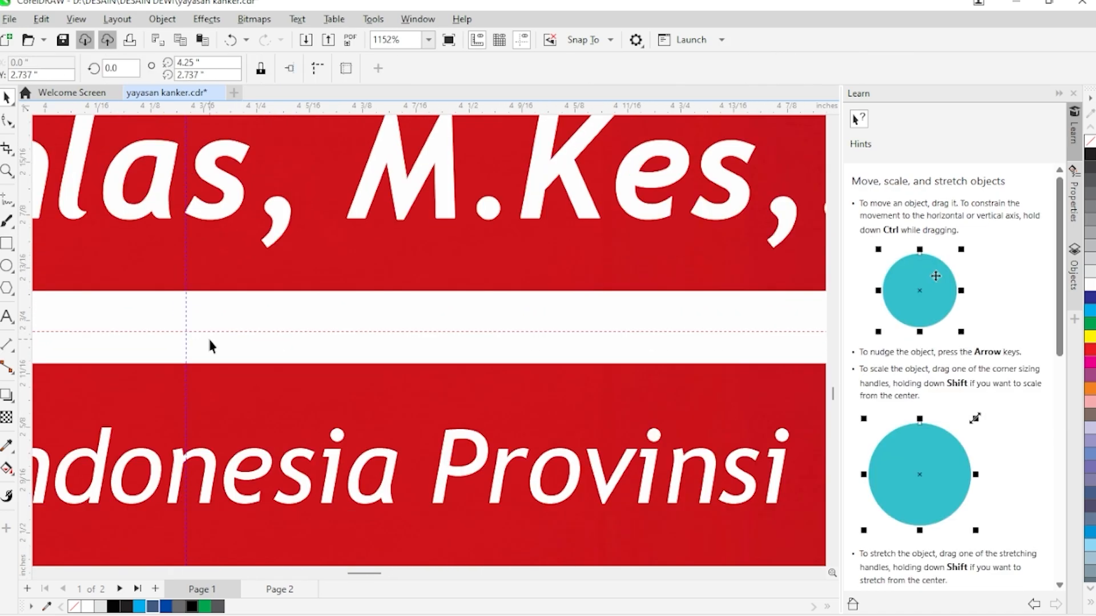
{"action": "left_click_drag", "start_coordinate": [227, 248], "coordinate": [231, 250]}
{"action": "scroll", "coordinate": [316, 344], "scroll_direction": "down", "scroll_amount": 3}
{"action": "left_click", "coordinate": [418, 473]}
- Try to taper the white rectangle's left end to a point by moving its end nodes onto the horizontal guideline
{"action": "left_click", "coordinate": [394, 337]}
{"action": "scroll", "coordinate": [395, 338], "scroll_direction": "down", "scroll_amount": 1}
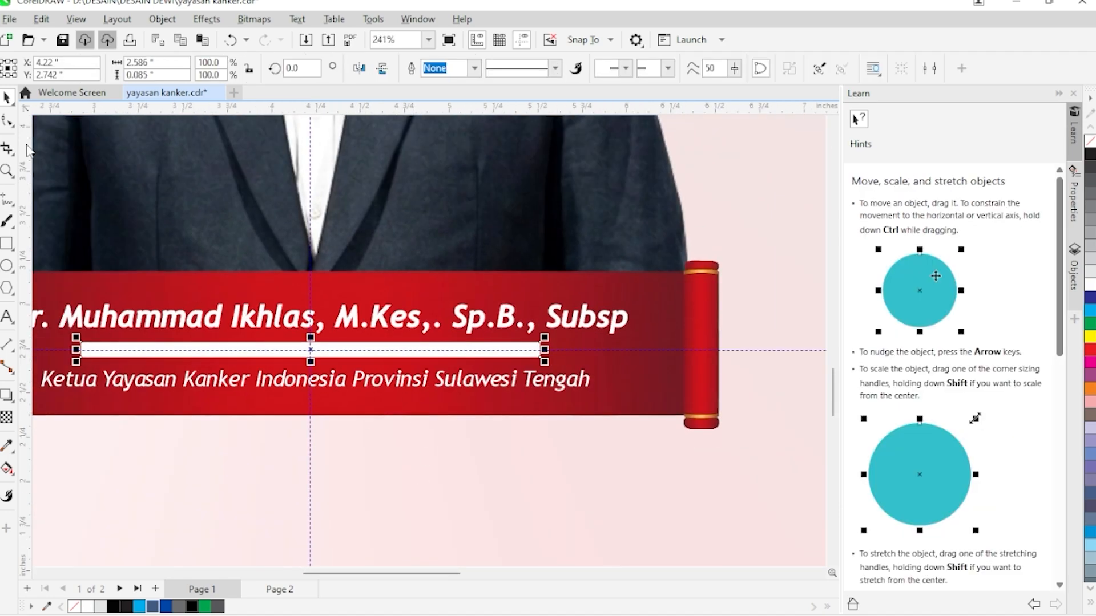
{"action": "key", "text": "F10"}
{"action": "scroll", "coordinate": [76, 367], "scroll_direction": "up", "scroll_amount": 3}
{"action": "left_click_drag", "start_coordinate": [85, 336], "coordinate": [87, 307]}
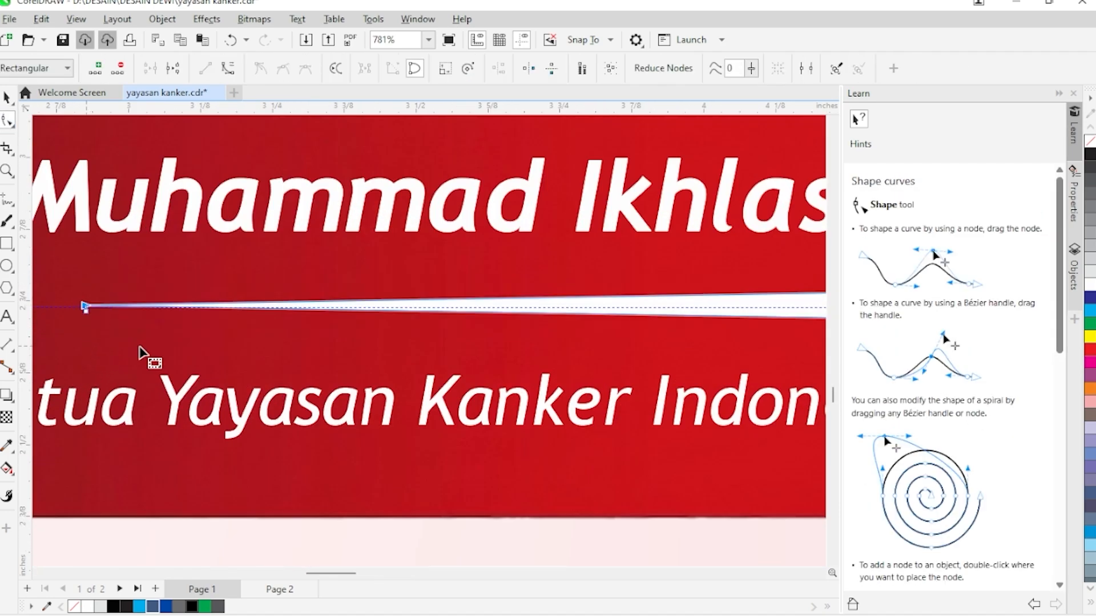
{"action": "scroll", "coordinate": [539, 371], "scroll_direction": "down", "scroll_amount": 2}
{"action": "scroll", "coordinate": [411, 447], "scroll_direction": "down", "scroll_amount": 1}
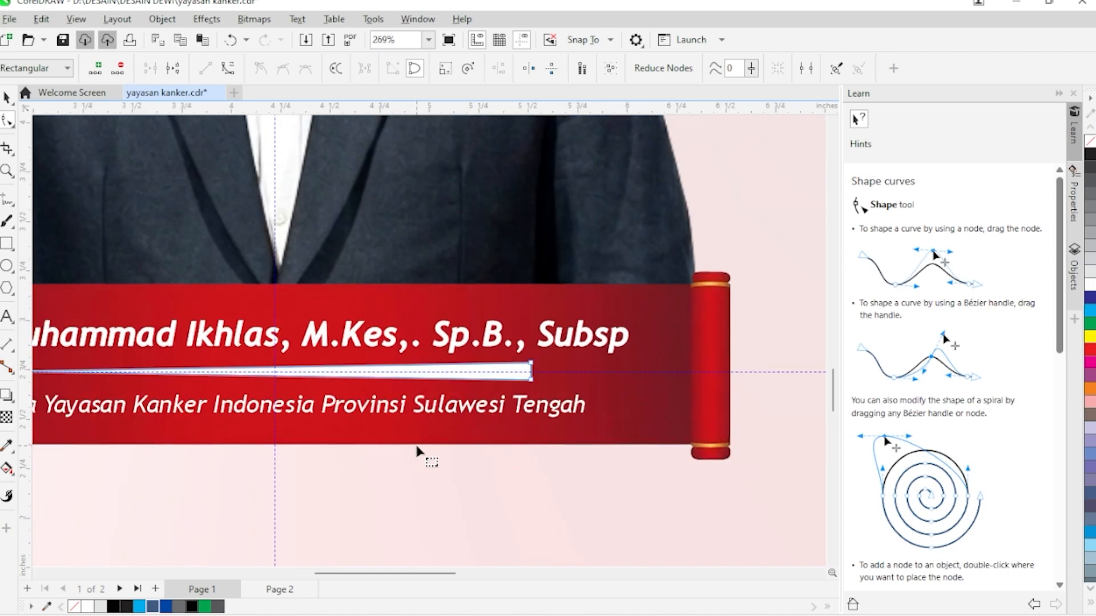
{"action": "key", "text": "ctrl+z"}
- Taper the left end of the white divider to a point on the horizontal guideline
{"action": "scroll", "coordinate": [343, 377], "scroll_direction": "left", "scroll_amount": 3}
{"action": "scroll", "coordinate": [194, 374], "scroll_direction": "up", "scroll_amount": 3}
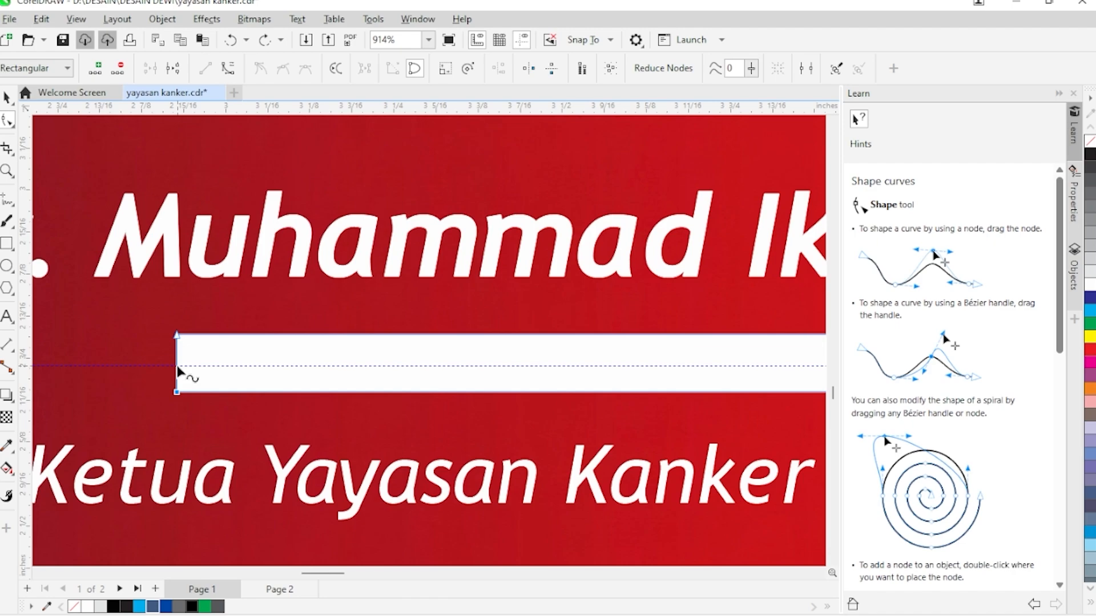
{"action": "left_click_drag", "start_coordinate": [180, 363], "coordinate": [176, 367]}
{"action": "scroll", "coordinate": [224, 373], "scroll_direction": "down", "scroll_amount": 3}
{"action": "scroll", "coordinate": [546, 377], "scroll_direction": "up", "scroll_amount": 2}
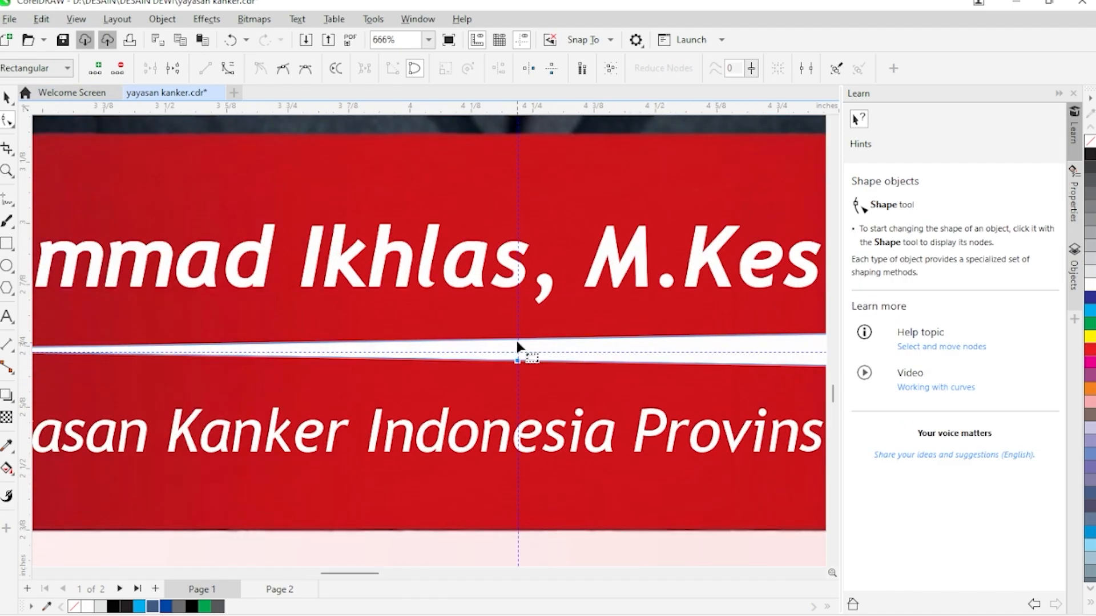
- Taper the right end of the white divider to a point on the horizontal guideline, leaving its middle thickest
{"action": "scroll", "coordinate": [675, 367], "scroll_direction": "down", "scroll_amount": 4}
{"action": "scroll", "coordinate": [753, 354], "scroll_direction": "up", "scroll_amount": 4}
{"action": "scroll", "coordinate": [755, 340], "scroll_direction": "up", "scroll_amount": 1}
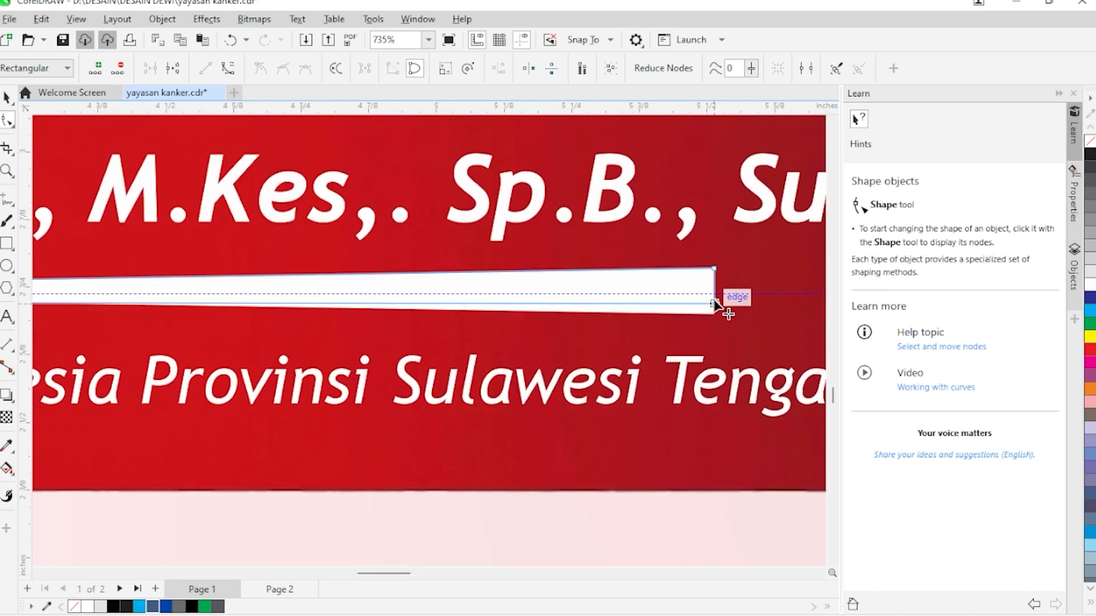
{"action": "left_click_drag", "start_coordinate": [714, 268], "coordinate": [714, 295]}
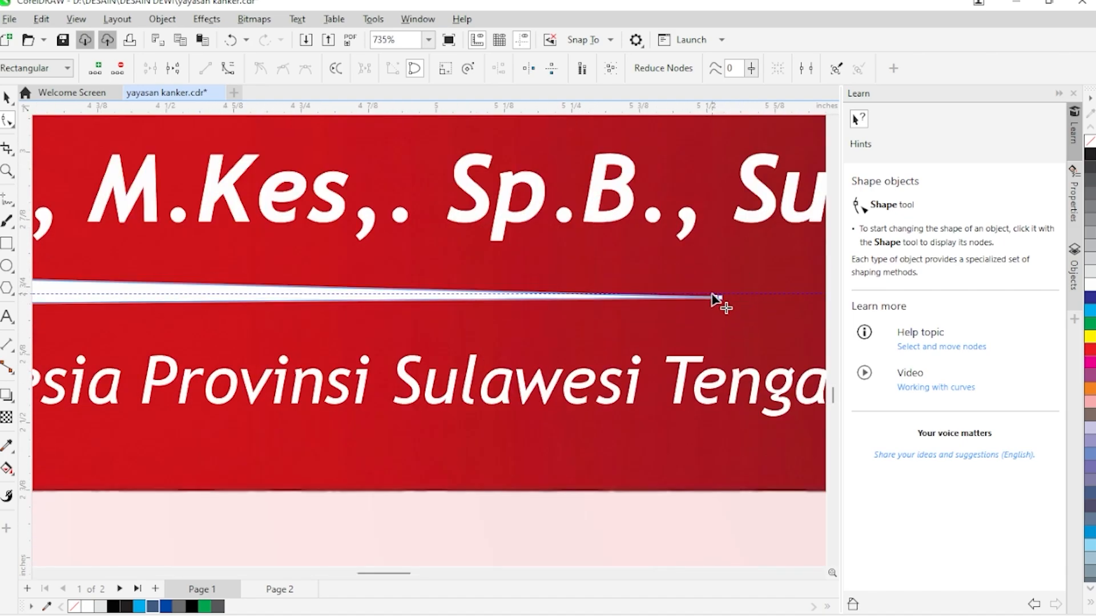
{"action": "scroll", "coordinate": [754, 308], "scroll_direction": "down", "scroll_amount": 3}
{"action": "key", "text": "space"}
{"action": "scroll", "coordinate": [498, 468], "scroll_direction": "down", "scroll_amount": 3}
{"action": "left_click", "coordinate": [473, 445]}
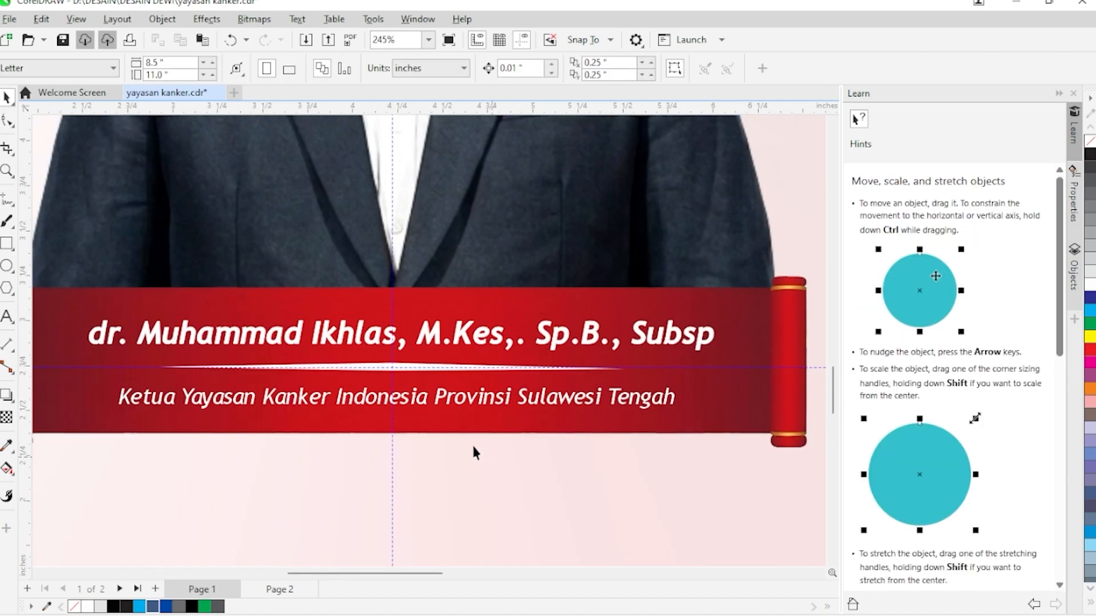
- Thin the middle of the tapered divider by moving its upper and lower centre nodes towards each other
{"action": "left_click", "coordinate": [460, 370]}
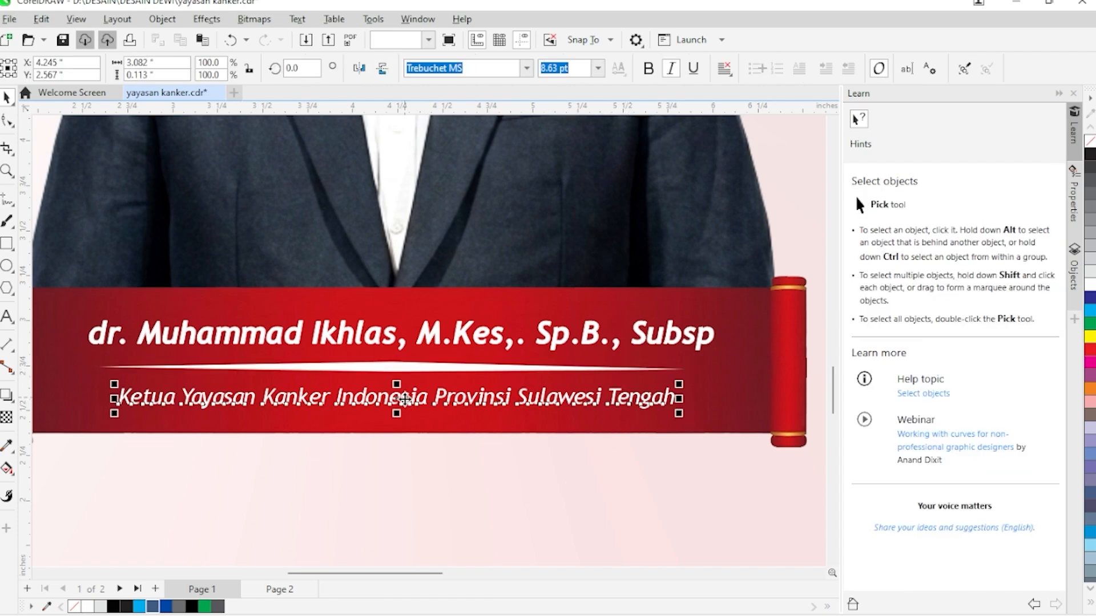
{"action": "scroll", "coordinate": [392, 371], "scroll_direction": "up", "scroll_amount": 6}
{"action": "key", "text": "F10"}
{"action": "left_click_drag", "start_coordinate": [372, 342], "coordinate": [372, 330]}
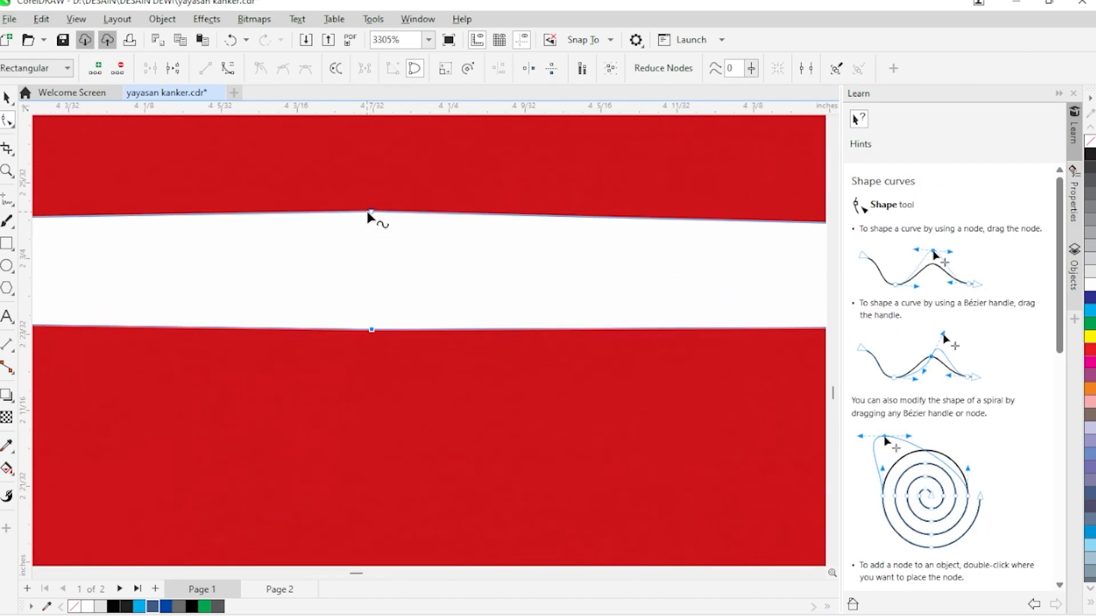
{"action": "left_click_drag", "start_coordinate": [371, 212], "coordinate": [369, 227]}
{"action": "scroll", "coordinate": [437, 348], "scroll_direction": "down", "scroll_amount": 5}
{"action": "key", "text": "space"}
- Nudge the position title on the ribbon and shorten the white divider so it fits between the two text lines
{"action": "left_click", "coordinate": [465, 392]}
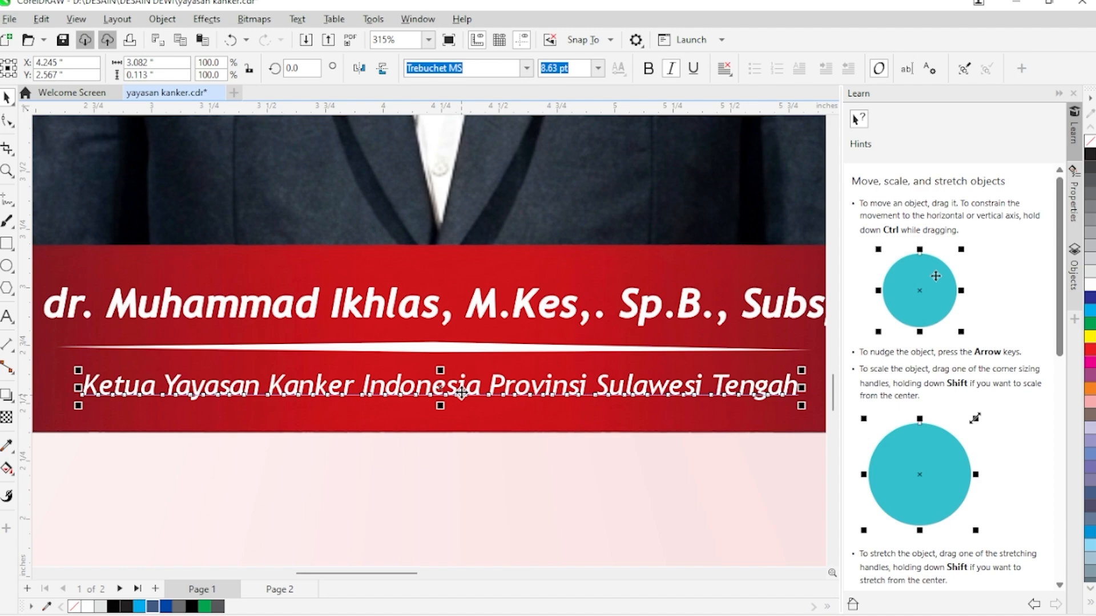
{"action": "left_click_drag", "start_coordinate": [465, 392], "coordinate": [465, 386]}
{"action": "scroll", "coordinate": [463, 385], "scroll_direction": "down", "scroll_amount": 1}
{"action": "left_click", "coordinate": [603, 362]}
{"action": "scroll", "coordinate": [655, 364], "scroll_direction": "up", "scroll_amount": 2}
{"action": "left_click_drag", "start_coordinate": [698, 340], "coordinate": [451, 347]}
{"action": "scroll", "coordinate": [616, 382], "scroll_direction": "down", "scroll_amount": 1}
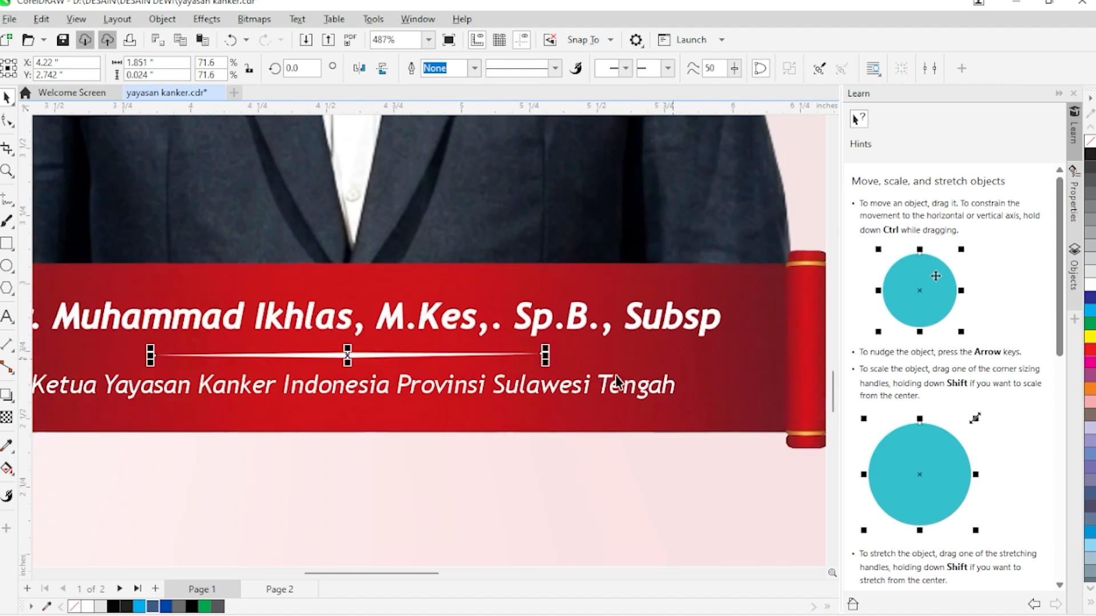
{"action": "left_click_drag", "start_coordinate": [608, 384], "coordinate": [607, 383]}
{"action": "left_click", "coordinate": [458, 478]}
{"action": "scroll", "coordinate": [459, 478], "scroll_direction": "down", "scroll_amount": 2}
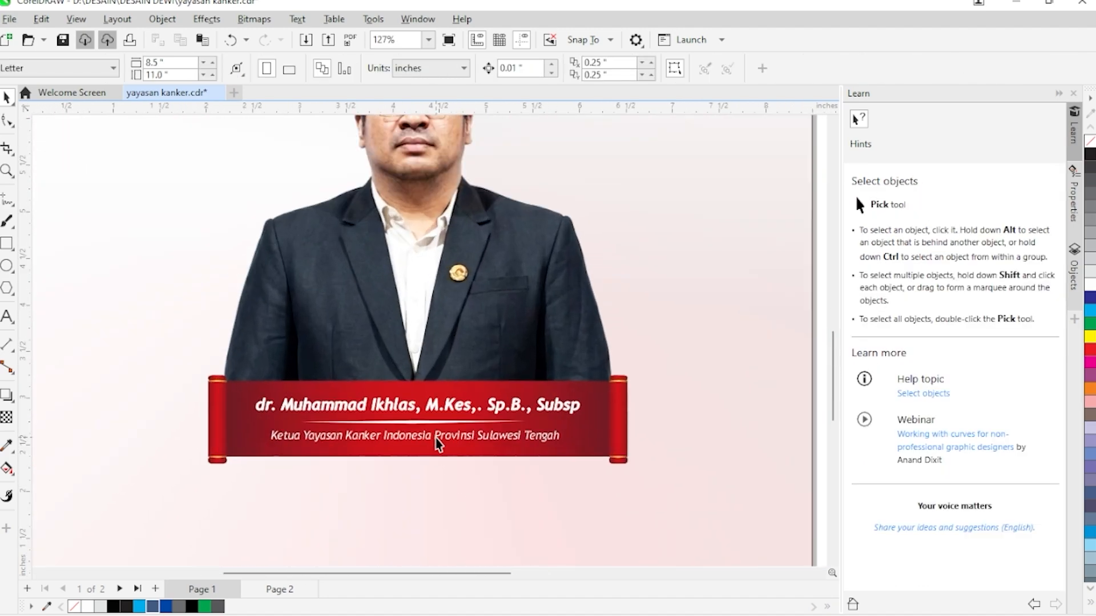
- Thin the divider further by lowering its upper centre node
{"action": "left_click", "coordinate": [435, 438]}
{"action": "left_click", "coordinate": [454, 484]}
{"action": "left_click", "coordinate": [459, 407]}
{"action": "scroll", "coordinate": [447, 432], "scroll_direction": "up", "scroll_amount": 15}
{"action": "key", "text": "F10"}
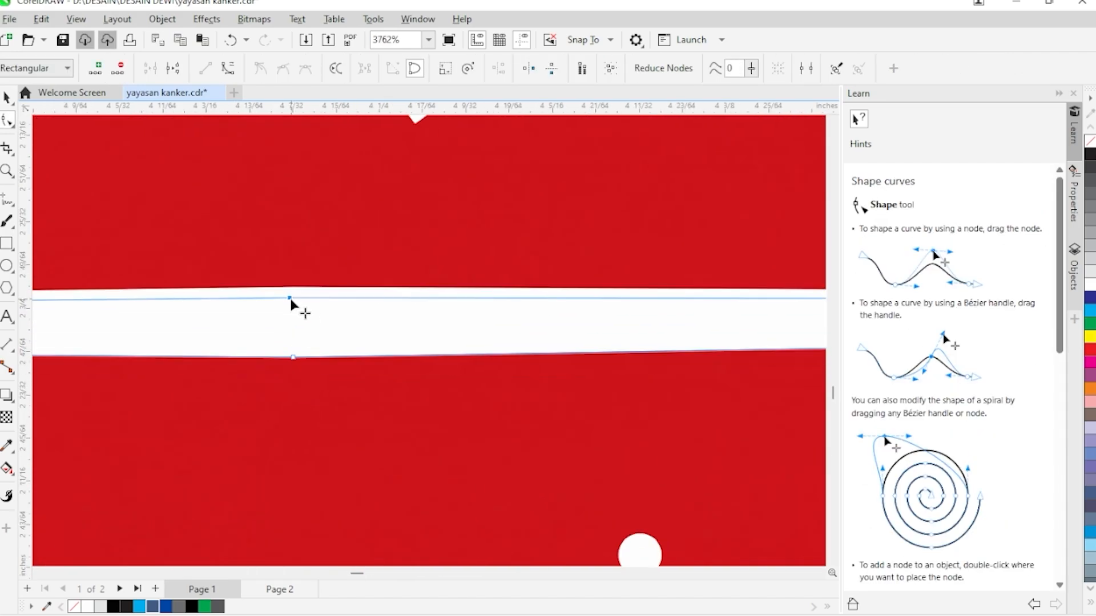
{"action": "scroll", "coordinate": [293, 345], "scroll_direction": "down", "scroll_amount": 15}
{"action": "key", "text": "space"}
{"action": "scroll", "coordinate": [341, 544], "scroll_direction": "down", "scroll_amount": 3}
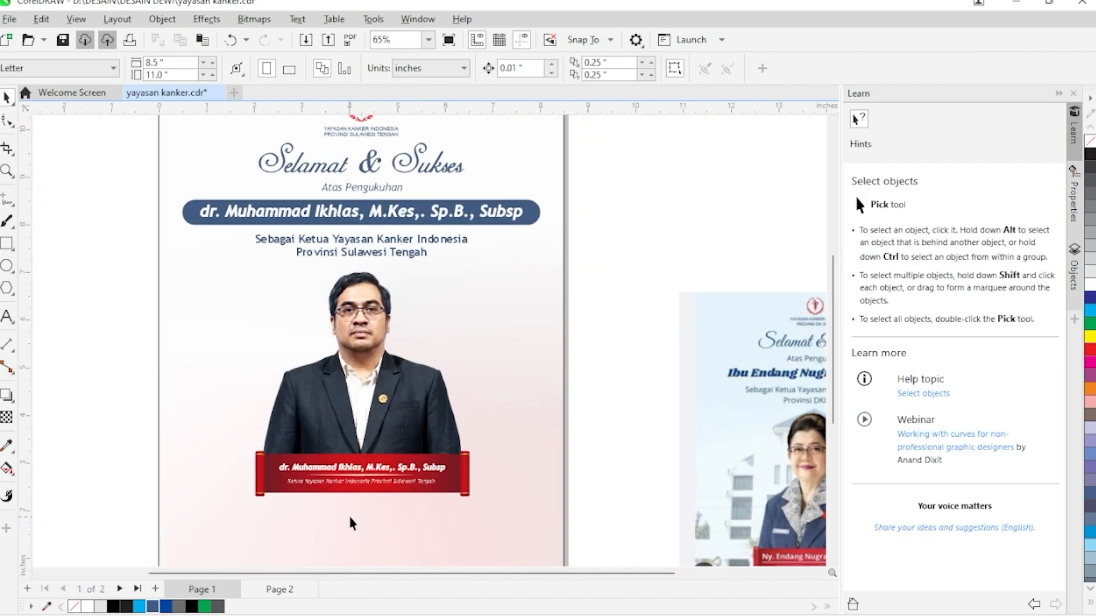
{"action": "left_click", "coordinate": [459, 454]}
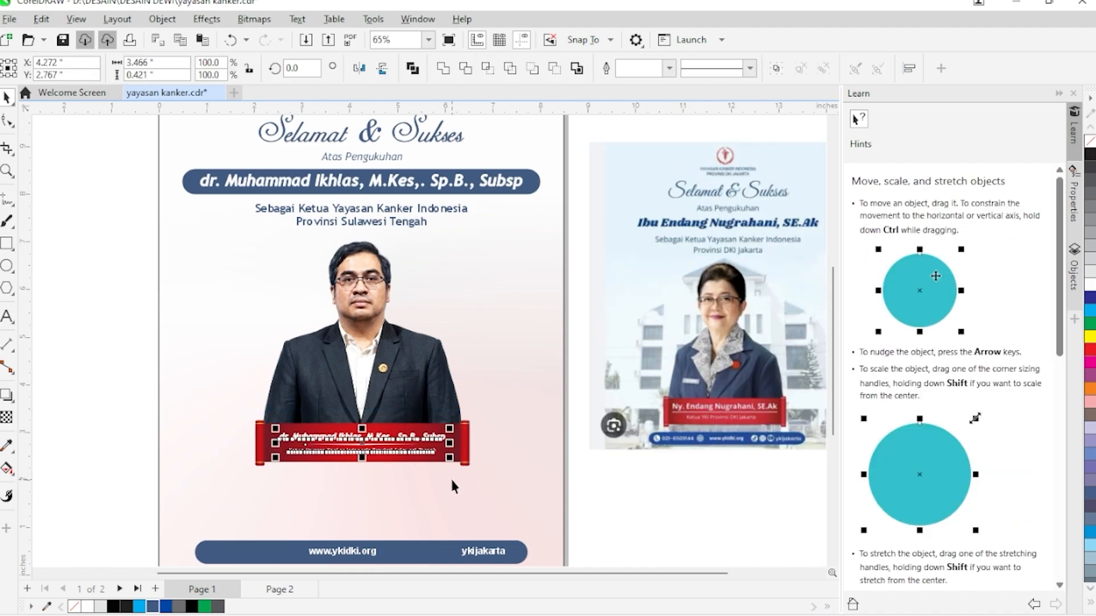
{"action": "key", "text": "Escape"}
{"action": "scroll", "coordinate": [421, 454], "scroll_direction": "down", "scroll_amount": 1}
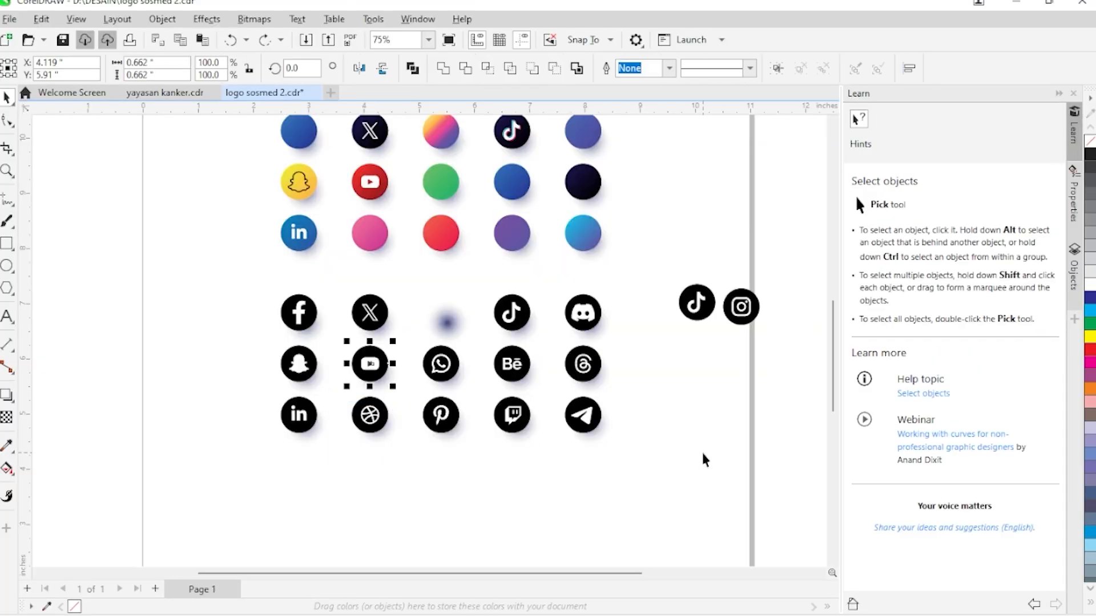
- In the logo sosmed 2 file, undo the last icon changes and copy the black Instagram, YouTube and Dribbble icons beside the TikTok copy
{"action": "key", "text": "ctrl+z"}
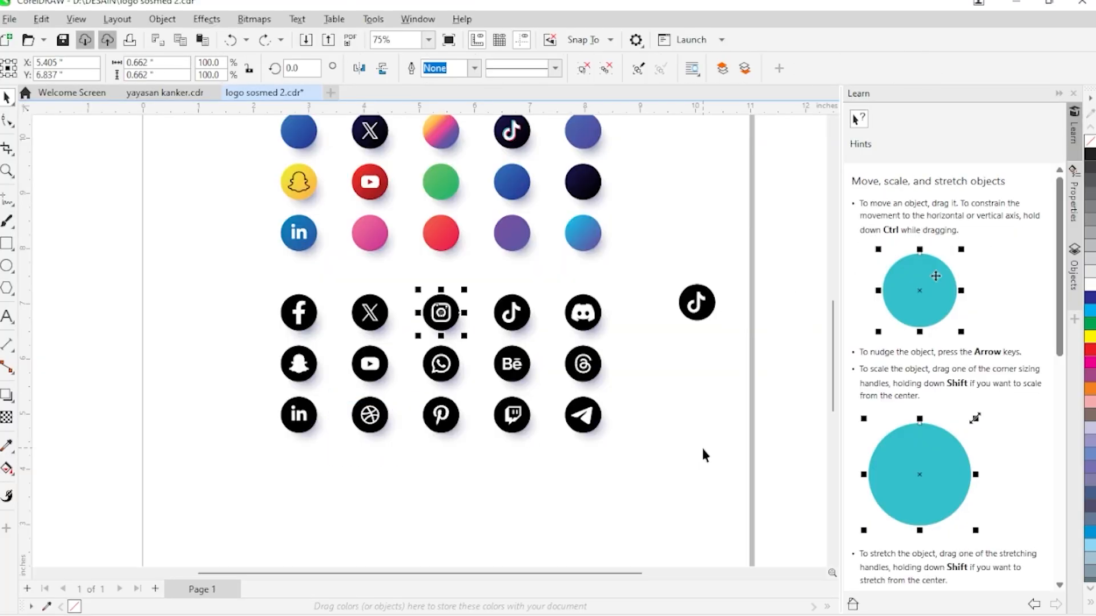
{"action": "left_click_drag", "start_coordinate": [459, 332], "coordinate": [473, 346]}
{"action": "left_click_drag", "start_coordinate": [408, 273], "coordinate": [749, 300]}
{"action": "right_click", "coordinate": [749, 300]}
{"action": "left_click_drag", "start_coordinate": [391, 415], "coordinate": [398, 445]}
{"action": "left_click_drag", "start_coordinate": [371, 417], "coordinate": [796, 353]}
{"action": "right_click", "coordinate": [796, 354]}
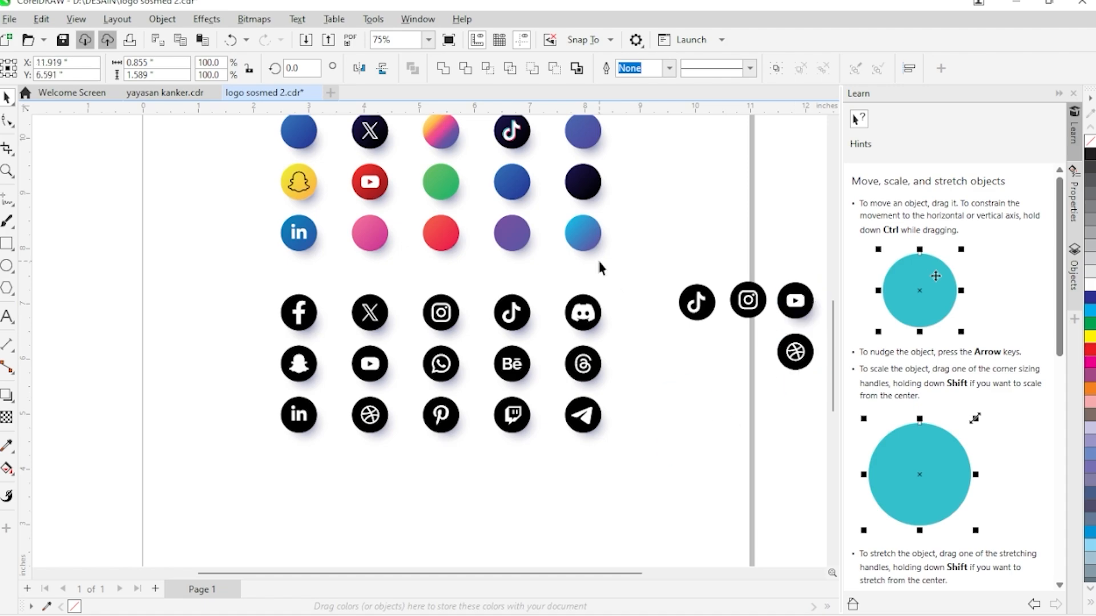
- Cut the four copied icons and paste them into the yayasan kanker poster over the footer bar
{"action": "left_click_drag", "start_coordinate": [660, 254], "coordinate": [786, 399]}
{"action": "key", "text": "ctrl+x"}
{"action": "left_click", "coordinate": [164, 92]}
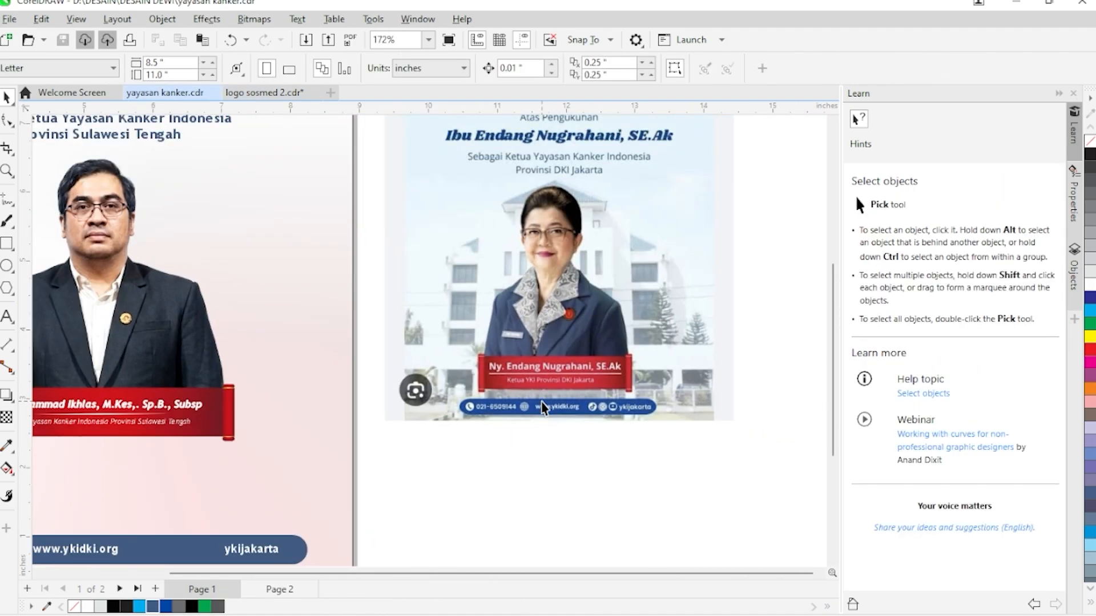
{"action": "key", "text": "ctrl+v"}
{"action": "left_click_drag", "start_coordinate": [623, 165], "coordinate": [266, 396]}
{"action": "scroll", "coordinate": [299, 418], "scroll_direction": "up", "scroll_amount": 4}
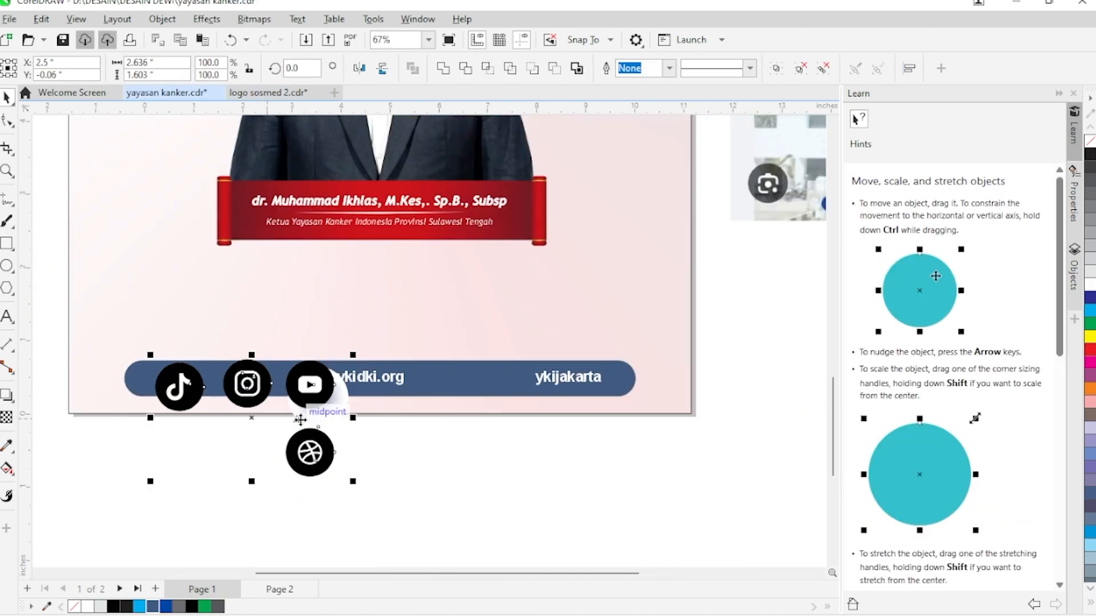
- Shrink the pasted icons to about 0.27 inches each and remove the leftover shadow behind the YouTube icon
{"action": "left_click_drag", "start_coordinate": [379, 514], "coordinate": [197, 402]}
{"action": "scroll", "coordinate": [130, 352], "scroll_direction": "up", "scroll_amount": 3}
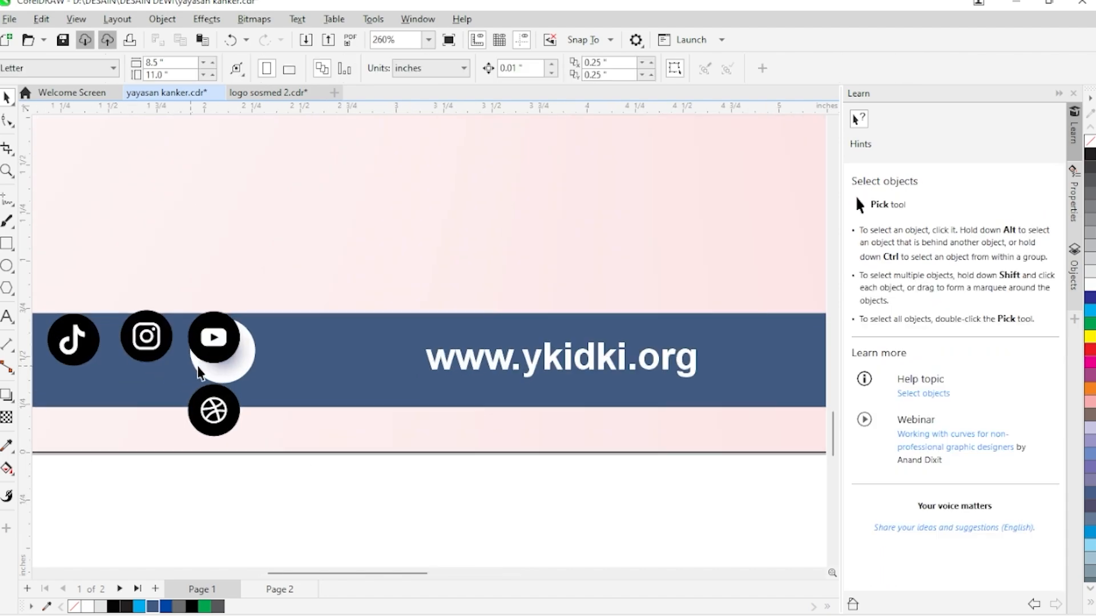
{"action": "left_click", "coordinate": [213, 338]}
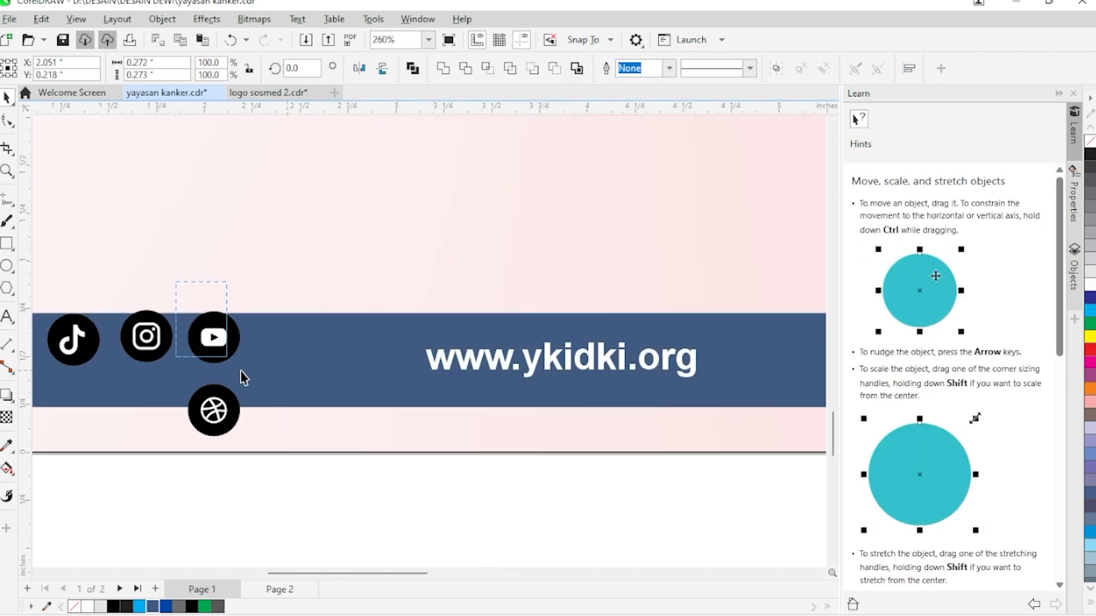
{"action": "left_click", "coordinate": [330, 479]}
- Place the TikTok, Instagram and YouTube icons directly before the social account name on the footer bar
{"action": "scroll", "coordinate": [447, 457], "scroll_direction": "down", "scroll_amount": 2}
{"action": "left_click", "coordinate": [260, 421]}
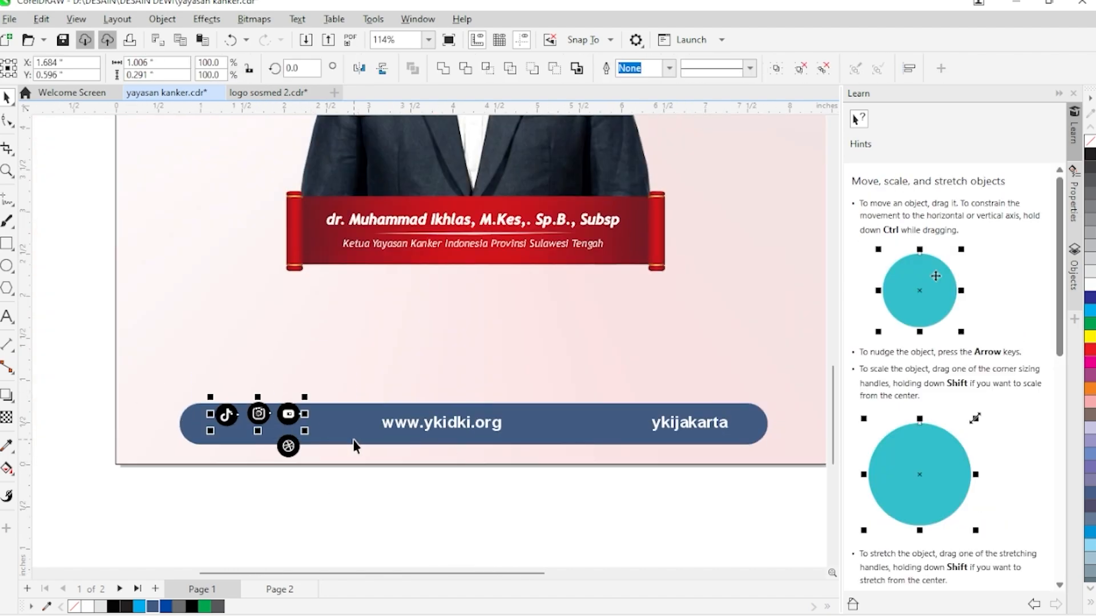
{"action": "left_click_drag", "start_coordinate": [261, 421], "coordinate": [607, 429]}
{"action": "key", "text": "Escape"}
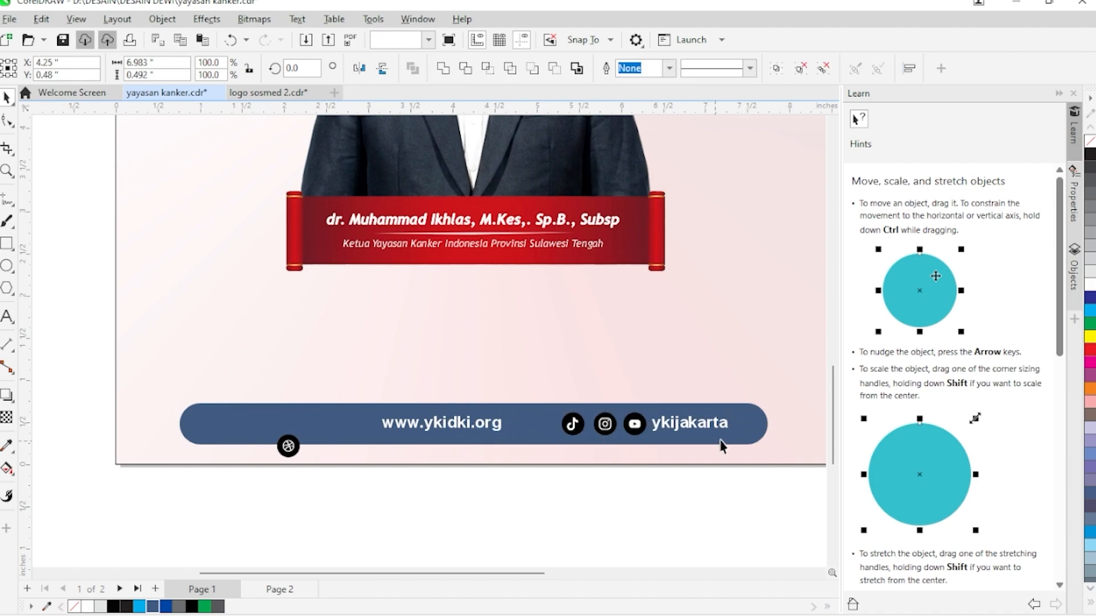
- Shift the account name and its three social icons closer to the right end of the footer bar
{"action": "scroll", "coordinate": [720, 439], "scroll_direction": "up", "scroll_amount": 3}
{"action": "left_click", "coordinate": [692, 422]}
{"action": "left_click", "coordinate": [673, 504]}
{"action": "scroll", "coordinate": [673, 504], "scroll_direction": "down", "scroll_amount": 6}
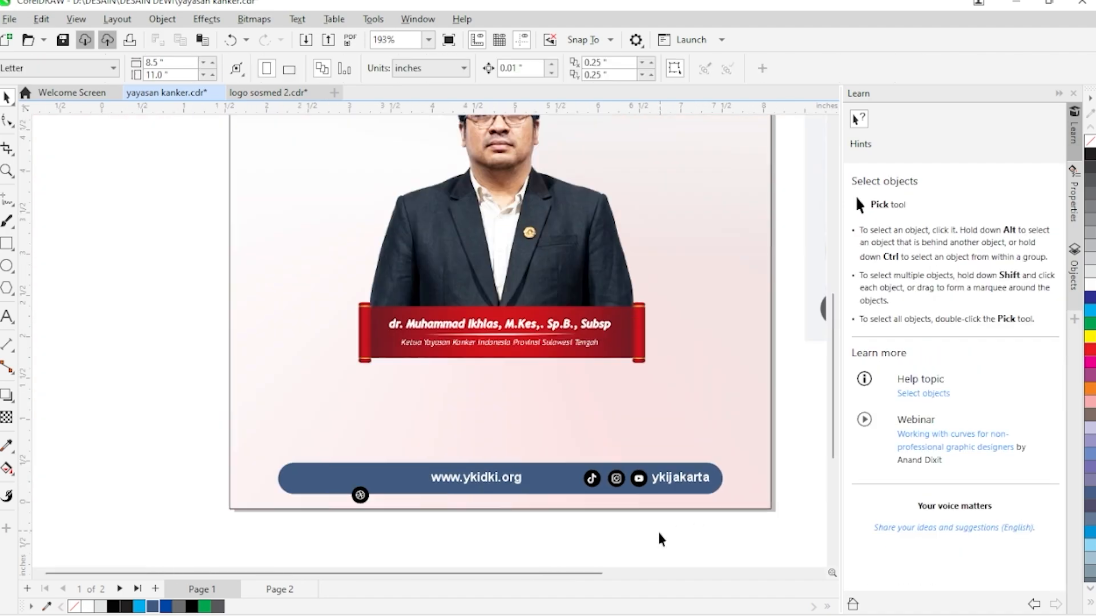
{"action": "scroll", "coordinate": [577, 471], "scroll_direction": "up", "scroll_amount": 1}
{"action": "scroll", "coordinate": [523, 489], "scroll_direction": "down", "scroll_amount": 3}
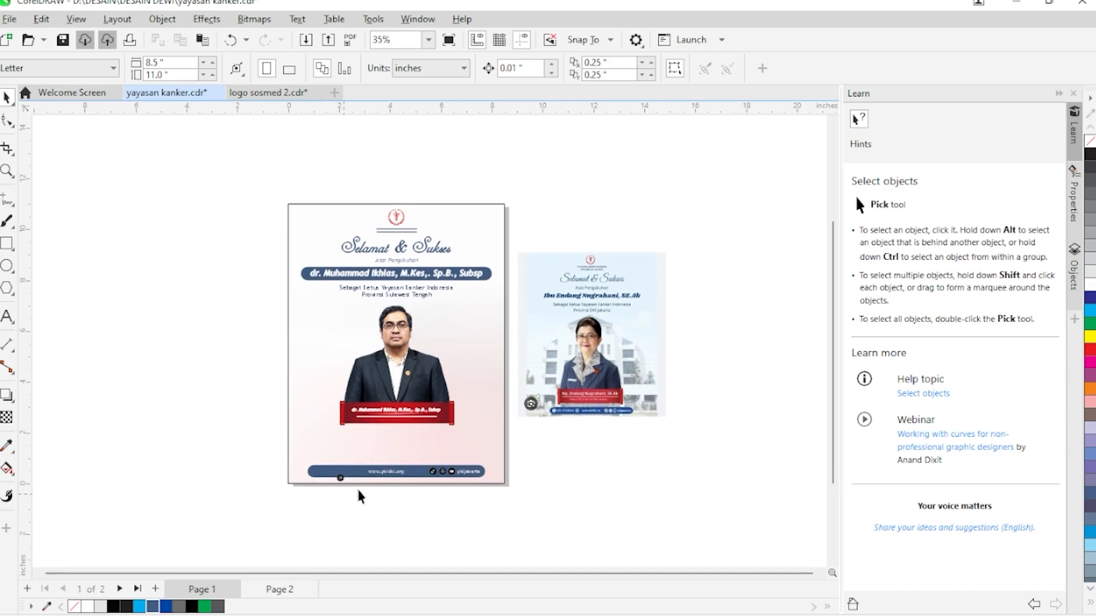
- Put the secretariat address in bold 14 pt Arial on the footer bar and replace the social account name with YKI_SulawesiTengah
{"action": "scroll", "coordinate": [360, 496], "scroll_direction": "up", "scroll_amount": 5}
{"action": "left_click", "coordinate": [330, 442]}
{"action": "left_click", "coordinate": [330, 442]}
{"action": "key", "text": "ctrl+z"}
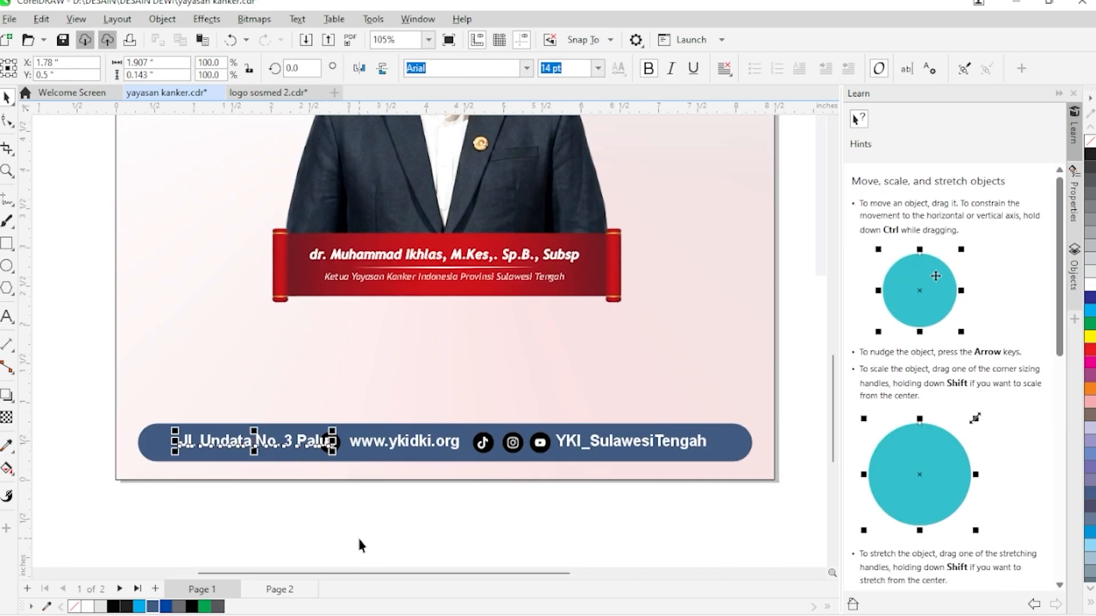
- Space the address, Dribbble icon, website and social icons with the account name along the footer bar
{"action": "left_click_drag", "start_coordinate": [110, 536], "coordinate": [735, 427]}
{"action": "scroll", "coordinate": [367, 502], "scroll_direction": "right", "scroll_amount": 5}
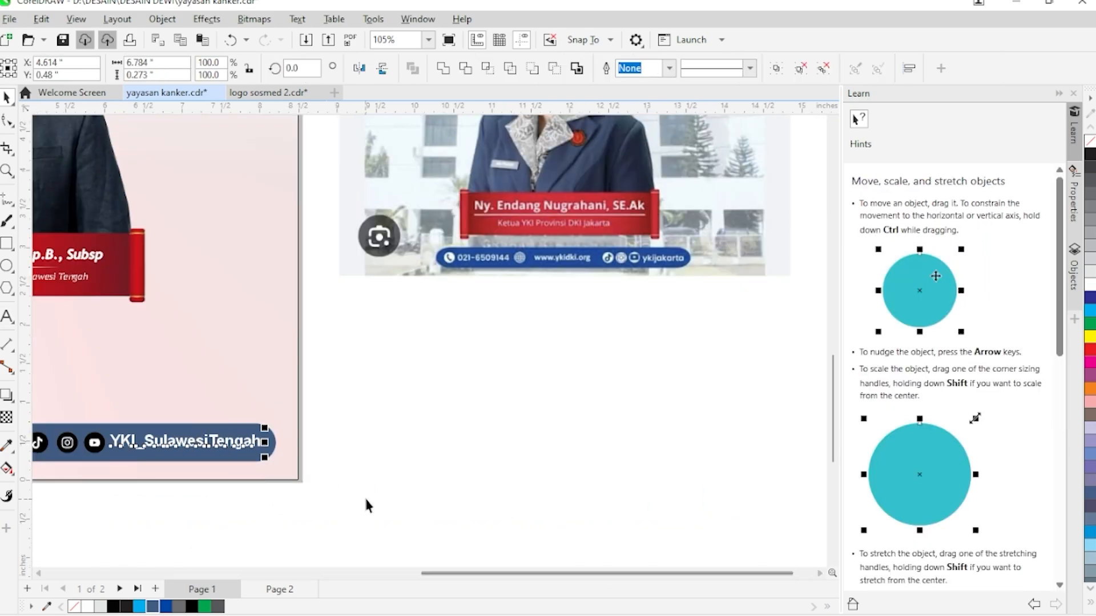
{"action": "scroll", "coordinate": [186, 548], "scroll_direction": "down", "scroll_amount": 3}
{"action": "left_click", "coordinate": [186, 548]}
{"action": "scroll", "coordinate": [187, 548], "scroll_direction": "up", "scroll_amount": 4}
{"action": "left_click", "coordinate": [228, 465]}
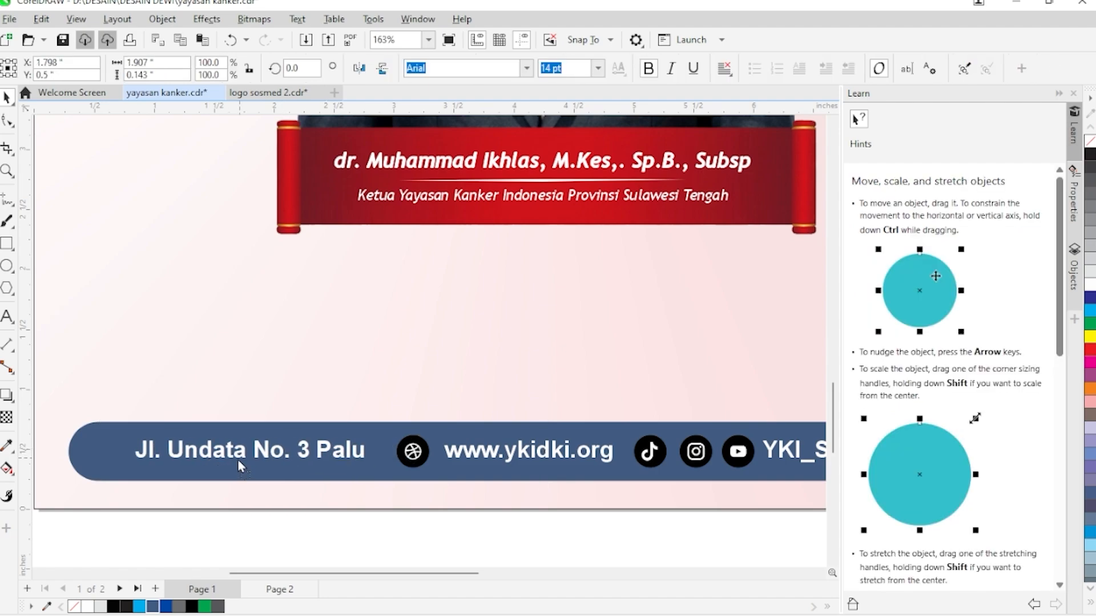
{"action": "key", "text": "Escape"}
- Open the logo sosmed file from the DESAIN folder and check it for an icon for the address
{"action": "left_click", "coordinate": [267, 93]}
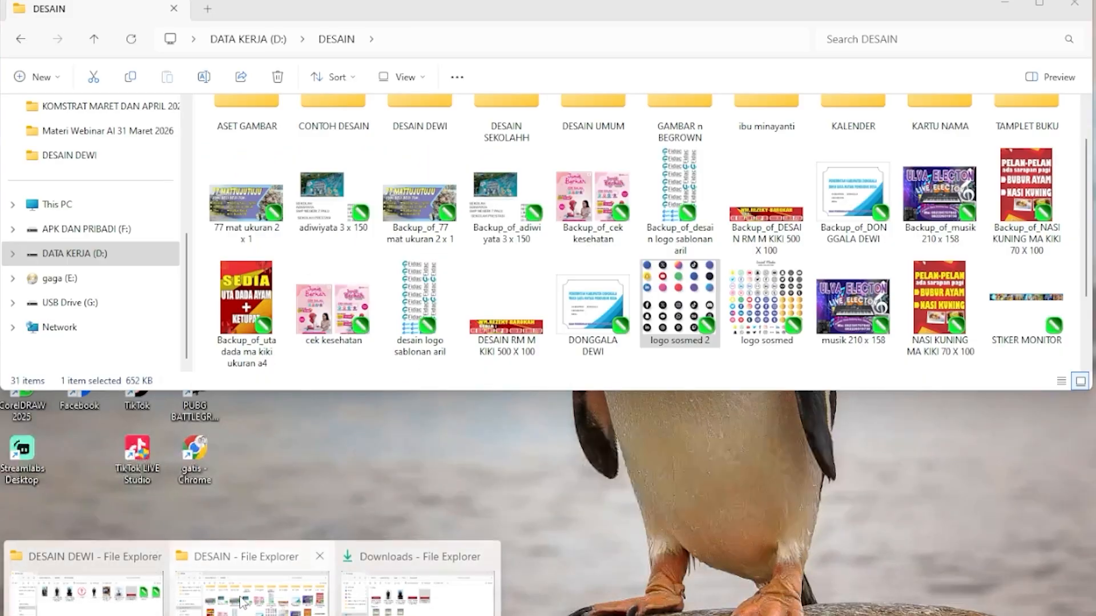
{"action": "left_click", "coordinate": [245, 587]}
{"action": "double_click", "coordinate": [752, 278]}
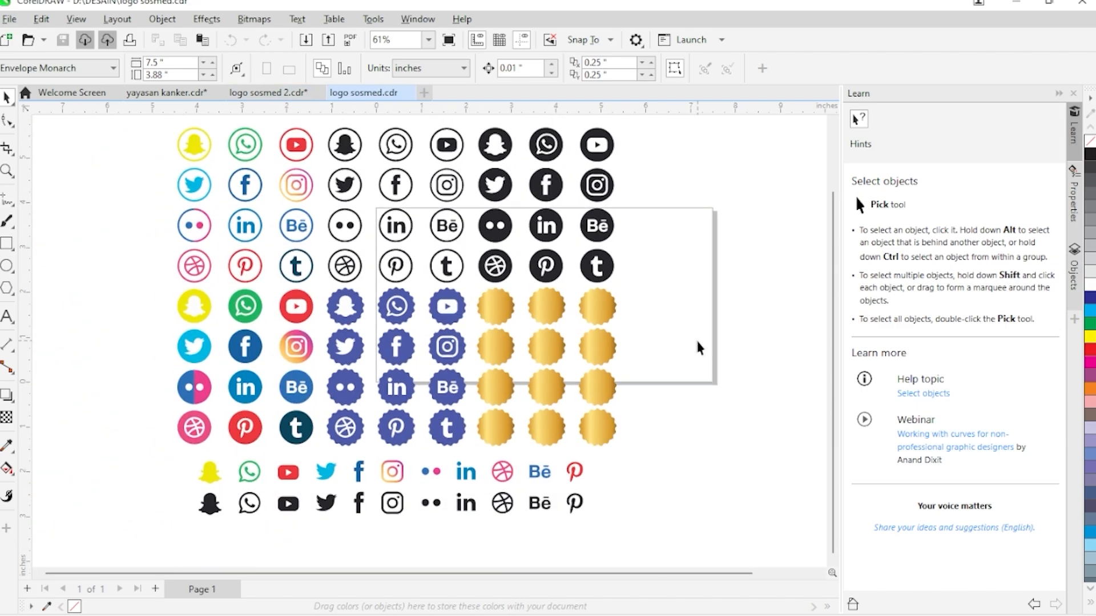
{"action": "key", "text": "alt+Tab"}
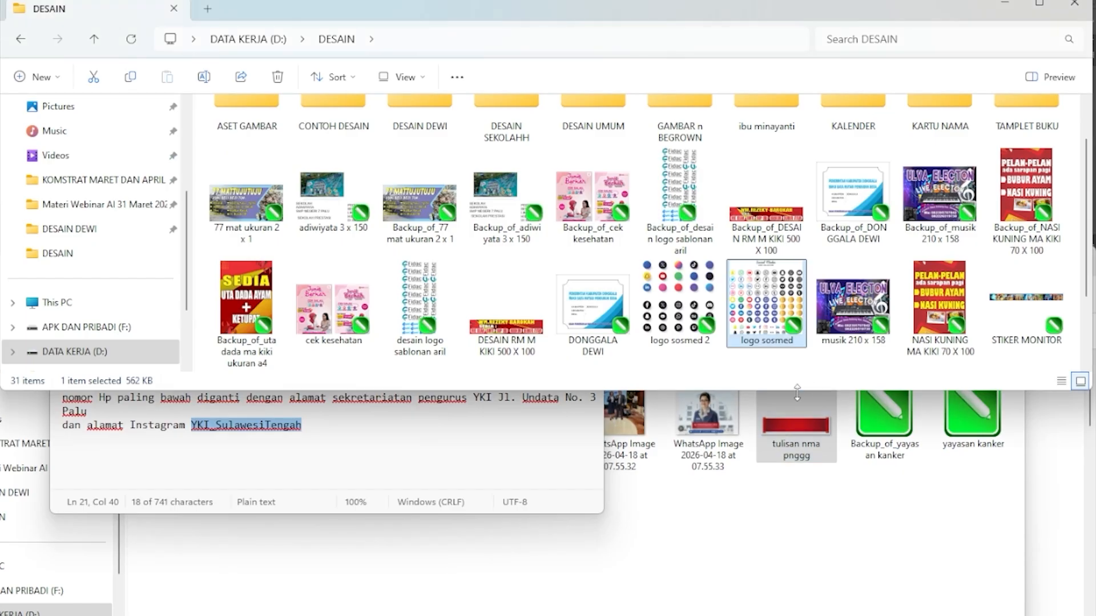
- Switch to Gemini and request an image with the prompt "buatkan saya gambar maps bulan hitam putih"
{"action": "key", "text": "alt+Tab"}
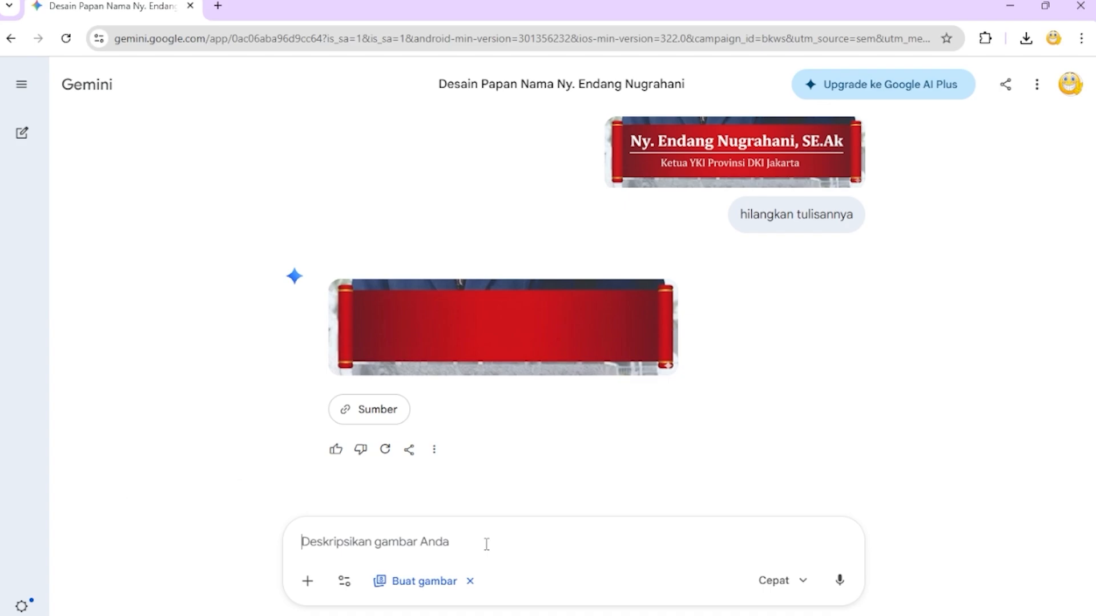
{"action": "type", "text": "buatkan saya gambar maps bu"}
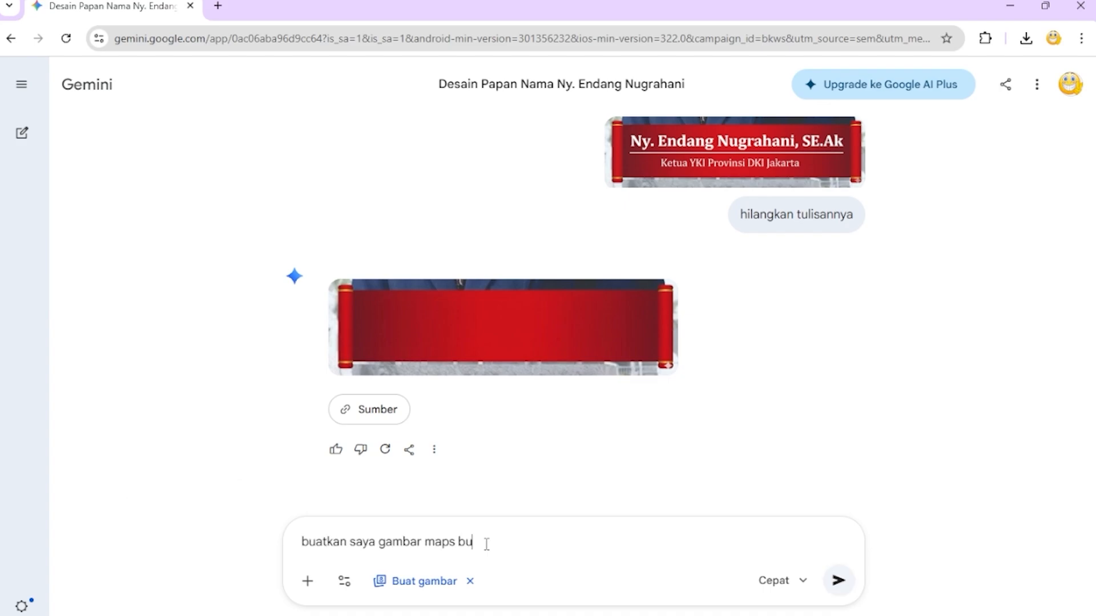
{"action": "type", "text": "lan hitam putih"}
{"action": "key", "text": "Return"}
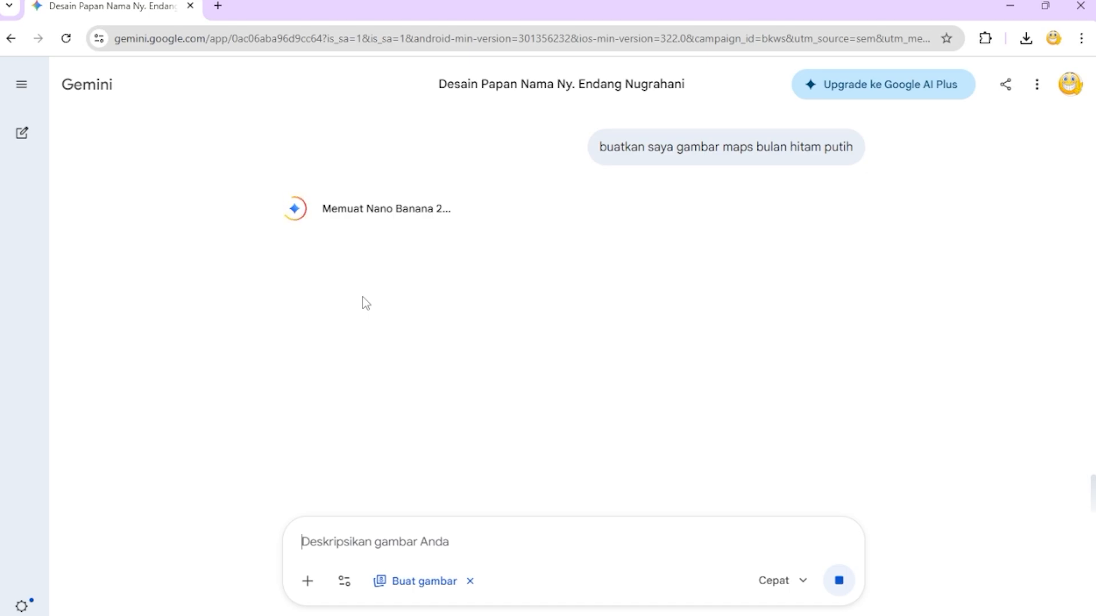
- Return to the poster in CorelDRAW and move the orange-red wave image down to the page's lower edge, keeping it horizontally centred
{"action": "left_click", "coordinate": [421, 600]}
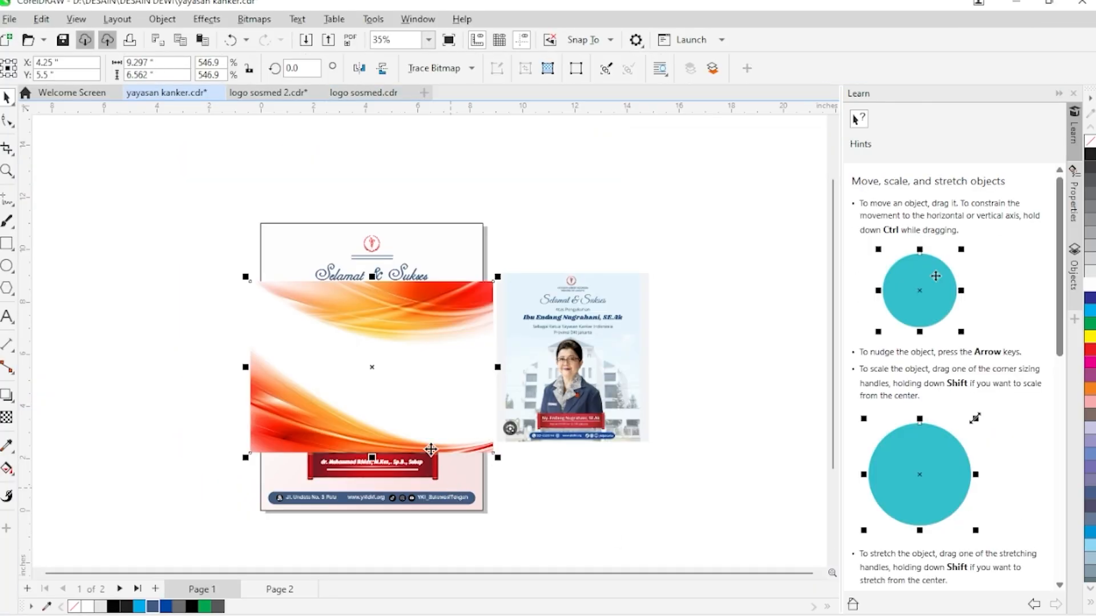
{"action": "left_click_drag", "start_coordinate": [431, 449], "coordinate": [384, 498]}
{"action": "scroll", "coordinate": [367, 509], "scroll_direction": "up", "scroll_amount": 4}
{"action": "scroll", "coordinate": [372, 510], "scroll_direction": "down", "scroll_amount": 3}
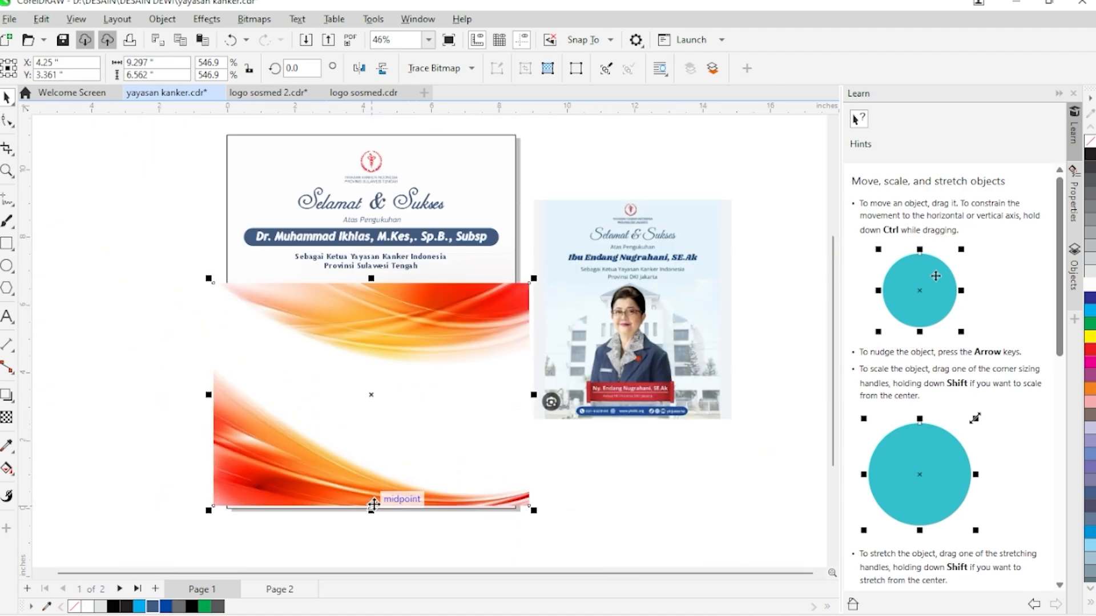
- Reshape the wave image with the Shape tool to keep only its lower wave, curving the upper edge, and align it to the page's lower-left corner
{"action": "left_click", "coordinate": [8, 120]}
{"action": "left_click", "coordinate": [40, 115]}
{"action": "left_click_drag", "start_coordinate": [534, 284], "coordinate": [529, 500]}
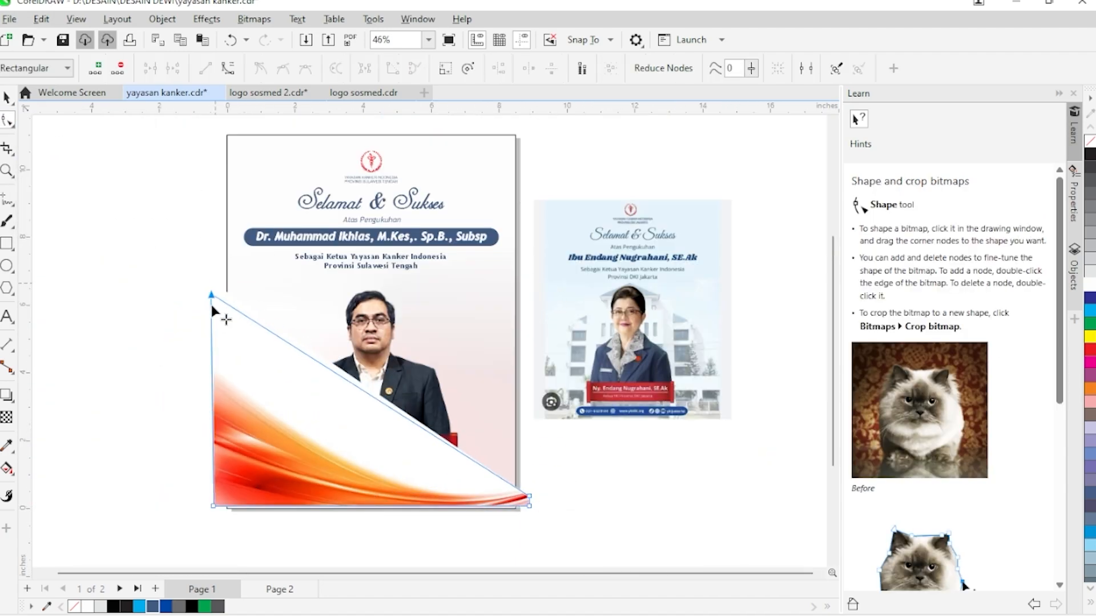
{"action": "left_click_drag", "start_coordinate": [212, 311], "coordinate": [215, 403]}
{"action": "left_click", "coordinate": [364, 440]}
{"action": "left_click_drag", "start_coordinate": [368, 451], "coordinate": [382, 474]}
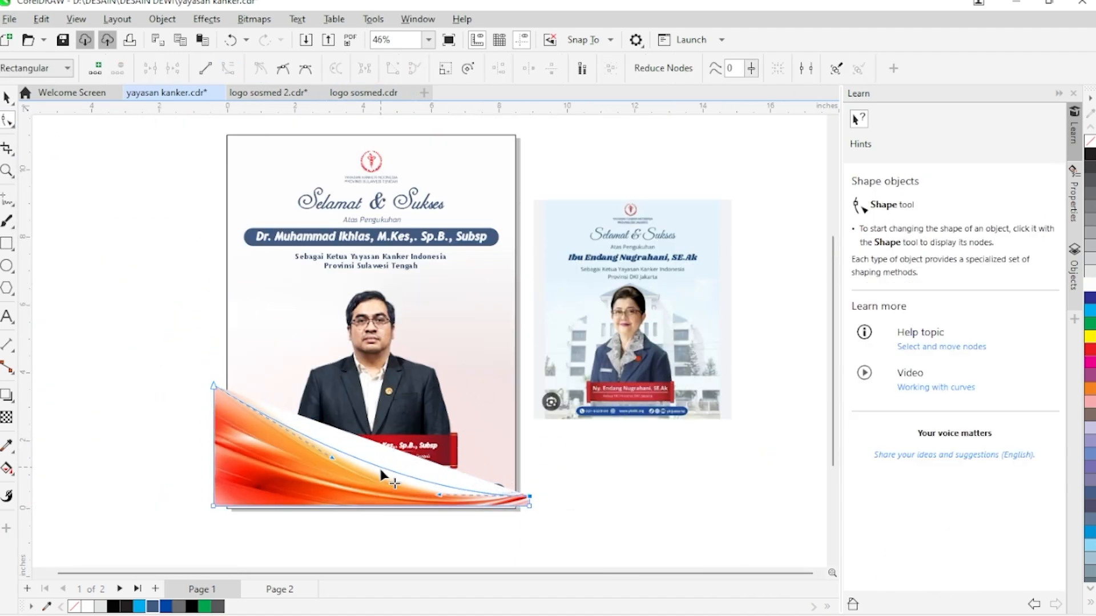
{"action": "key", "text": "space"}
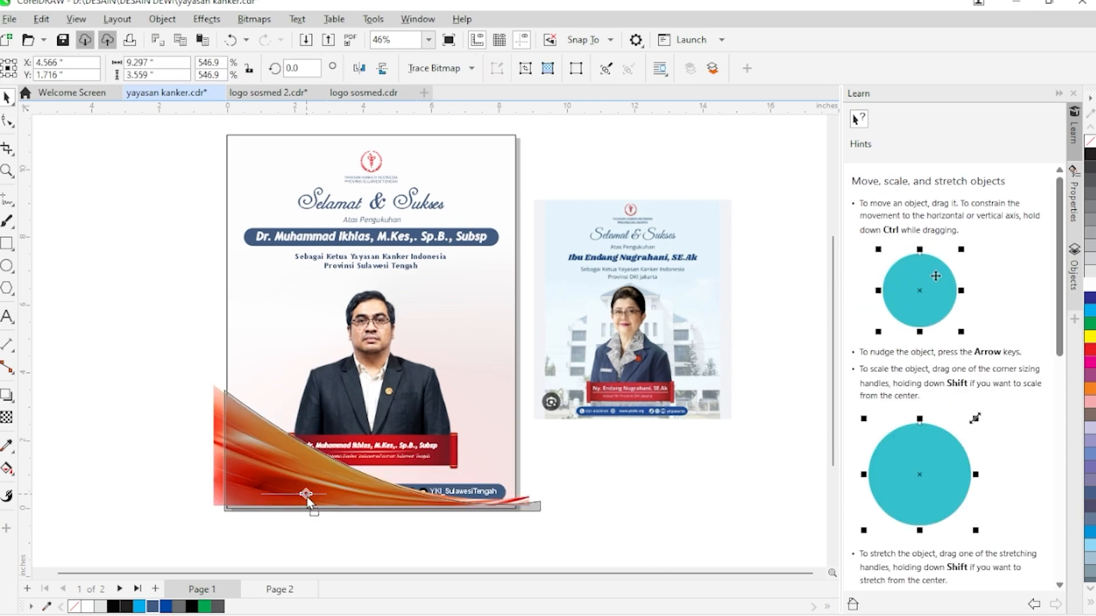
- Try to PowerClip the cropped wave image inside the page background, and undo it
{"action": "right_click", "coordinate": [323, 497]}
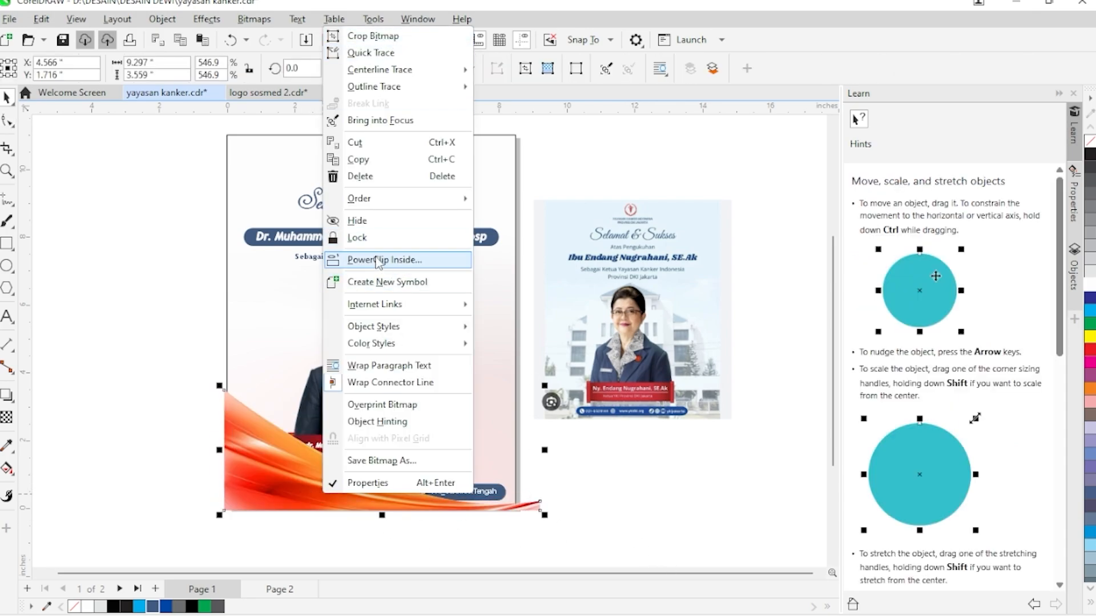
{"action": "left_click", "coordinate": [379, 259]}
{"action": "left_click", "coordinate": [273, 310]}
{"action": "key", "text": "ctrl+z"}
- PowerClip the cropped wave image inside the page-sized background rectangle
{"action": "right_click", "coordinate": [244, 153]}
{"action": "left_click", "coordinate": [287, 188]}
{"action": "right_click", "coordinate": [255, 435]}
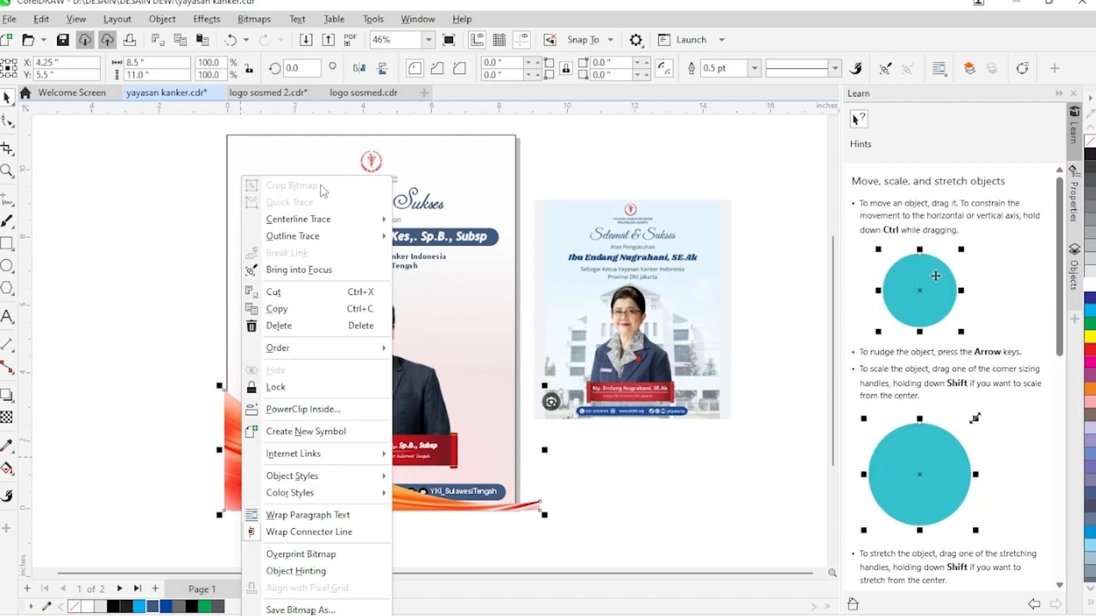
{"action": "left_click", "coordinate": [303, 409]}
{"action": "left_click", "coordinate": [245, 177]}
{"action": "left_click", "coordinate": [126, 374]}
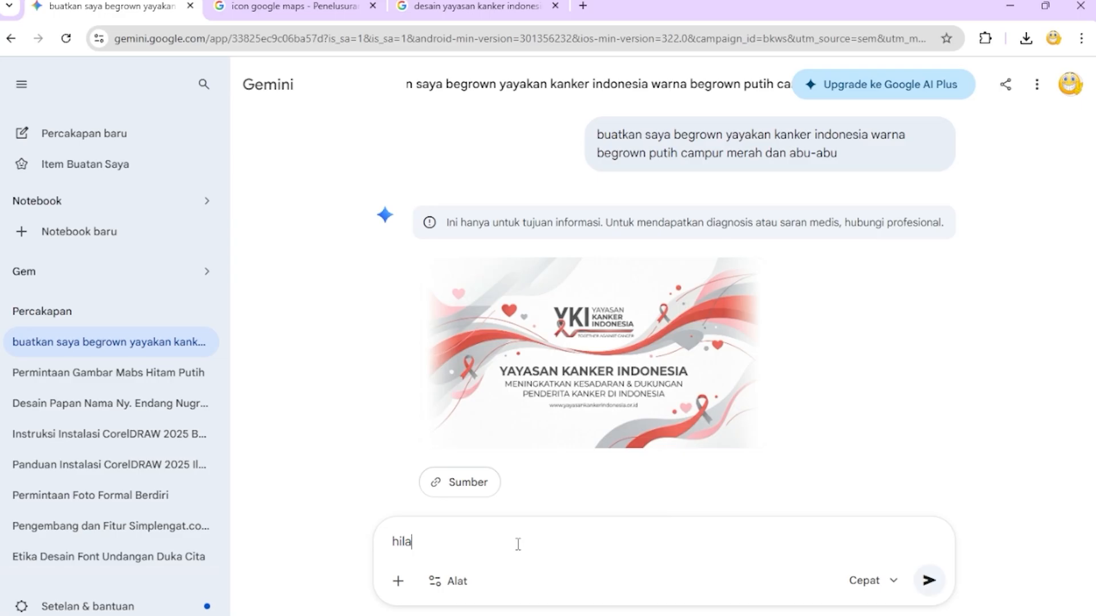
- Prompt Gemini with "hilangkan tulisannya", paste the poster image and submit "buat desain ini lebih bagus lagi tanpa merubah struktur dan kata-kata desainnya"
{"action": "key", "text": "Return"}
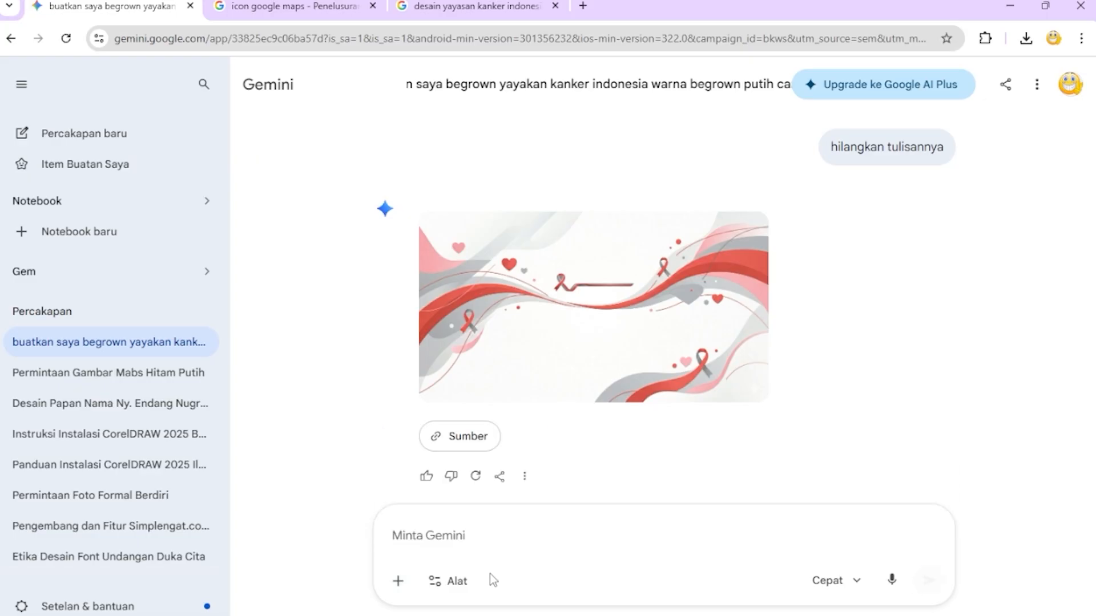
{"action": "key", "text": "ctrl+v"}
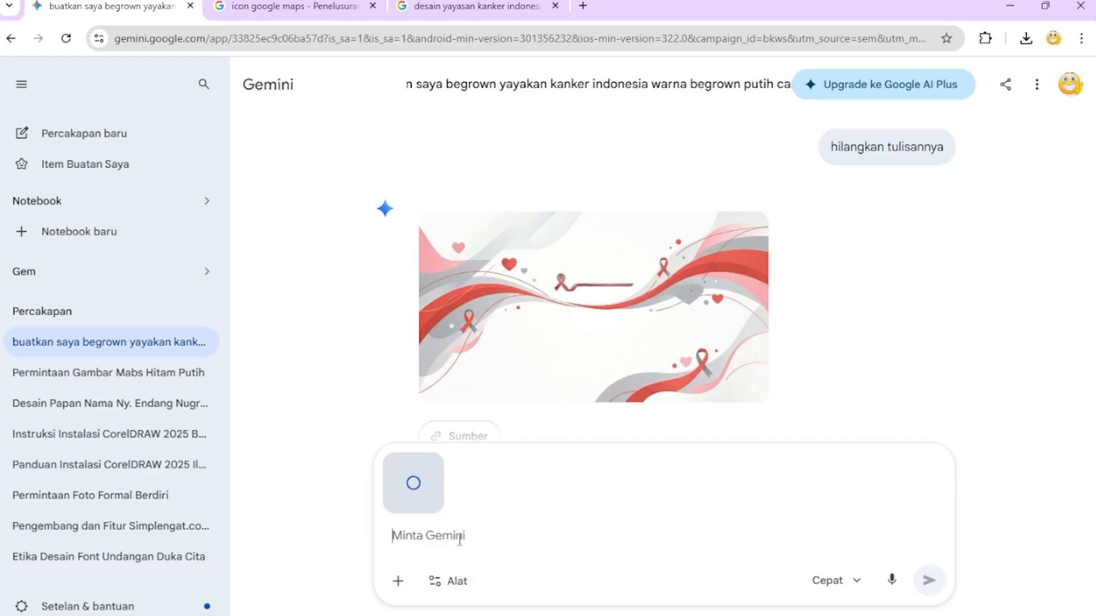
{"action": "type", "text": "buat desain ini lebih bagus lagi tanpa merubah struktur dan kata-kata desainnya"}
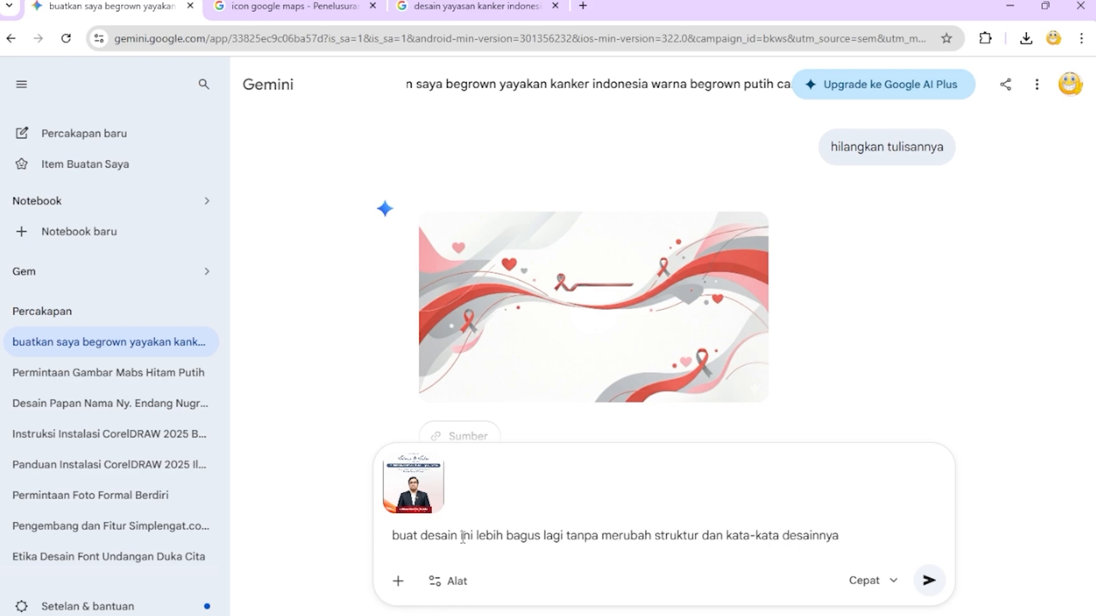
{"action": "key", "text": "Return"}
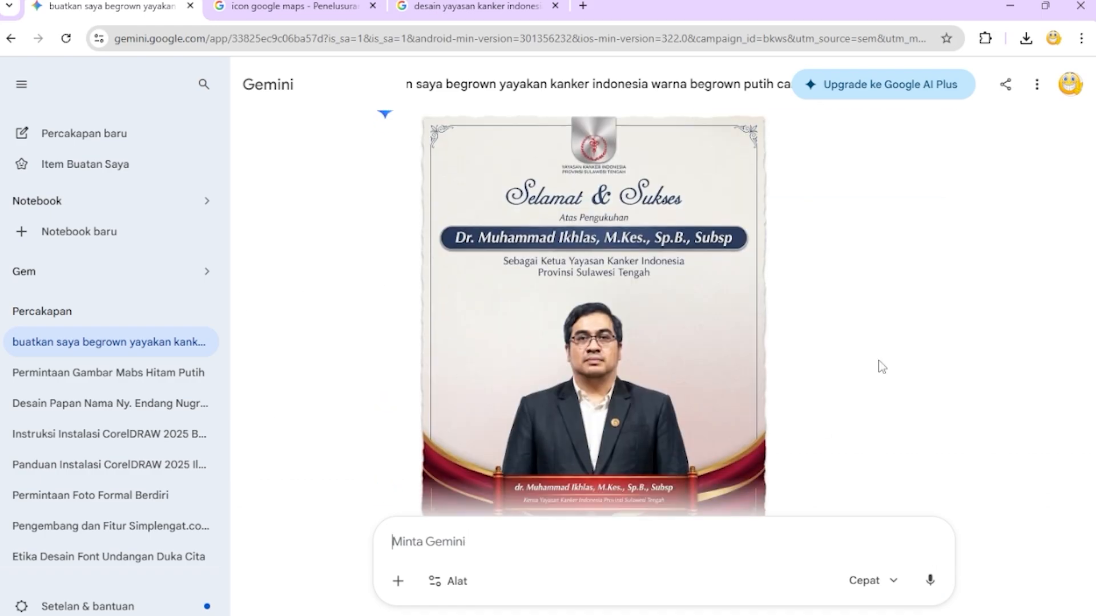
- Request another poster version from Gemini with the prompt "buatkan lagi yang lebih simpel tapi keren" and review the generated design
{"action": "type", "text": "bu"}
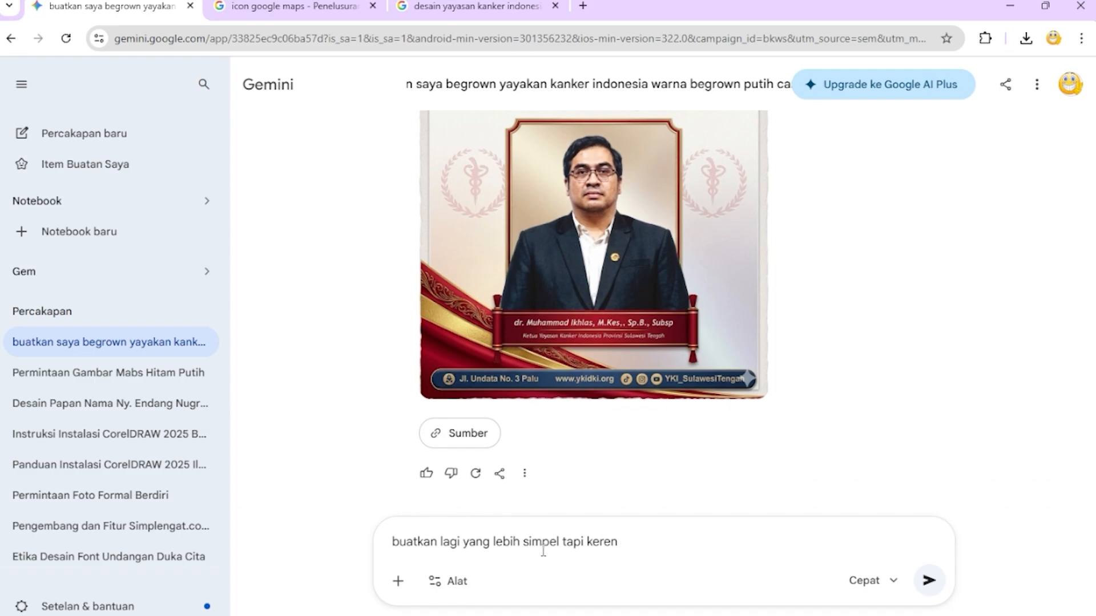
{"action": "key", "text": "Return"}
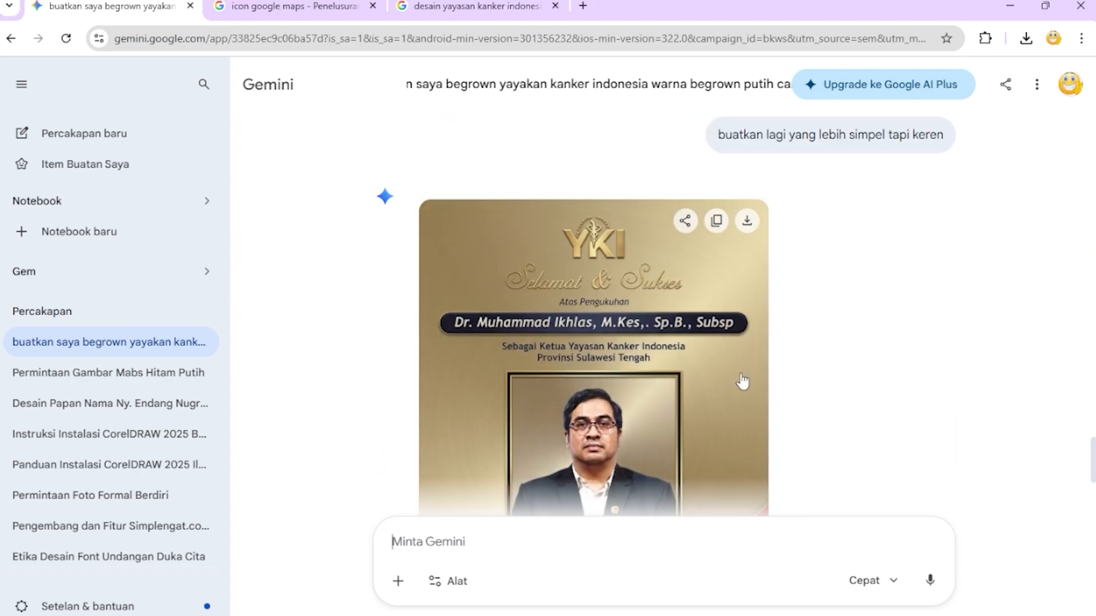
{"action": "scroll", "coordinate": [825, 400], "scroll_direction": "up", "scroll_amount": 3}
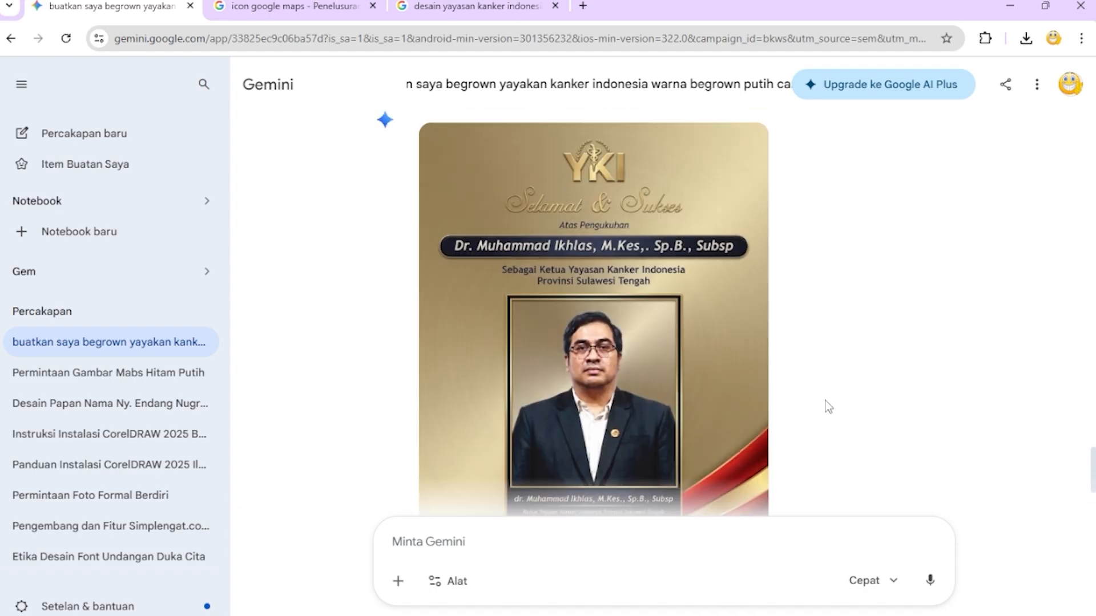
- Return to the poster in CorelDRAW and place Gemini's white-and-maroon redesign beside the page as a reference
{"action": "left_click", "coordinate": [541, 614]}
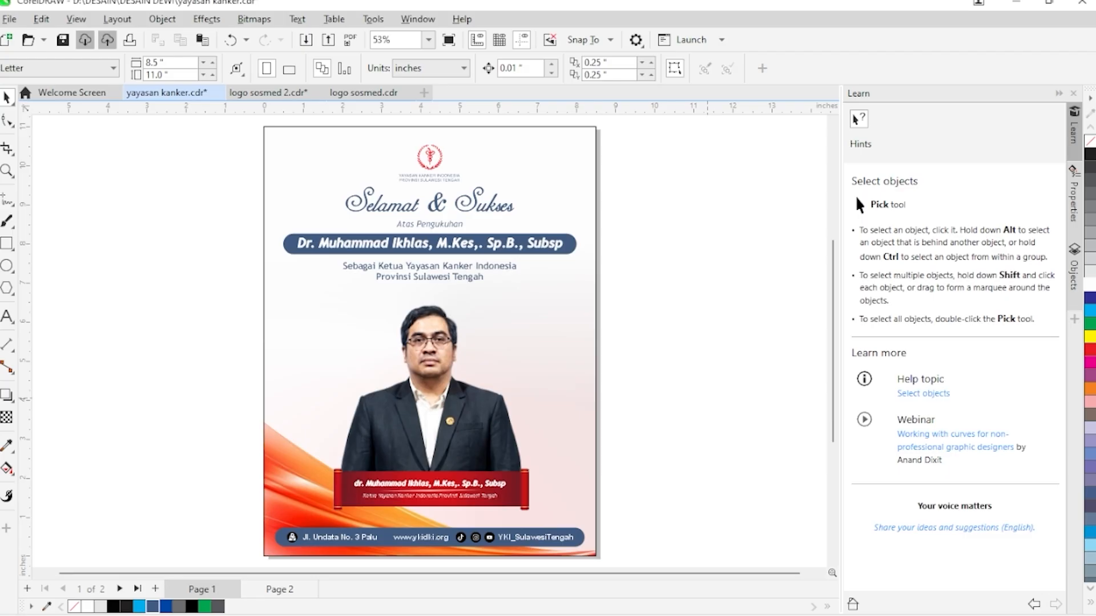
{"action": "mouse_move", "coordinate": [247, 614]}
{"action": "scroll", "coordinate": [477, 321], "scroll_direction": "down", "scroll_amount": 2}
{"action": "left_click_drag", "start_coordinate": [482, 306], "coordinate": [218, 289]}
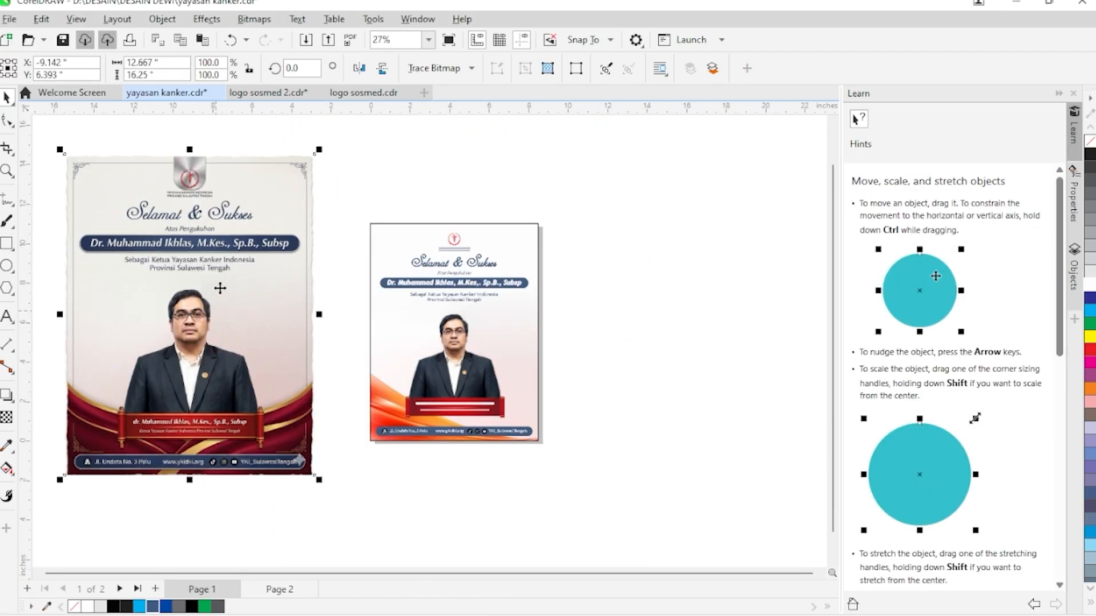
{"action": "left_click", "coordinate": [625, 326]}
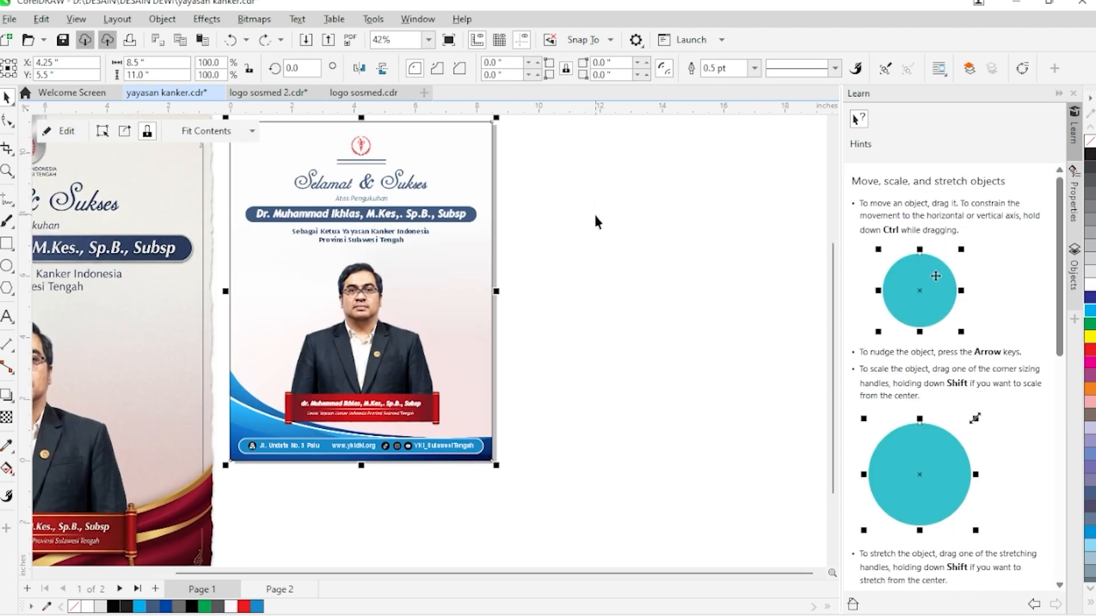
- Draw a rectangle about 1.74 × 1.12 inches over the logo, starting at the page's upper edge
{"action": "scroll", "coordinate": [594, 212], "scroll_direction": "down", "scroll_amount": 1}
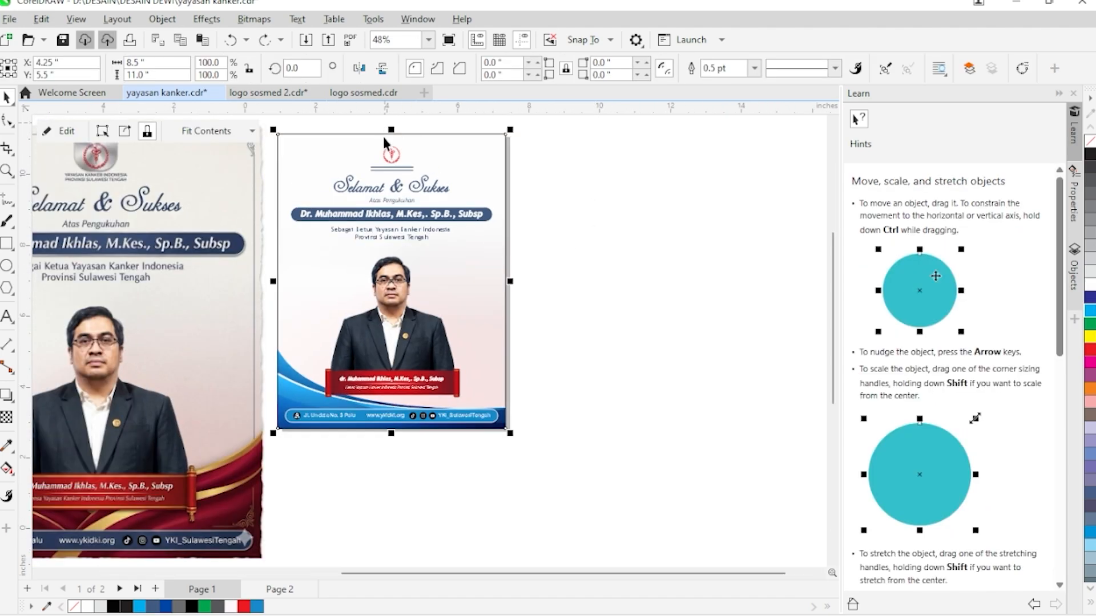
{"action": "scroll", "coordinate": [383, 143], "scroll_direction": "up", "scroll_amount": 3}
{"action": "key", "text": "F6"}
{"action": "left_click_drag", "start_coordinate": [338, 141], "coordinate": [463, 222]}
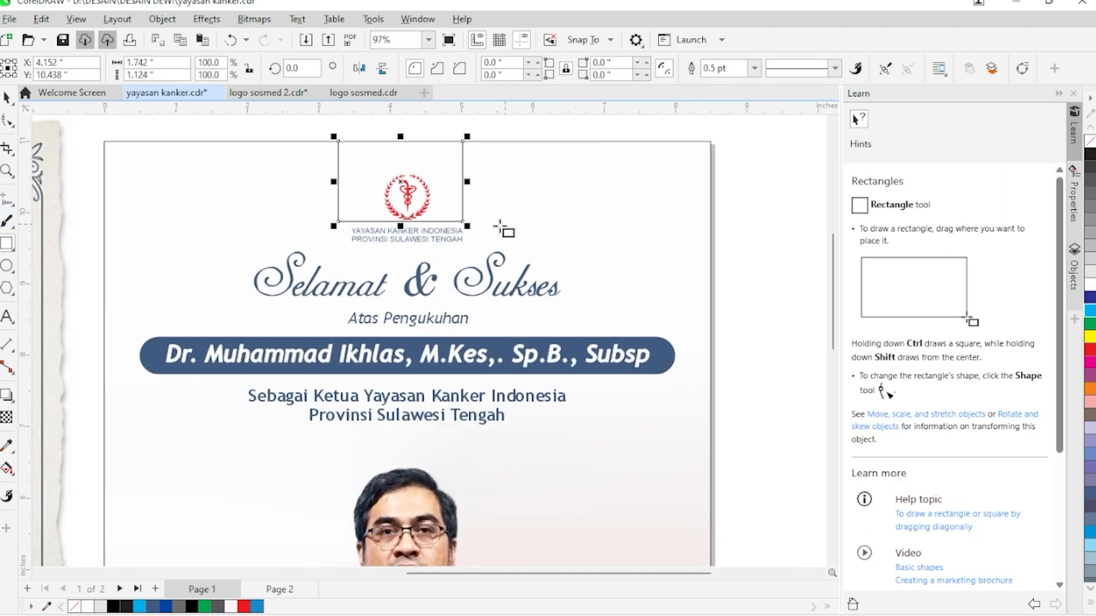
- Round the logo rectangle's corners to about 0.344 inch and resize it to about 1.33 × 1.69 inches, extending above the page
{"action": "key", "text": "space"}
{"action": "key", "text": "F10"}
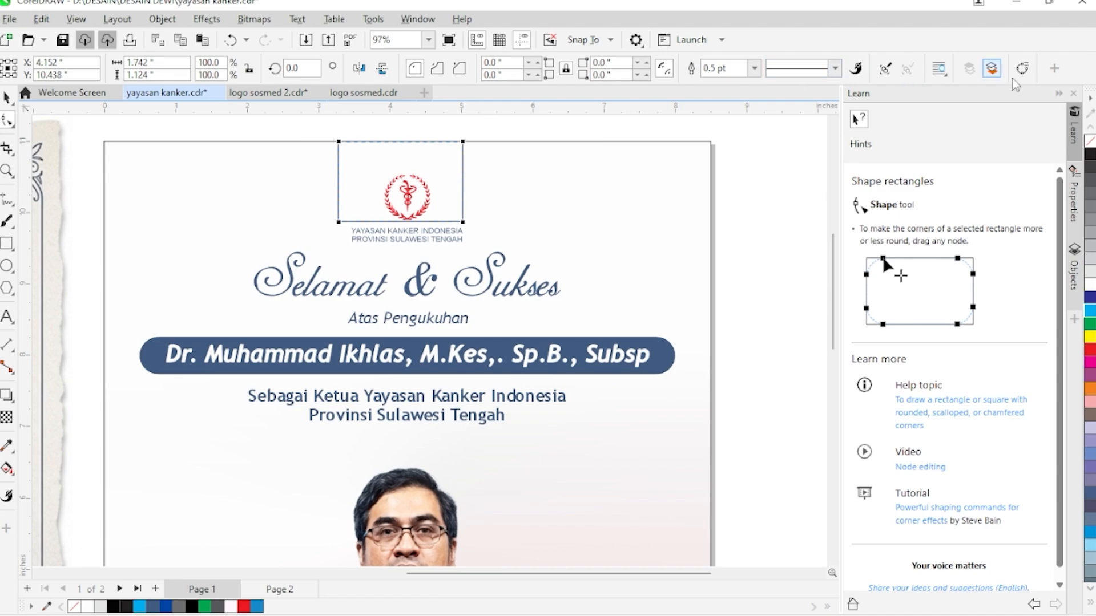
{"action": "key", "text": "space"}
{"action": "left_click_drag", "start_coordinate": [461, 201], "coordinate": [456, 182]}
{"action": "left_click_drag", "start_coordinate": [401, 134], "coordinate": [394, 179]}
{"action": "scroll", "coordinate": [227, 255], "scroll_direction": "down", "scroll_amount": 4}
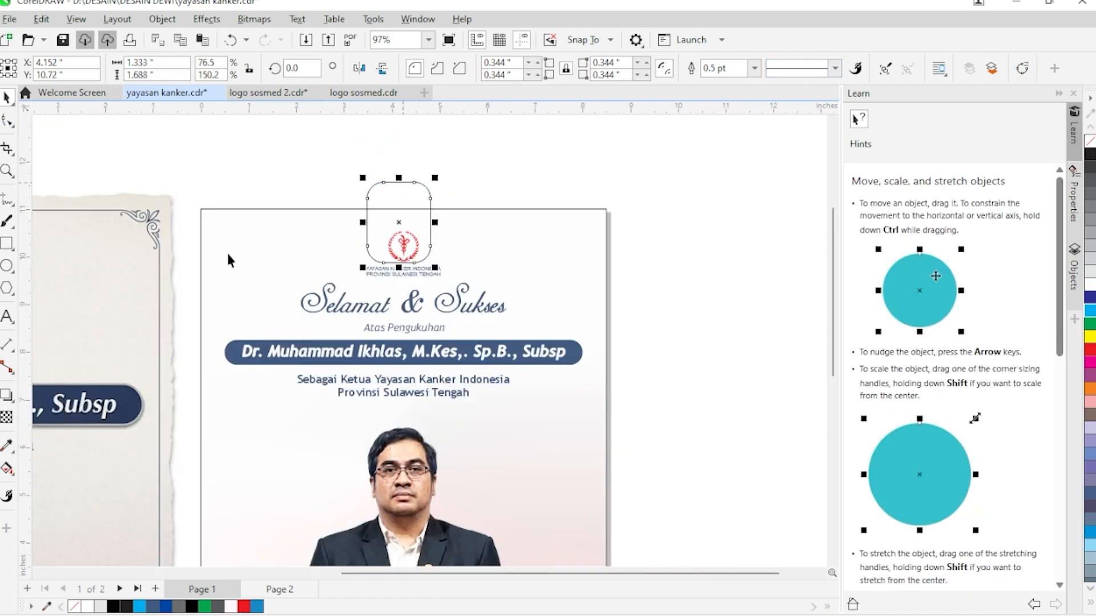
- Increase the corner radius of the rectangle around the logo to about 0.433 inch
{"action": "left_click_drag", "start_coordinate": [93, 315], "coordinate": [725, 289]}
{"action": "scroll", "coordinate": [265, 243], "scroll_direction": "up", "scroll_amount": 3}
{"action": "left_click", "coordinate": [270, 304]}
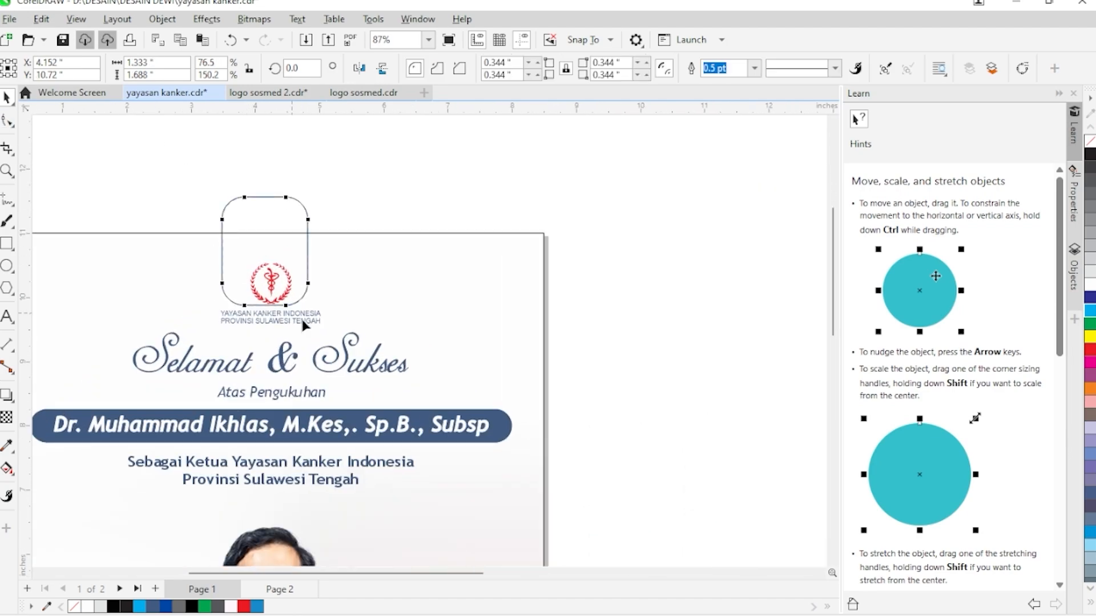
{"action": "key", "text": "F10"}
{"action": "left_click_drag", "start_coordinate": [272, 308], "coordinate": [280, 308]}
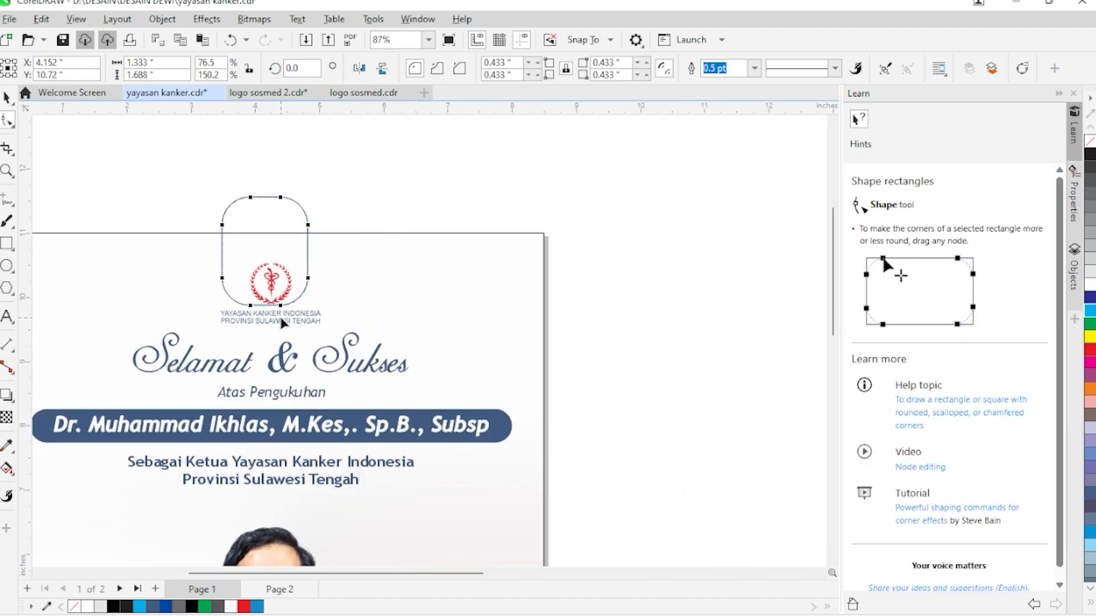
{"action": "key", "text": "space"}
{"action": "scroll", "coordinate": [278, 296], "scroll_direction": "up", "scroll_amount": 2}
{"action": "left_click", "coordinate": [178, 187]}
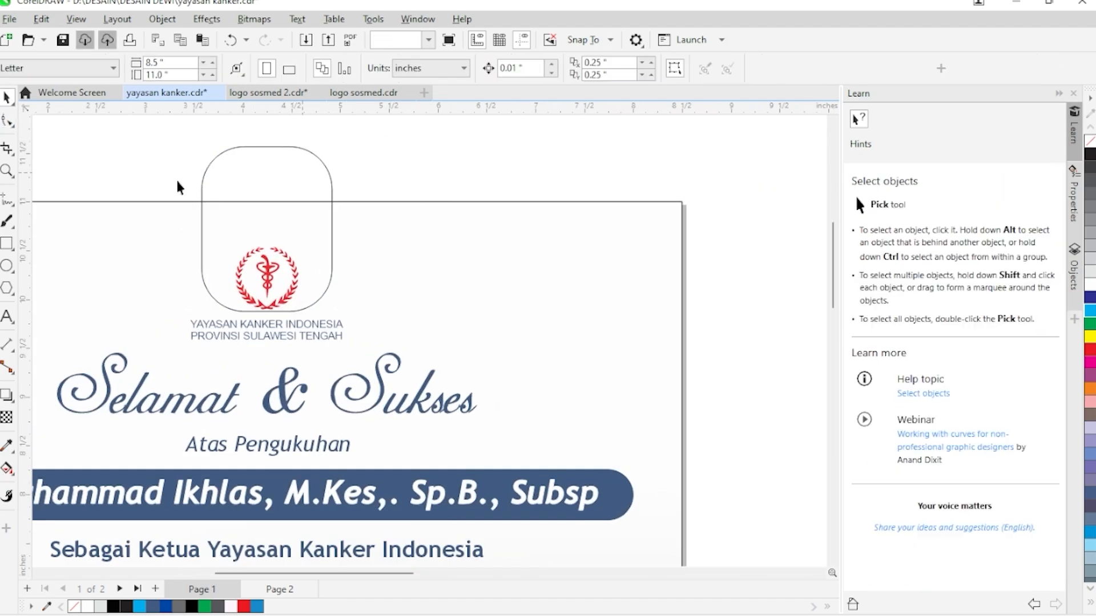
- Fill the rounded rectangle with light grey and bring the red logo in front of it
{"action": "left_click", "coordinate": [202, 193]}
{"action": "left_click", "coordinate": [1090, 207]}
{"action": "left_click", "coordinate": [1089, 258]}
{"action": "left_click_drag", "start_coordinate": [479, 173], "coordinate": [179, 317]}
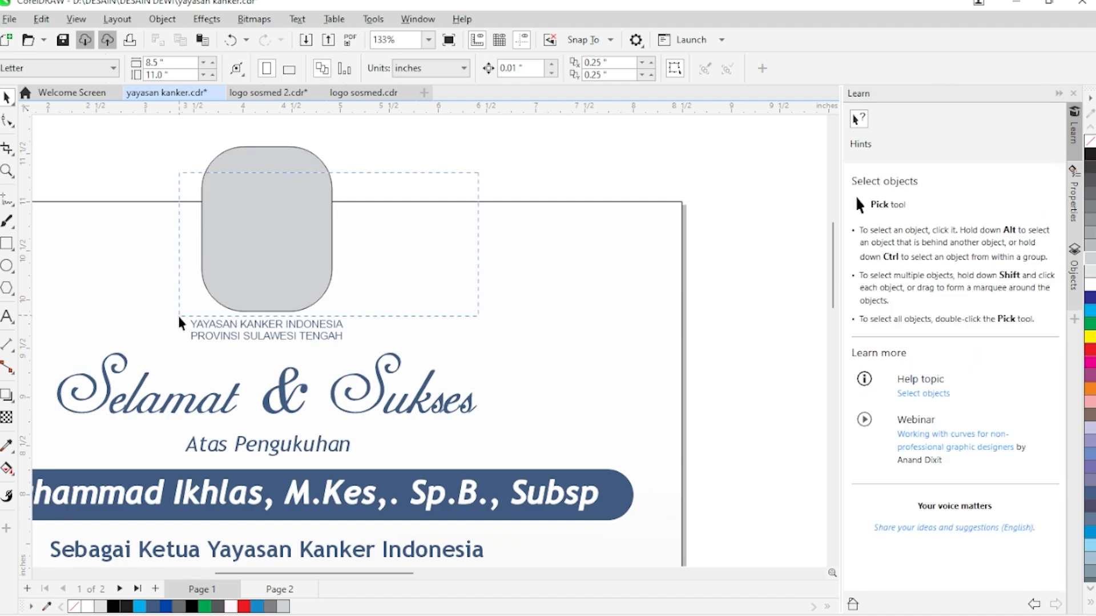
{"action": "key", "text": "shift+Page_Up"}
{"action": "left_click", "coordinate": [379, 159]}
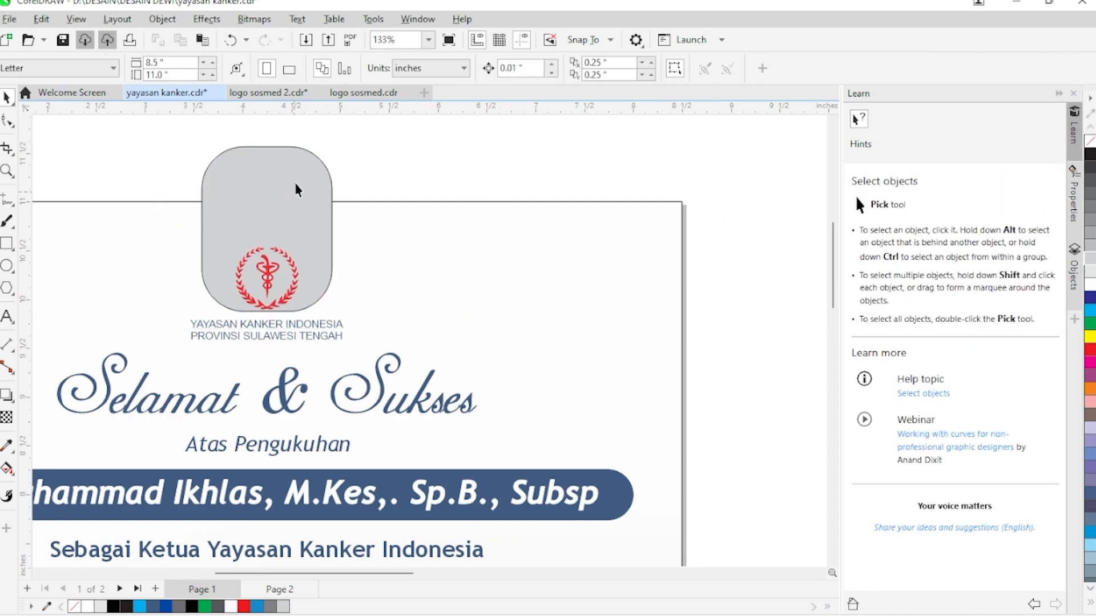
- Remove the grey shape's outline and centre the shape horizontally on the page
{"action": "left_click", "coordinate": [311, 186]}
{"action": "right_click", "coordinate": [1090, 141]}
{"action": "left_click", "coordinate": [525, 155]}
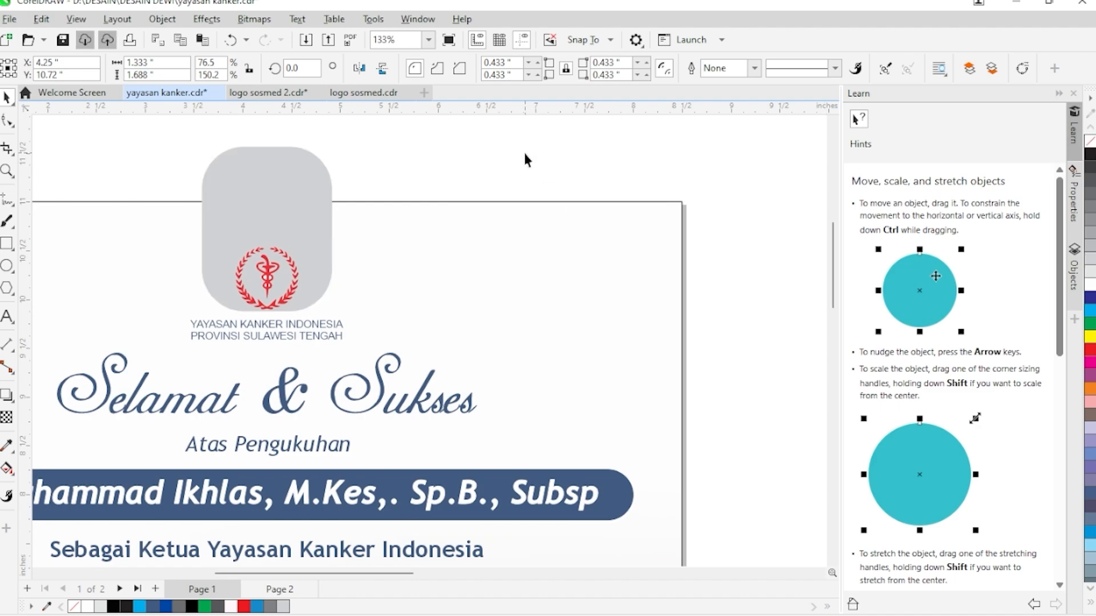
- Move the grey shape up so it overhangs the page's upper edge, and PowerClip it inside the page background
{"action": "scroll", "coordinate": [537, 160], "scroll_direction": "down", "scroll_amount": 2}
{"action": "left_click", "coordinate": [399, 189]}
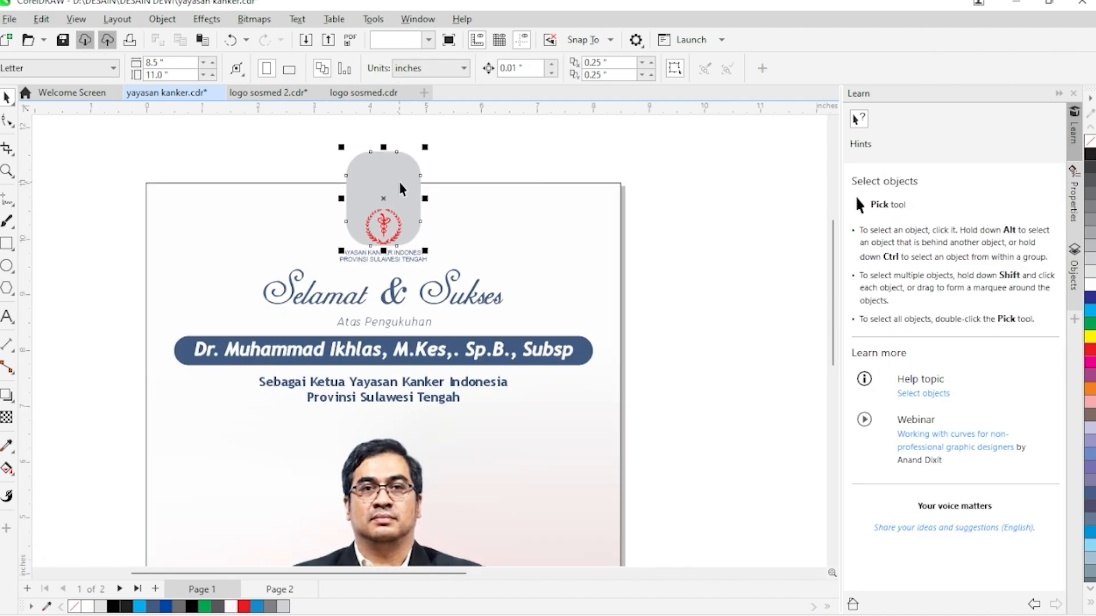
{"action": "left_click", "coordinate": [405, 170]}
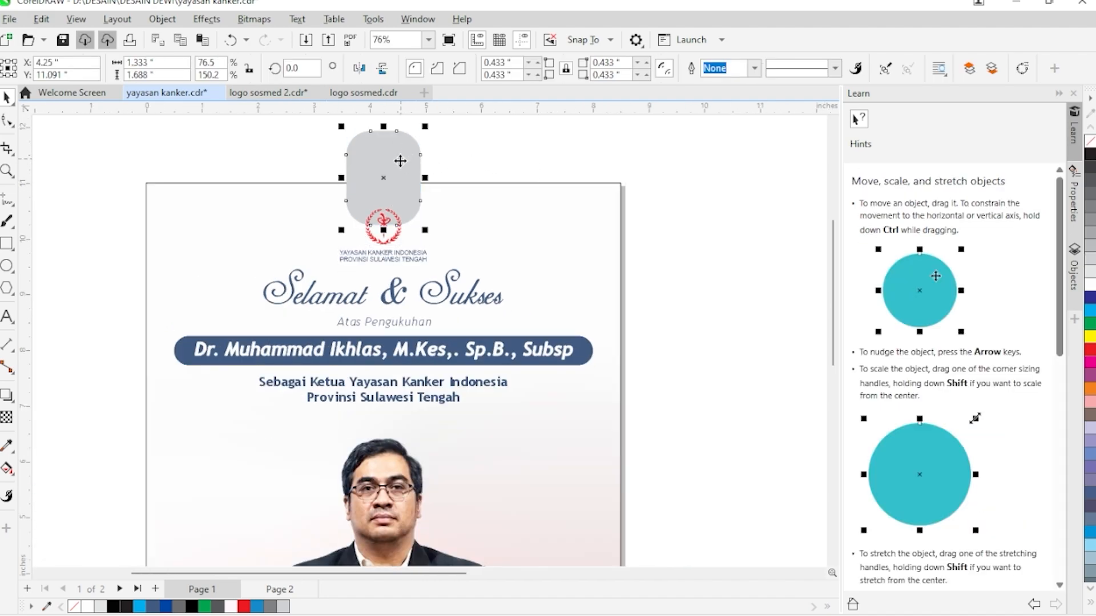
{"action": "right_click", "coordinate": [398, 164]}
{"action": "left_click", "coordinate": [457, 350]}
- Move the logo and foundation name straight up so the emblem sits on the grey tab
{"action": "left_click", "coordinate": [383, 246]}
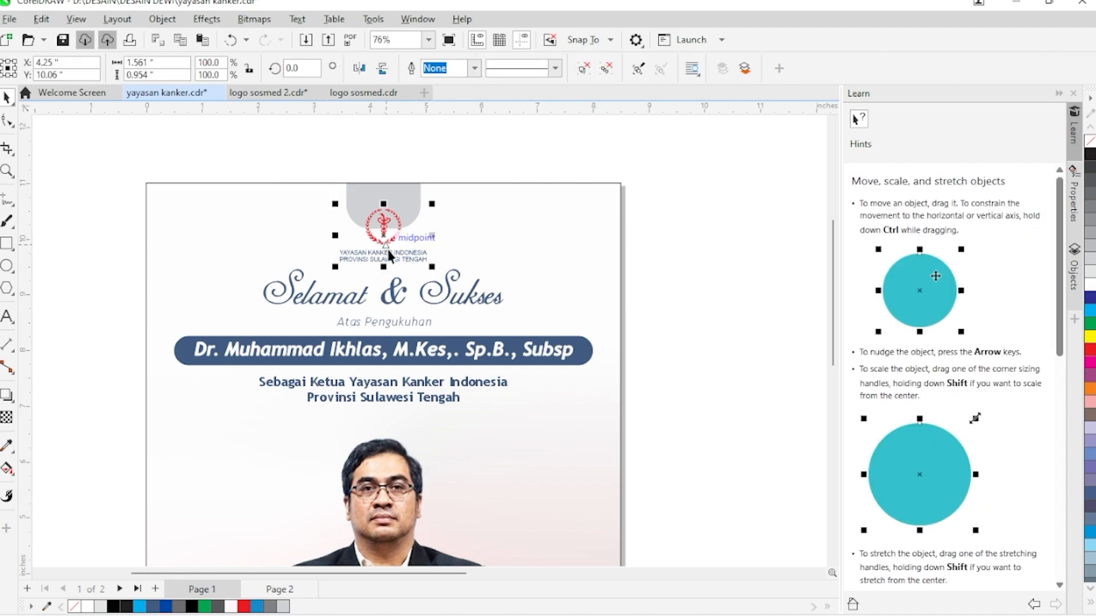
{"action": "scroll", "coordinate": [383, 247], "scroll_direction": "up", "scroll_amount": 2}
{"action": "left_click_drag", "start_coordinate": [382, 247], "coordinate": [383, 217]}
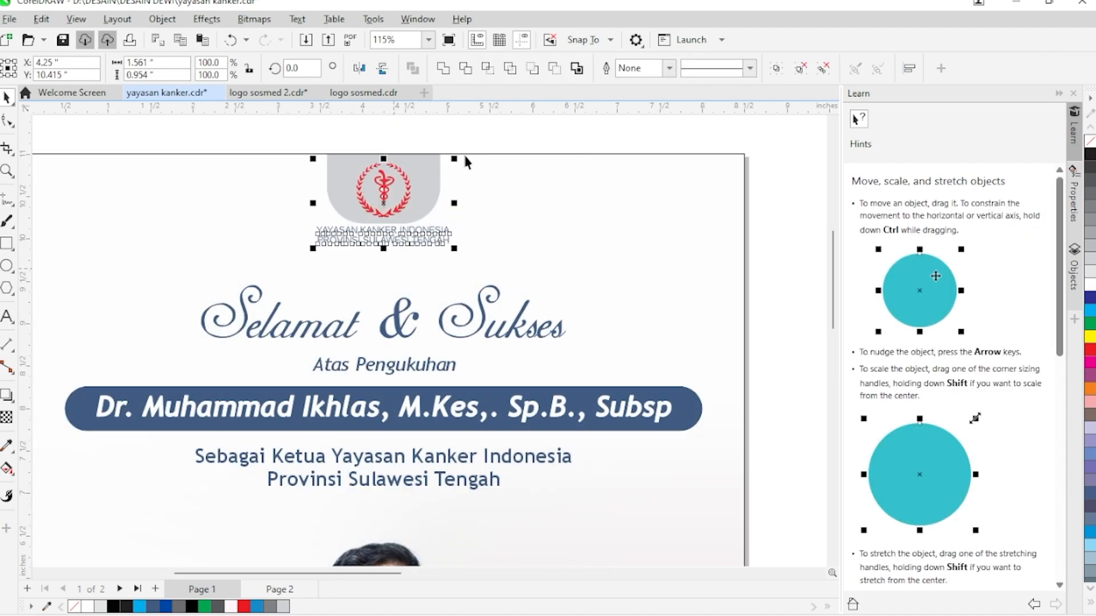
- Edit the grey tab inside the page's PowerClip and apply a soft-edge bevel with distance 0.1 inch, intensity 23, direction 33 and altitude 54
{"action": "right_click", "coordinate": [442, 195]}
{"action": "left_click", "coordinate": [490, 173]}
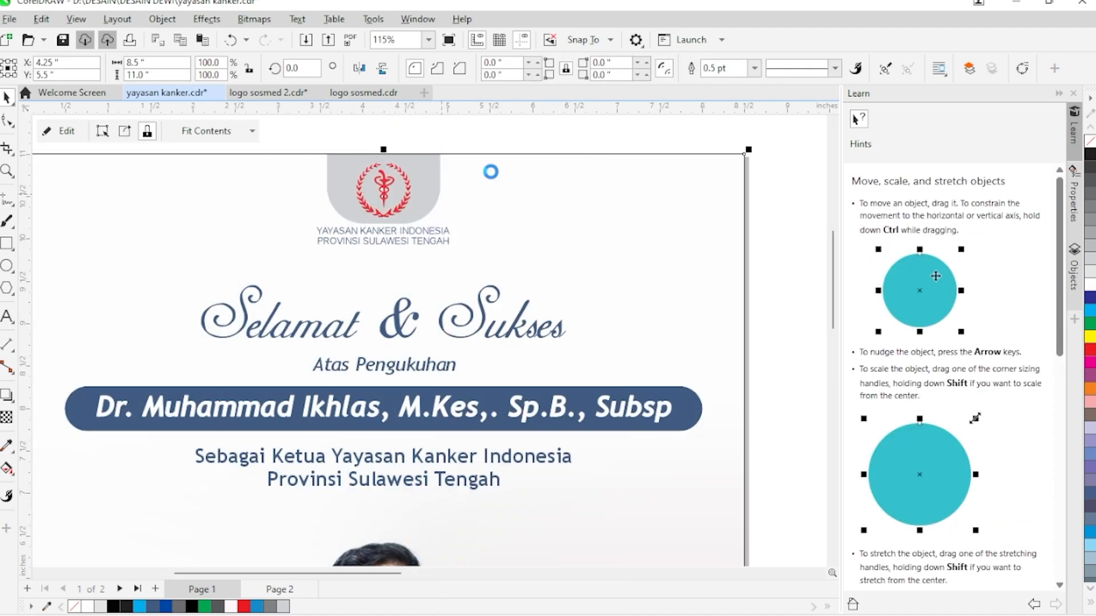
{"action": "left_click", "coordinate": [254, 19]}
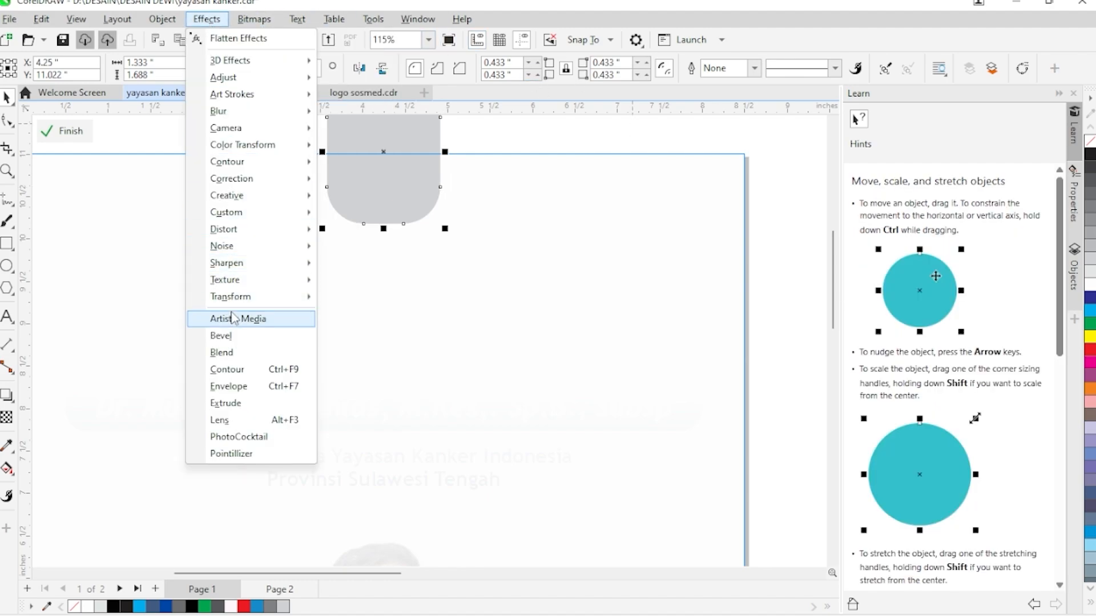
{"action": "left_click", "coordinate": [245, 336]}
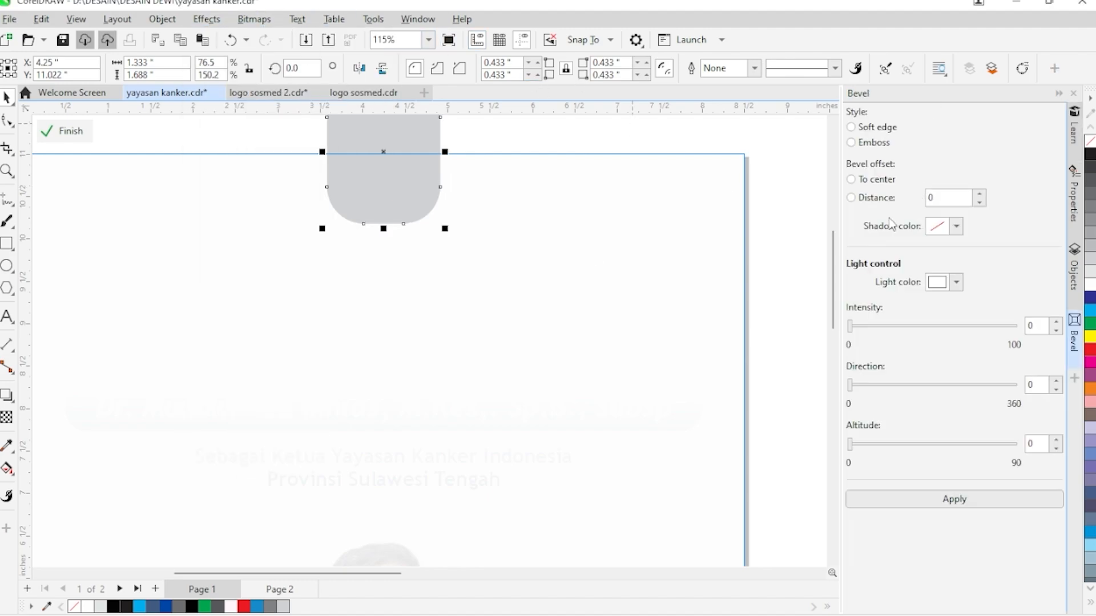
{"action": "left_click", "coordinate": [934, 496]}
{"action": "left_click_drag", "start_coordinate": [882, 386], "coordinate": [864, 388]}
{"action": "left_click", "coordinate": [927, 502]}
{"action": "left_click_drag", "start_coordinate": [983, 326], "coordinate": [888, 331]}
{"action": "left_click", "coordinate": [937, 503]}
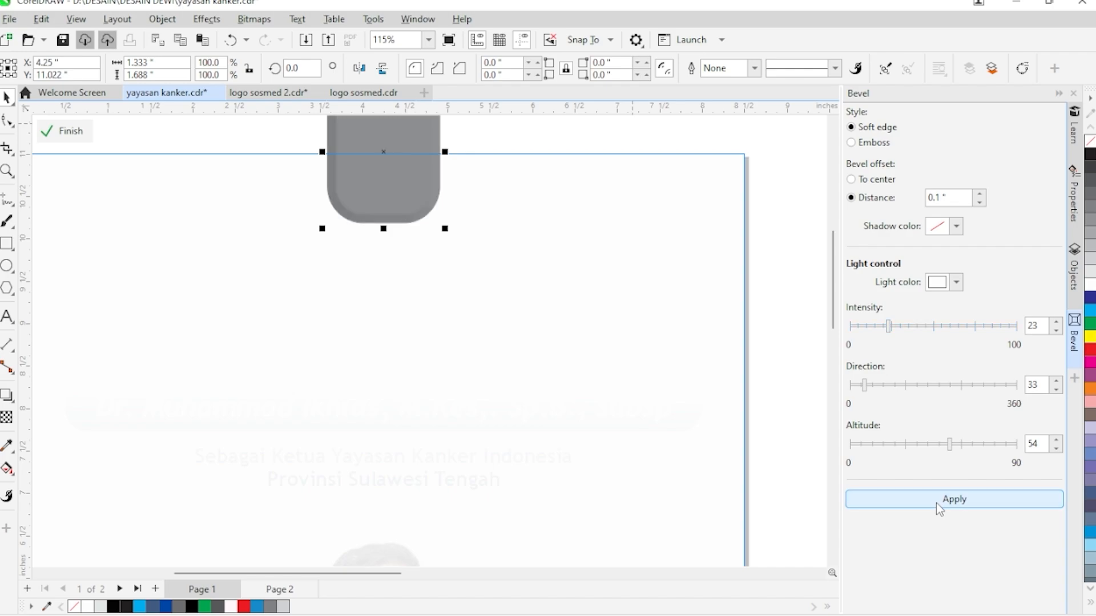
- Adjust the grey tab's bevel to altitude 18, intensity 92 and direction 256, and apply it
{"action": "left_click_drag", "start_coordinate": [933, 448], "coordinate": [882, 445]}
{"action": "left_click", "coordinate": [922, 501]}
{"action": "left_click_drag", "start_coordinate": [889, 326], "coordinate": [1002, 327]}
{"action": "left_click", "coordinate": [959, 500]}
{"action": "left_click_drag", "start_coordinate": [864, 385], "coordinate": [968, 386]}
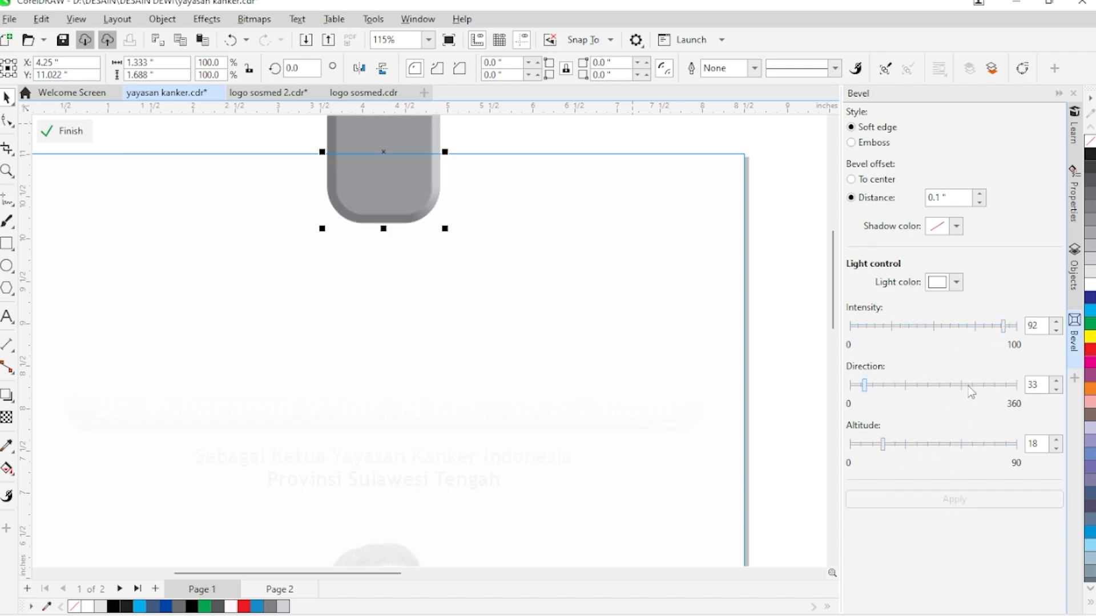
{"action": "left_click", "coordinate": [969, 500]}
- Set the tab's bevel altitude to 53 and its offset distance to 0.08 inch, and apply the changes
{"action": "left_click", "coordinate": [969, 444]}
{"action": "left_click", "coordinate": [961, 501]}
{"action": "left_click", "coordinate": [948, 448]}
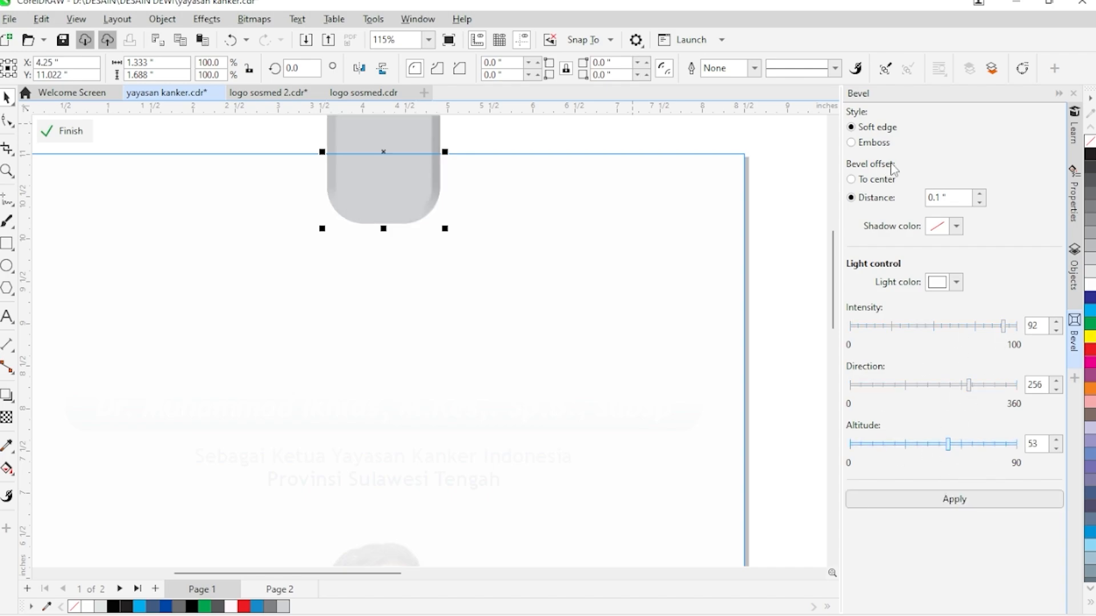
{"action": "type", "text": "0"}
{"action": "key", "text": "Return"}
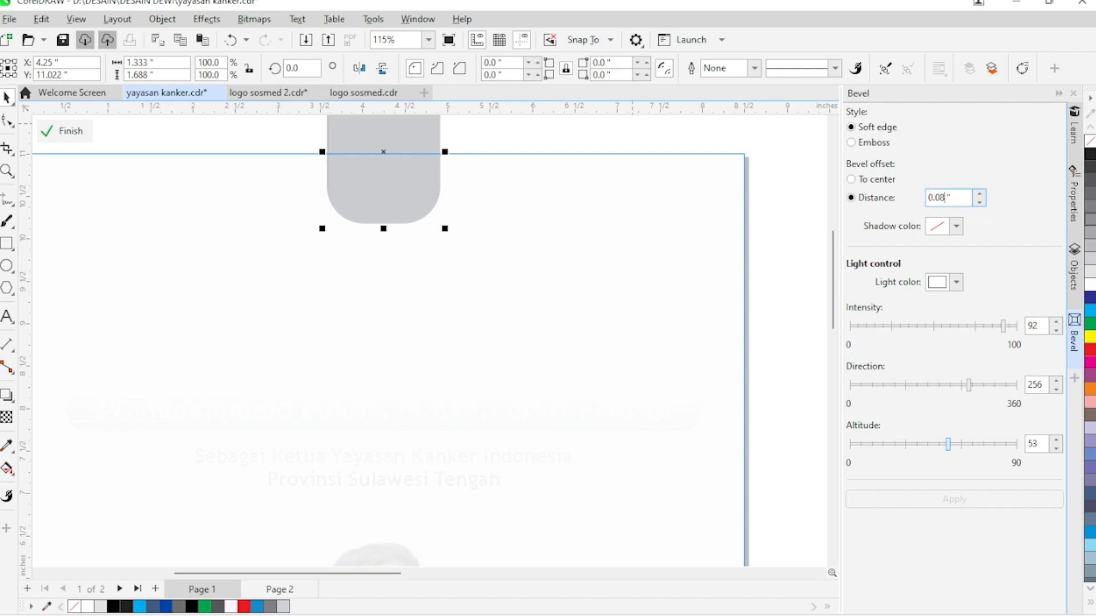
- Set the bevel's light direction to 228, apply it, and finish editing the page background's PowerClip
{"action": "left_click", "coordinate": [956, 385]}
{"action": "left_click", "coordinate": [962, 500]}
{"action": "left_click", "coordinate": [115, 187]}
{"action": "left_click", "coordinate": [66, 131]}
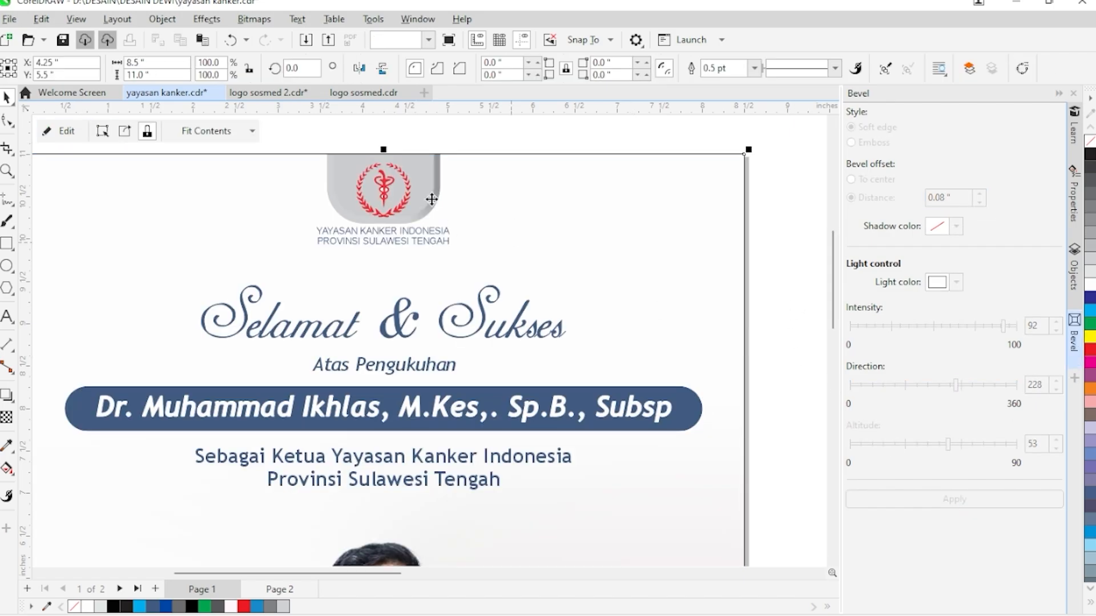
- Enlarge the "Selamat & Sukses" heading to about 4.85 inches wide
{"action": "key", "text": "F4"}
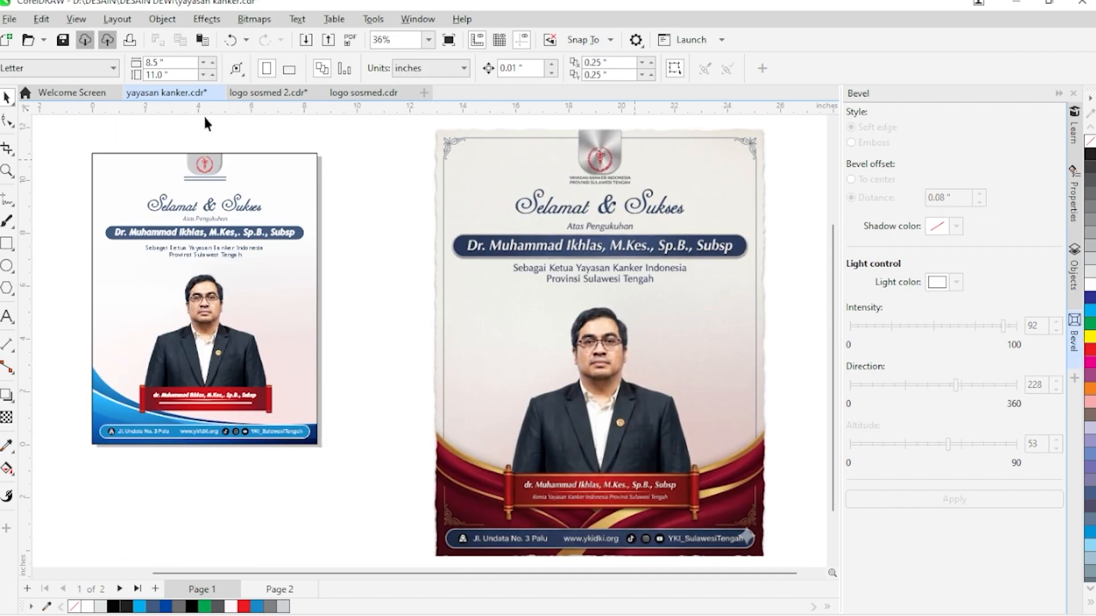
{"action": "scroll", "coordinate": [191, 165], "scroll_direction": "up", "scroll_amount": 4}
{"action": "key", "text": "F4"}
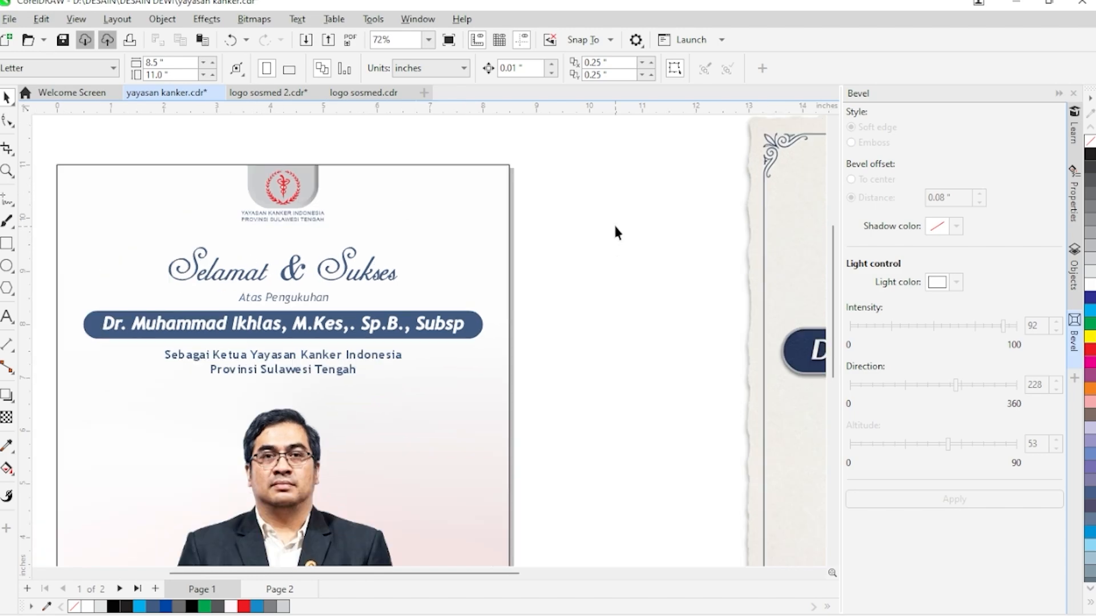
{"action": "scroll", "coordinate": [163, 174], "scroll_direction": "up", "scroll_amount": 1}
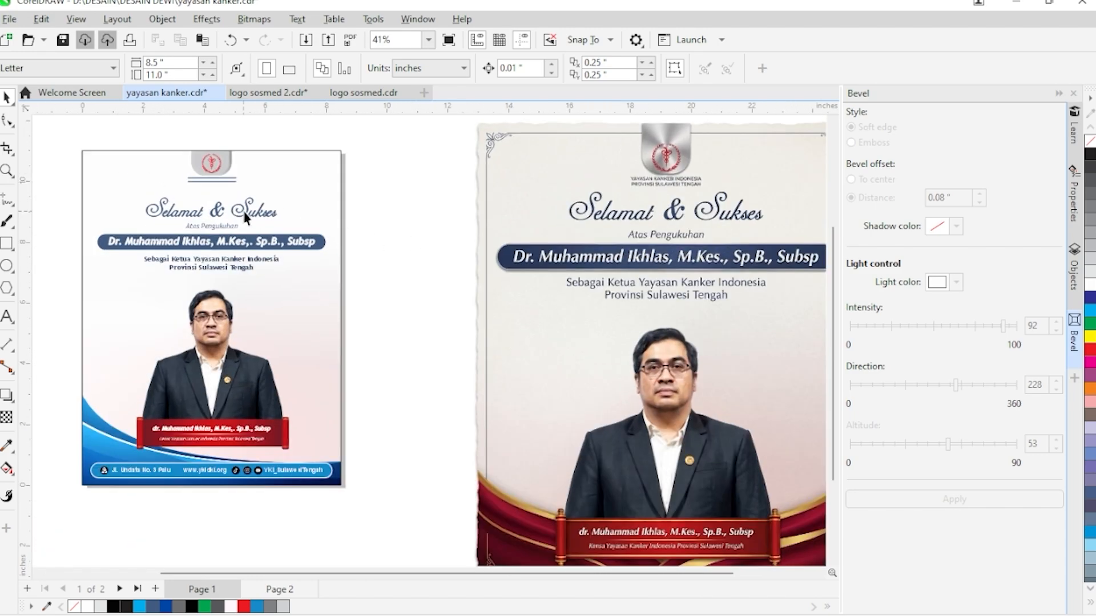
{"action": "left_click", "coordinate": [212, 222]}
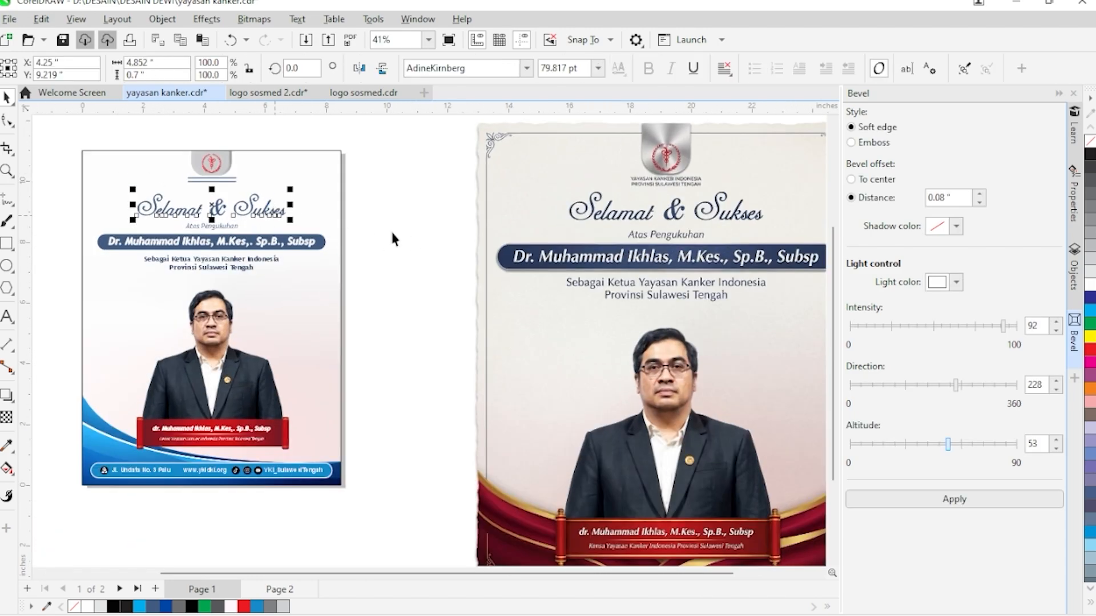
{"action": "left_click", "coordinate": [389, 228]}
{"action": "left_click", "coordinate": [214, 227]}
{"action": "scroll", "coordinate": [215, 228], "scroll_direction": "up", "scroll_amount": 6}
{"action": "left_click_drag", "start_coordinate": [297, 234], "coordinate": [308, 239]}
{"action": "scroll", "coordinate": [308, 239], "scroll_direction": "down", "scroll_amount": 3}
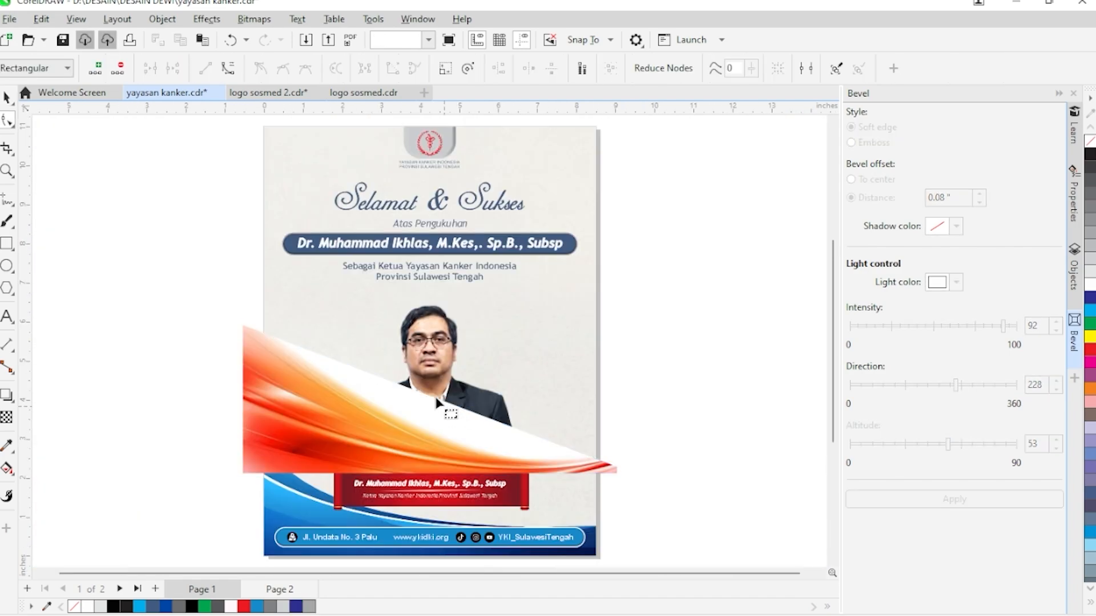
- Convert the orange wave bitmap's sloping upper edge to a curve and bend it inward to crop away the white area
{"action": "left_click", "coordinate": [431, 397]}
{"action": "left_click", "coordinate": [228, 68]}
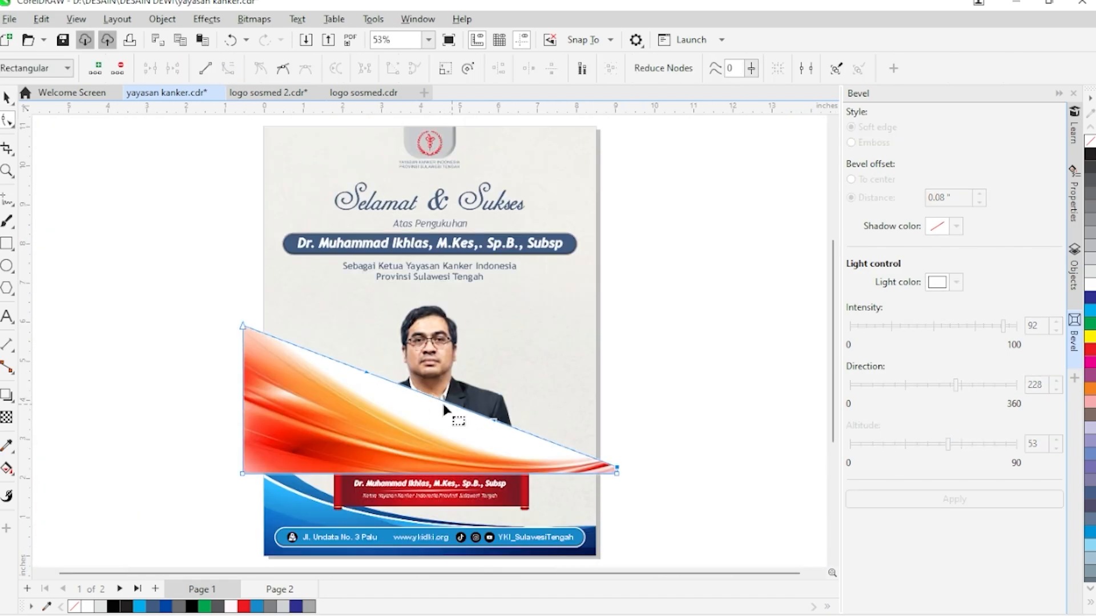
{"action": "left_click_drag", "start_coordinate": [431, 397], "coordinate": [403, 427]}
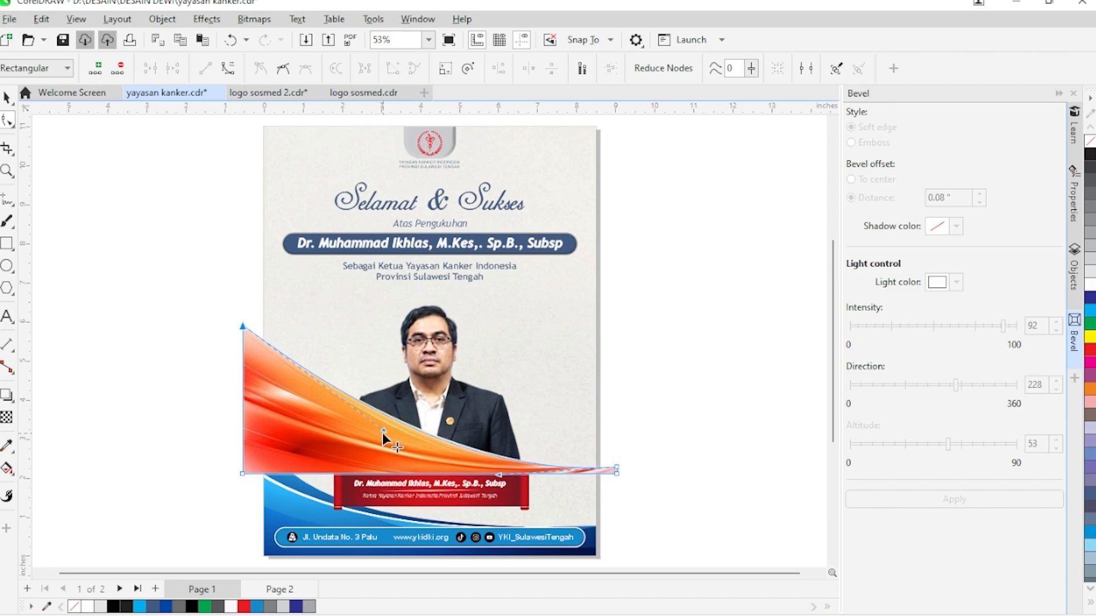
{"action": "key", "text": "space"}
{"action": "key", "text": "Escape"}
- Duplicate Page 1 after itself with its layers and contents, and return to Page 1
{"action": "right_click", "coordinate": [203, 593]}
{"action": "left_click", "coordinate": [245, 549]}
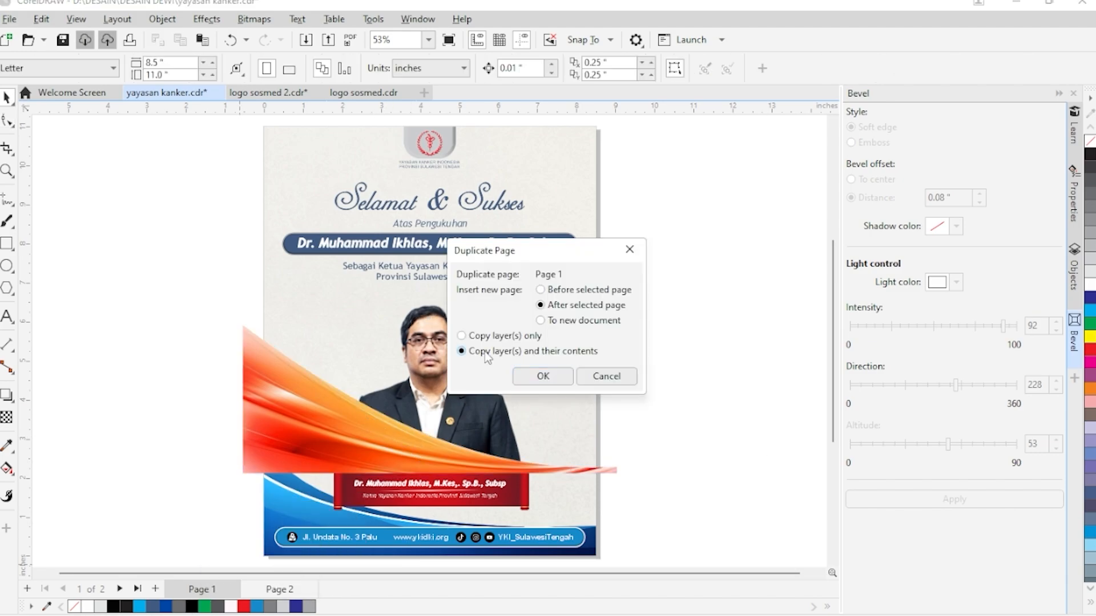
{"action": "left_click", "coordinate": [543, 377]}
{"action": "left_click", "coordinate": [202, 589]}
- Cut the orange wave from the page and paste it inside the page background's PowerClip
{"action": "right_click", "coordinate": [359, 450]}
{"action": "left_click", "coordinate": [284, 137]}
{"action": "left_click", "coordinate": [257, 373]}
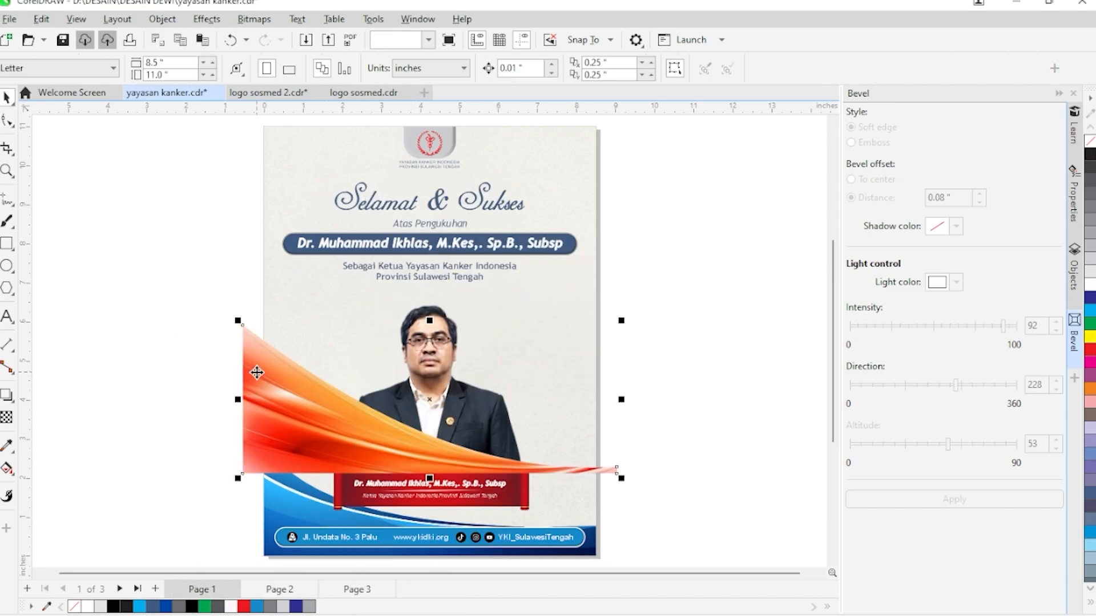
{"action": "right_click", "coordinate": [257, 372]}
{"action": "left_click", "coordinate": [317, 410]}
{"action": "left_click", "coordinate": [289, 138]}
{"action": "right_click", "coordinate": [291, 139]}
{"action": "left_click", "coordinate": [330, 167]}
- Delete the blue wave, move the orange wave into the page's lower-left corner, and finish editing the PowerClip
{"action": "left_click", "coordinate": [328, 541]}
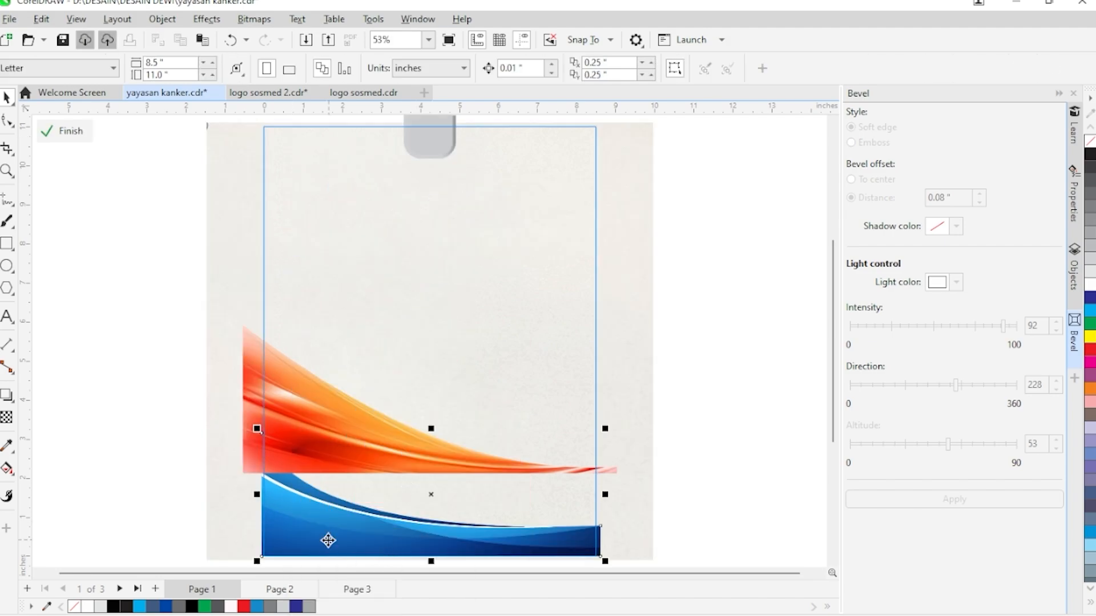
{"action": "key", "text": "Delete"}
{"action": "left_click_drag", "start_coordinate": [327, 464], "coordinate": [368, 530]}
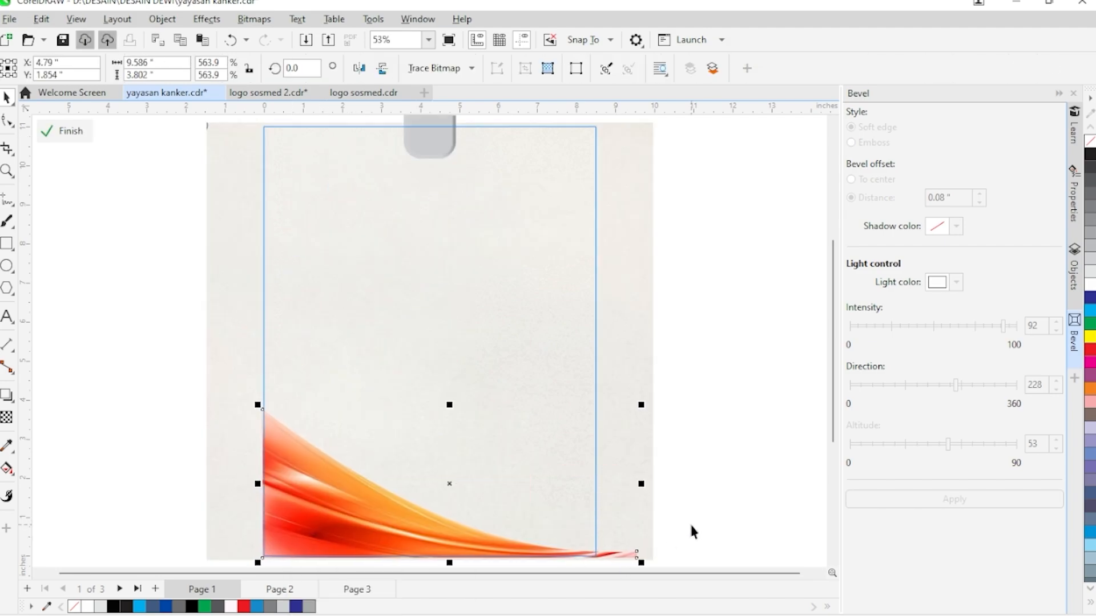
{"action": "left_click", "coordinate": [49, 132]}
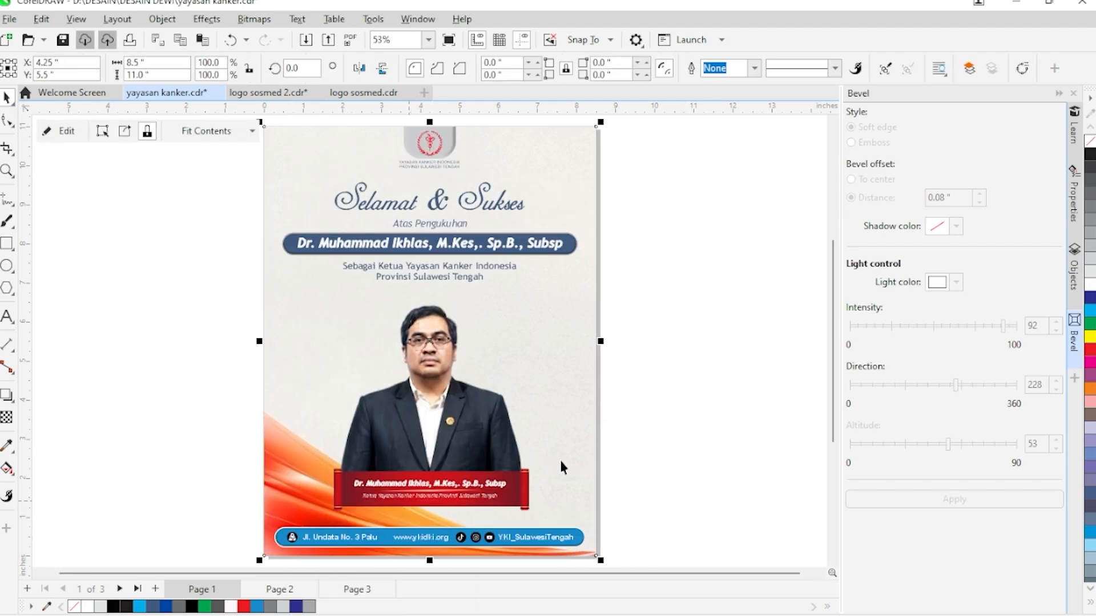
{"action": "left_click", "coordinate": [670, 422]}
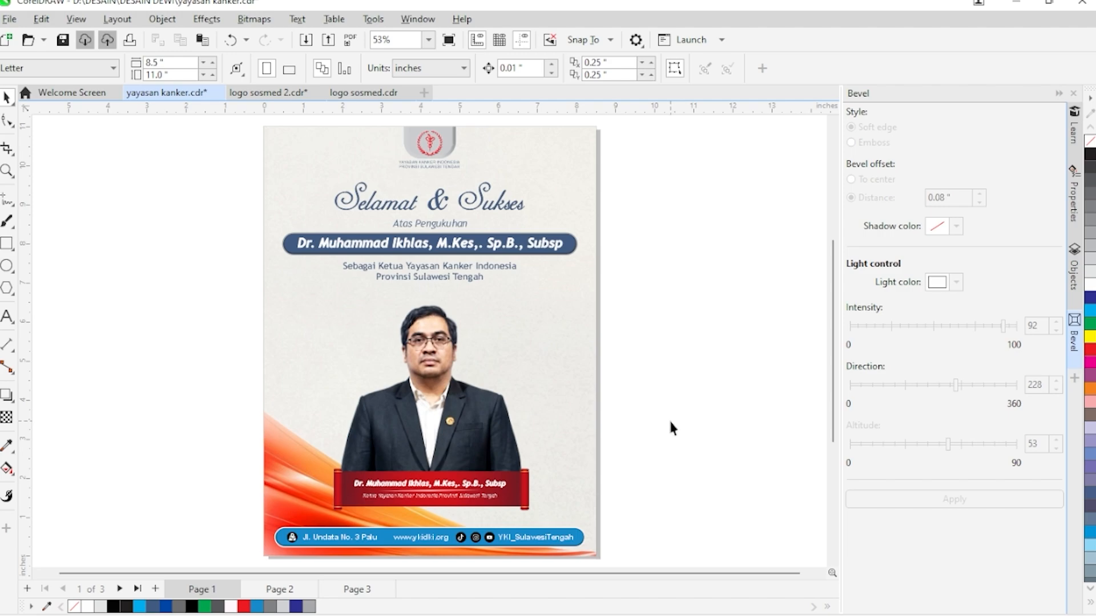
- Sample the dark blue from the name banner and fill the contact bar at the poster's foot with it
{"action": "left_click", "coordinate": [570, 246]}
{"action": "scroll", "coordinate": [570, 246], "scroll_direction": "up", "scroll_amount": 3}
{"action": "scroll", "coordinate": [693, 354], "scroll_direction": "down", "scroll_amount": 2}
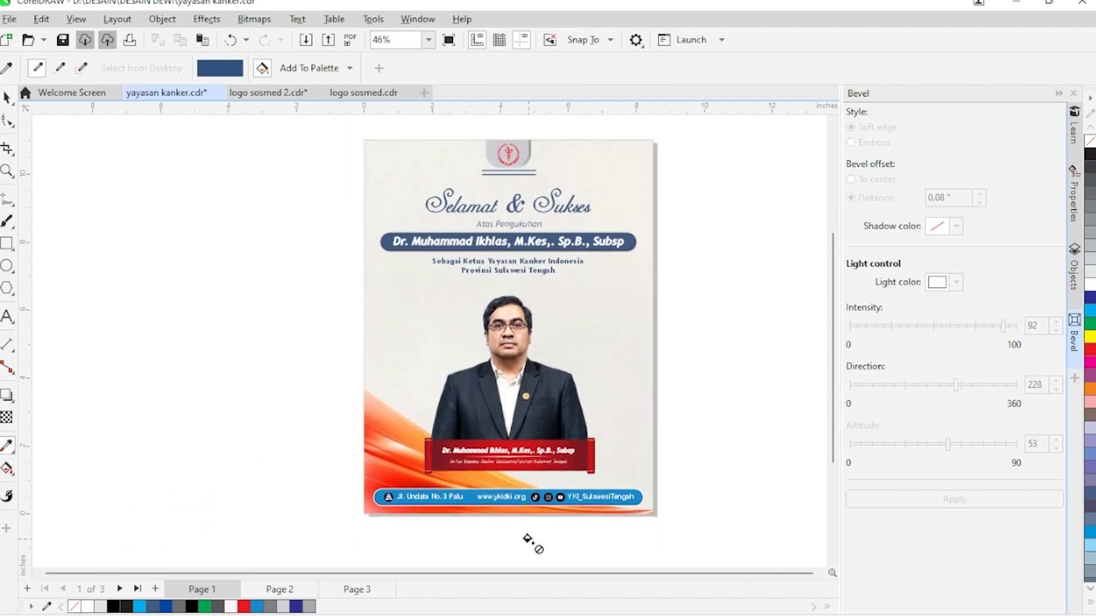
{"action": "scroll", "coordinate": [448, 465], "scroll_direction": "up", "scroll_amount": 4}
{"action": "scroll", "coordinate": [458, 440], "scroll_direction": "down", "scroll_amount": 3}
{"action": "key", "text": "space"}
{"action": "scroll", "coordinate": [580, 541], "scroll_direction": "down", "scroll_amount": 2}
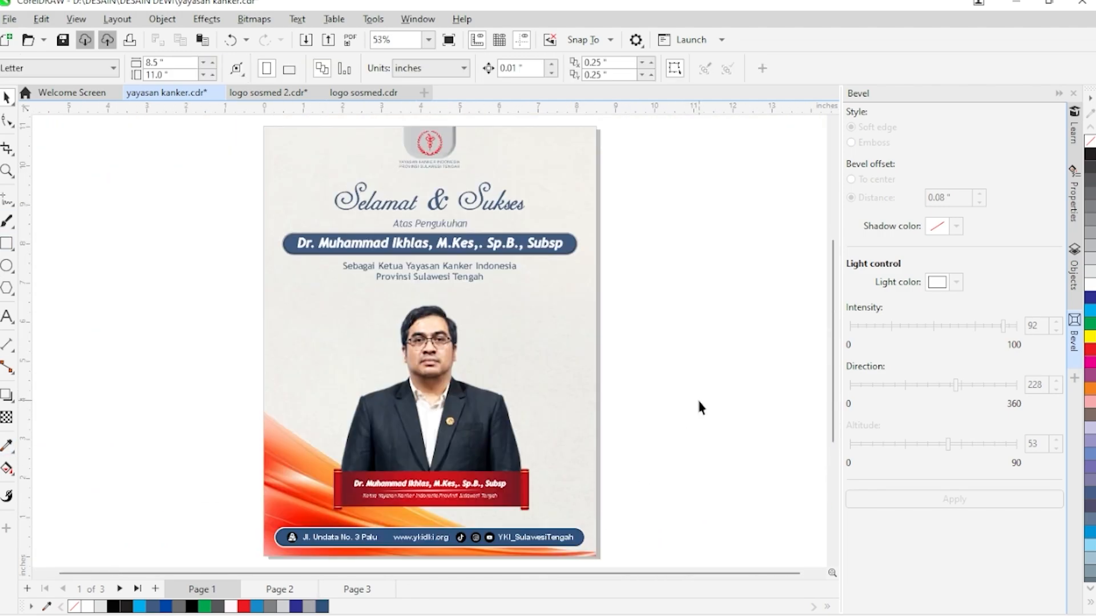